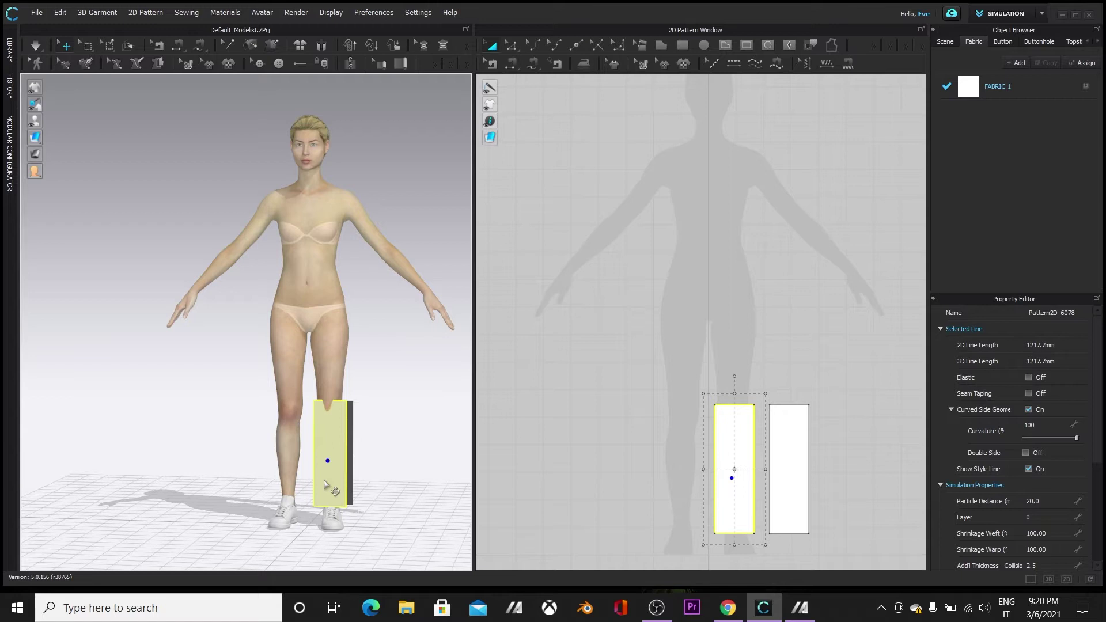
# - Copy both lower-leg rectangles and paste the pair beside the originals for the avatar's right leg
pyautogui.moveTo(694, 386); pyautogui.dragTo(841, 538)
pyautogui.rightClick(719, 461)
pyautogui.click(770, 68)
pyautogui.rightClick(720, 461)
pyautogui.click(766, 82)
pyautogui.click(629, 468)
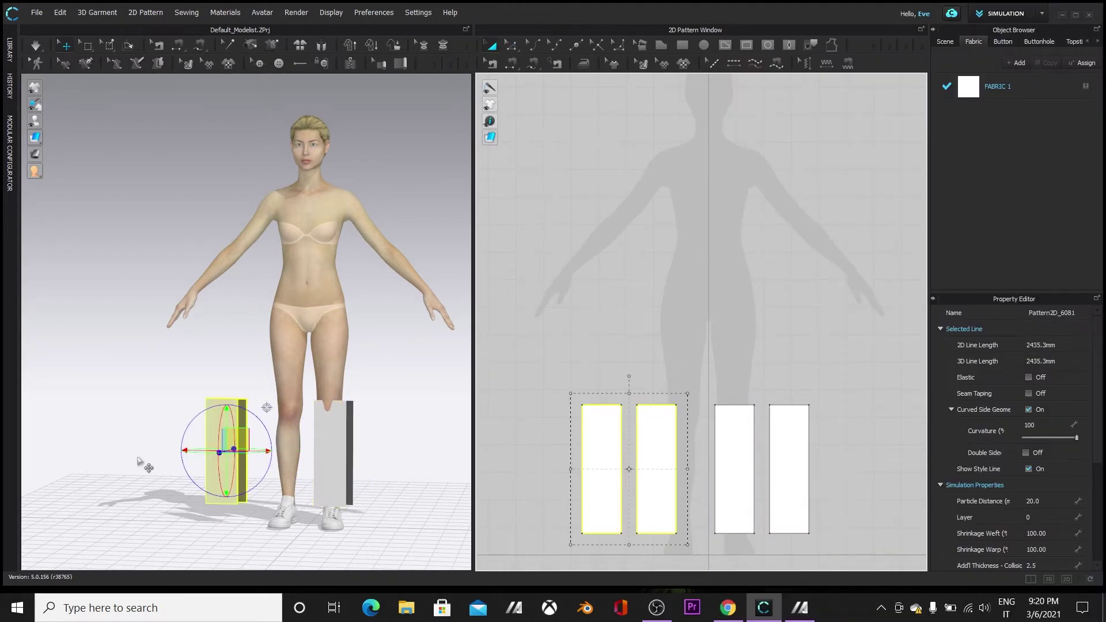
# - Position the pasted panels in 3D in front of and behind the avatar's right lower leg, and adjust the left leg's front panel
pyautogui.moveTo(158, 340); pyautogui.dragTo(190, 339, button='right')
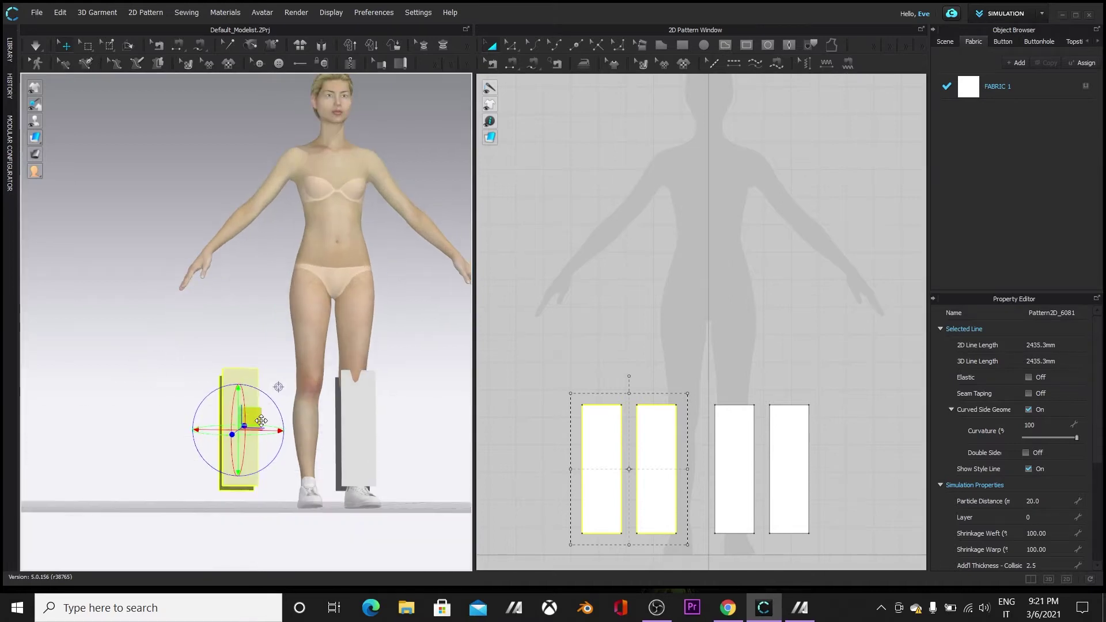
pyautogui.moveTo(249, 419); pyautogui.dragTo(316, 420)
pyautogui.moveTo(237, 492); pyautogui.dragTo(299, 461, button='right')
pyautogui.moveTo(250, 408); pyautogui.dragTo(256, 410)
pyautogui.moveTo(432, 547); pyautogui.dragTo(337, 478, button='right')
pyautogui.click(337, 461)
pyautogui.moveTo(286, 430); pyautogui.dragTo(281, 431)
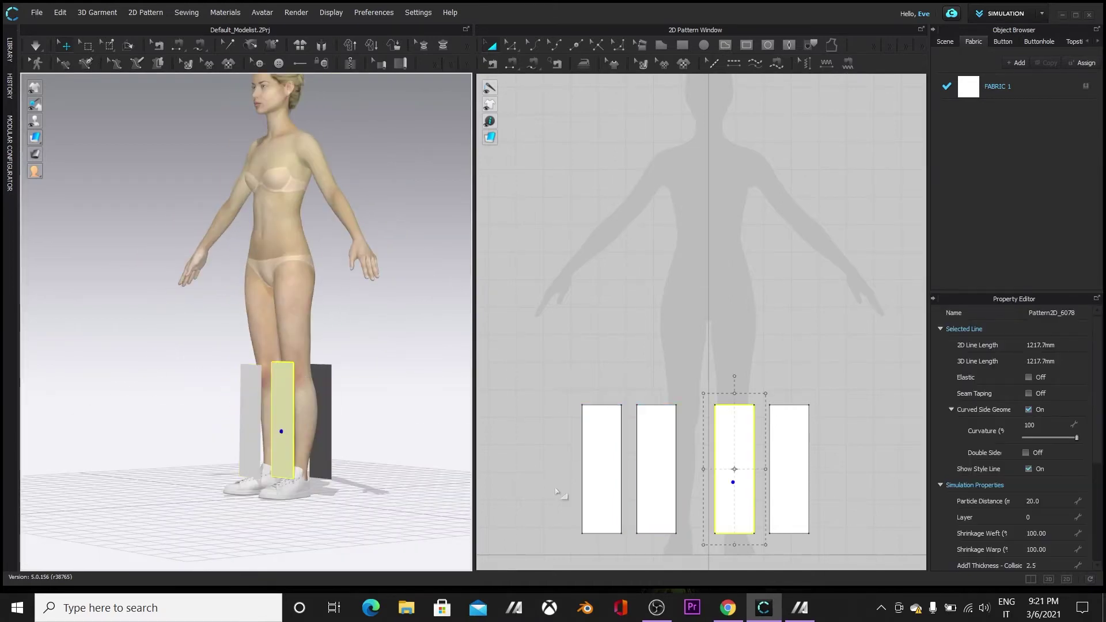
# - Load the "very rigid" fabric and assign it to all four leg panels
pyautogui.moveTo(540, 503); pyautogui.dragTo(539, 463, button='middle')
pyautogui.click(1017, 62)
pyautogui.click(1027, 313)
pyautogui.click(662, 344)
pyautogui.click(916, 453)
pyautogui.moveTo(548, 346); pyautogui.dragTo(851, 524)
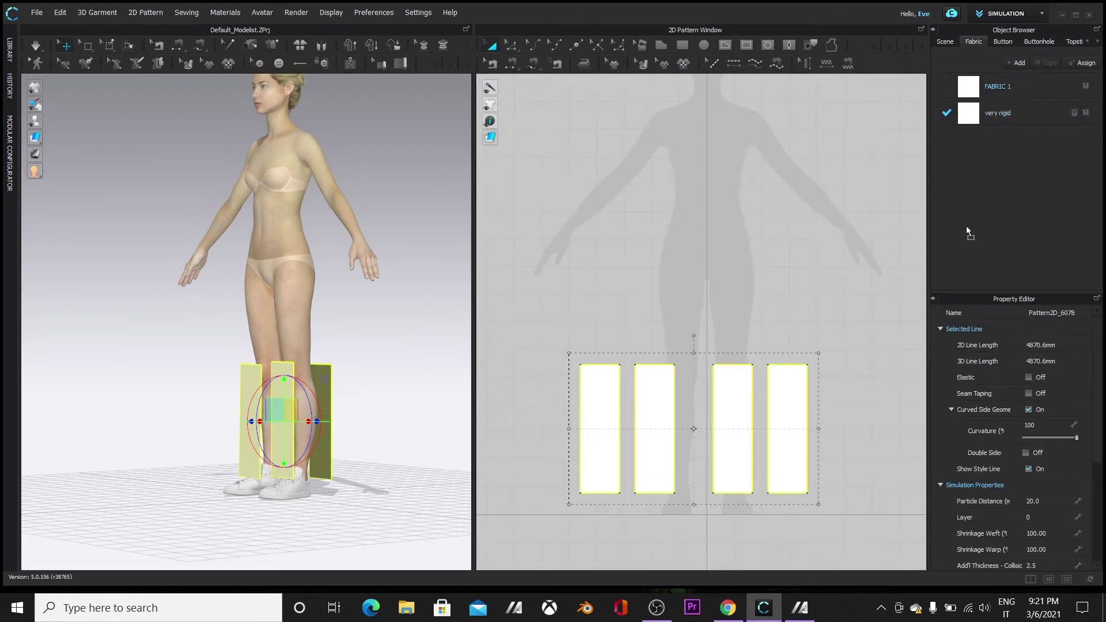
# - Sew the side edges of the front and back leg panels together on both legs, and simulate the drape
pyautogui.click(511, 63)
pyautogui.click(293, 411)
pyautogui.click(331, 416)
pyautogui.moveTo(151, 437); pyautogui.dragTo(225, 482, button='right')
pyautogui.click(217, 422)
pyautogui.click(235, 422)
pyautogui.moveTo(363, 517); pyautogui.dragTo(253, 484, button='right')
pyautogui.click(263, 483)
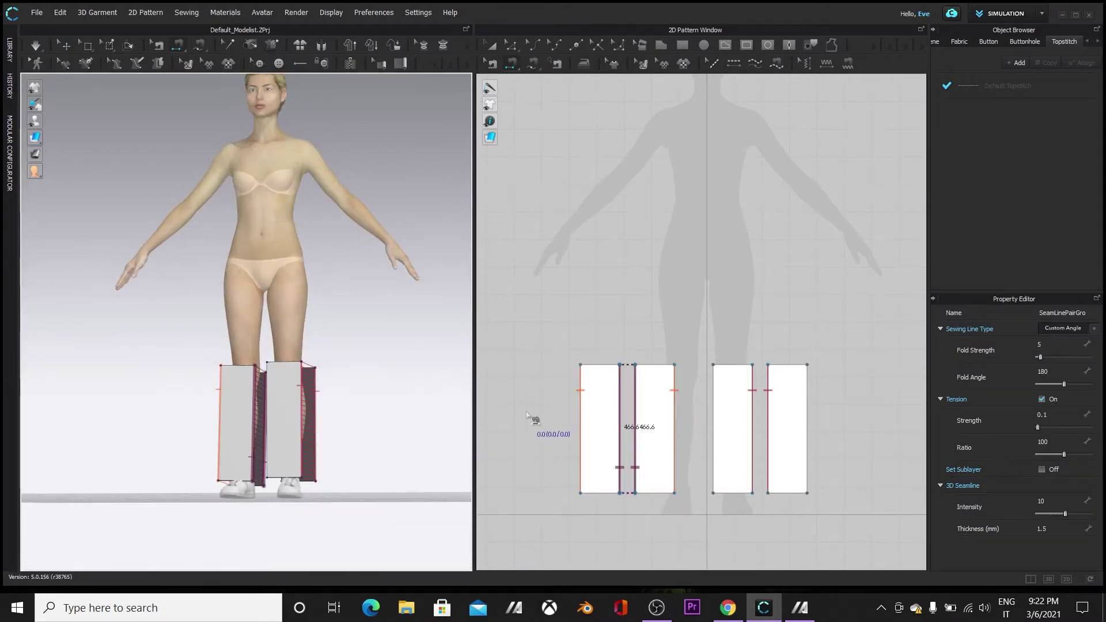
pyautogui.click(714, 390)
pyautogui.click(807, 395)
pyautogui.press('space')
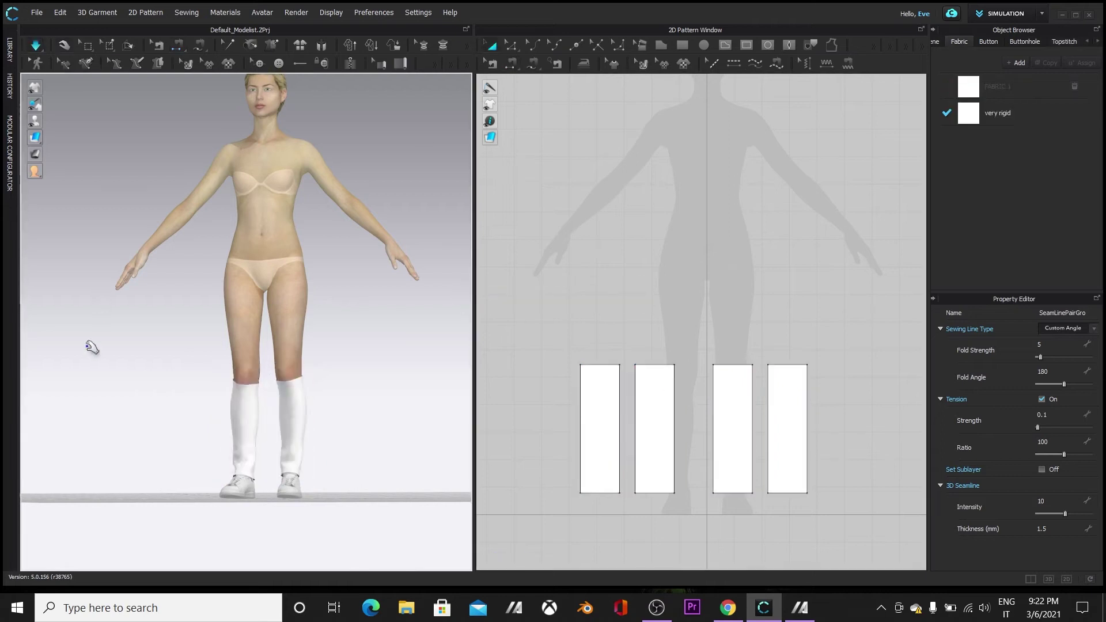
pyautogui.press('space')
# - Draw a rectangular half-dress panel from the body's centre line, running from shoulder height down to the thighs
pyautogui.moveTo(163, 436)
pyautogui.mouseDown(button='right')
pyautogui.moveTo(357, 437)
pyautogui.moveTo(175, 449)
pyautogui.mouseUp(button='right')
pyautogui.moveTo(670, 217); pyautogui.dragTo(663, 355, button='middle')
pyautogui.scroll(-2, 628, 366)
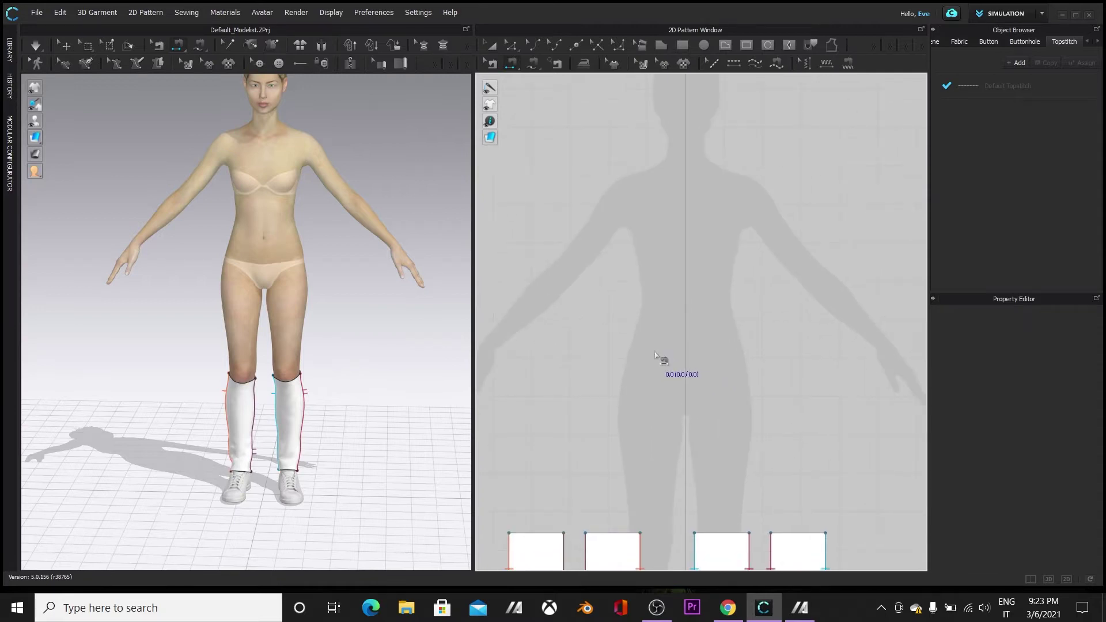
pyautogui.click(682, 45)
pyautogui.moveTo(685, 165); pyautogui.dragTo(770, 462)
# - Shape the half-dress panel with a cut-off neck corner, a sloped shoulder, a curved armhole and a side flaring toward the hem
pyautogui.click(511, 46)
pyautogui.press('x')
pyautogui.click(694, 191)
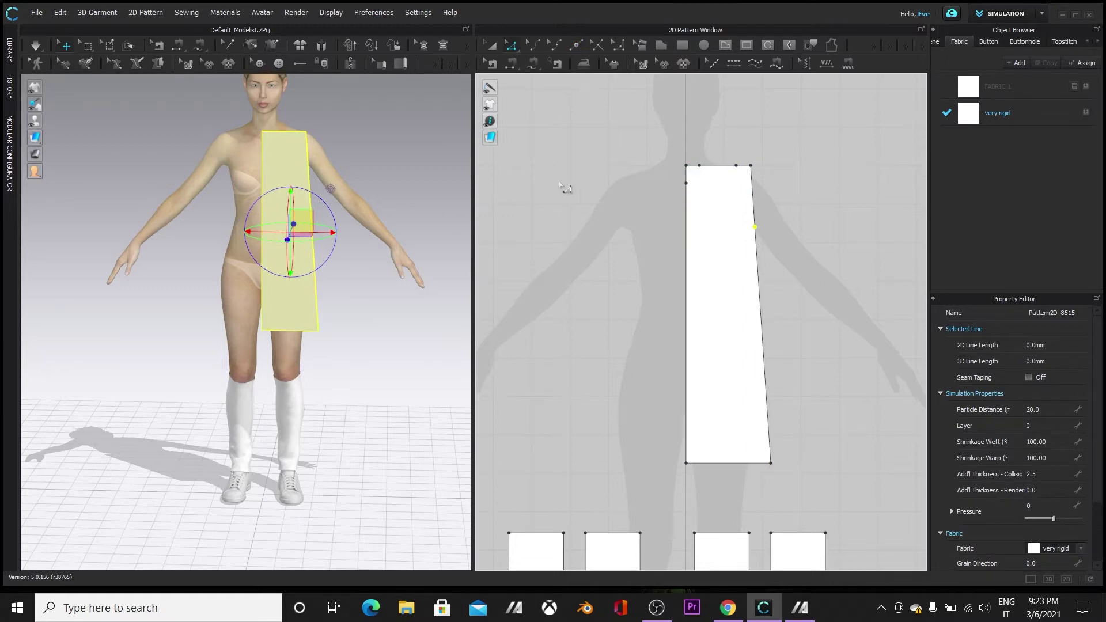
pyautogui.rightClick(697, 173)
pyautogui.click(714, 176)
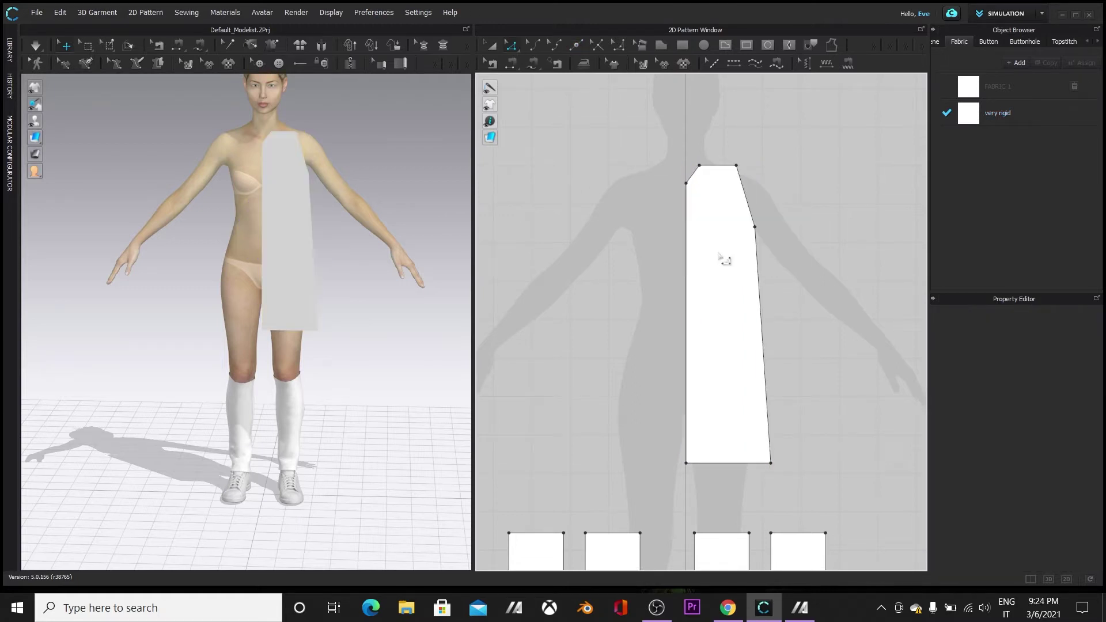
pyautogui.moveTo(747, 210); pyautogui.dragTo(565, 344)
pyautogui.click(534, 45)
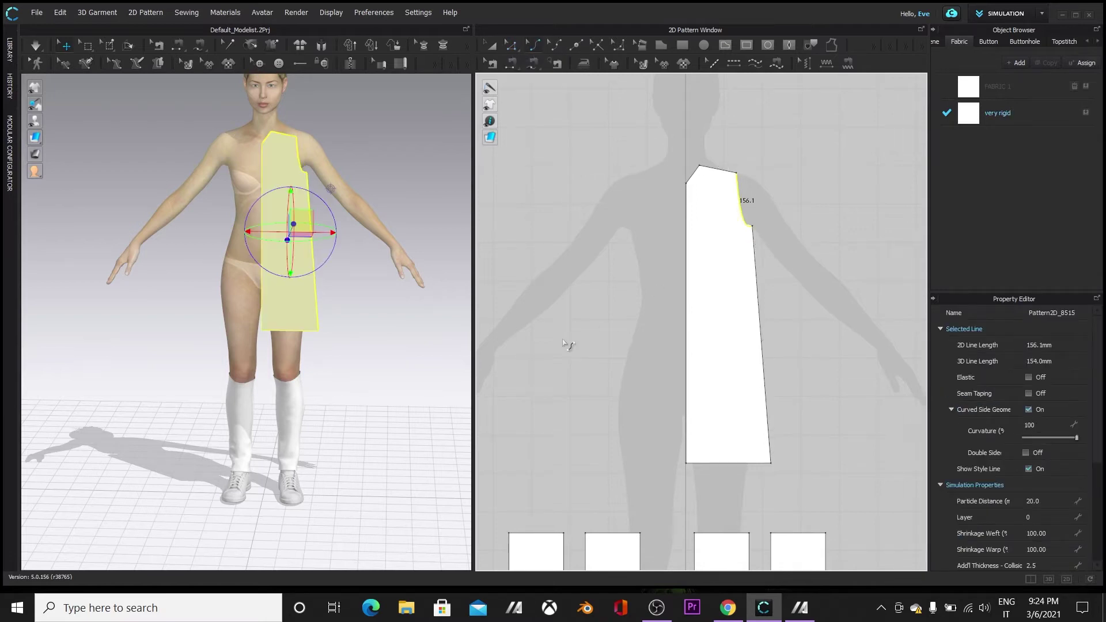
# - Unfold the half-dress panel across its centre edge and paste a copy of the full panel beside it
pyautogui.rightClick(684, 345)
pyautogui.click(734, 475)
pyautogui.click(492, 46)
pyautogui.rightClick(673, 300)
pyautogui.click(738, 63)
pyautogui.rightClick(680, 300)
pyautogui.click(731, 79)
pyautogui.click(875, 314)
# - Flip the pasted dress panel in 3D and place it behind the avatar, with the original panel in front
pyautogui.rightClick(373, 300)
pyautogui.click(421, 268)
pyautogui.moveTo(385, 291); pyautogui.dragTo(259, 287)
pyautogui.click(374, 415)
pyautogui.moveTo(375, 426); pyautogui.dragTo(270, 464, button='right')
pyautogui.click(844, 335)
pyautogui.moveTo(256, 236); pyautogui.dragTo(348, 237)
pyautogui.moveTo(369, 242); pyautogui.dragTo(272, 244, button='right')
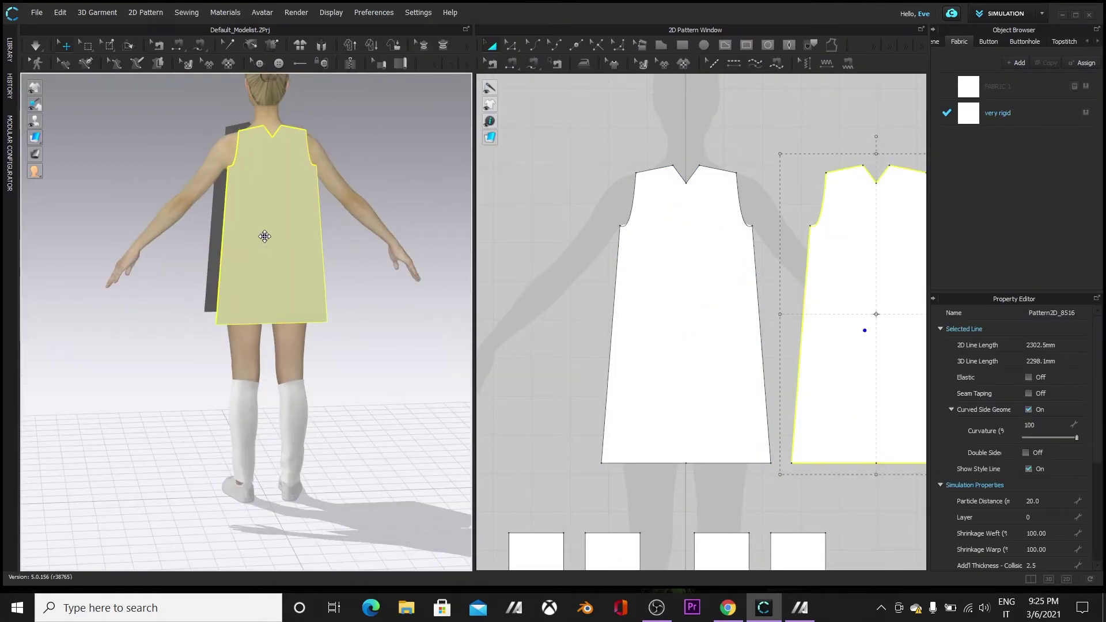
pyautogui.moveTo(149, 436); pyautogui.dragTo(234, 455, button='right')
pyautogui.click(192, 233)
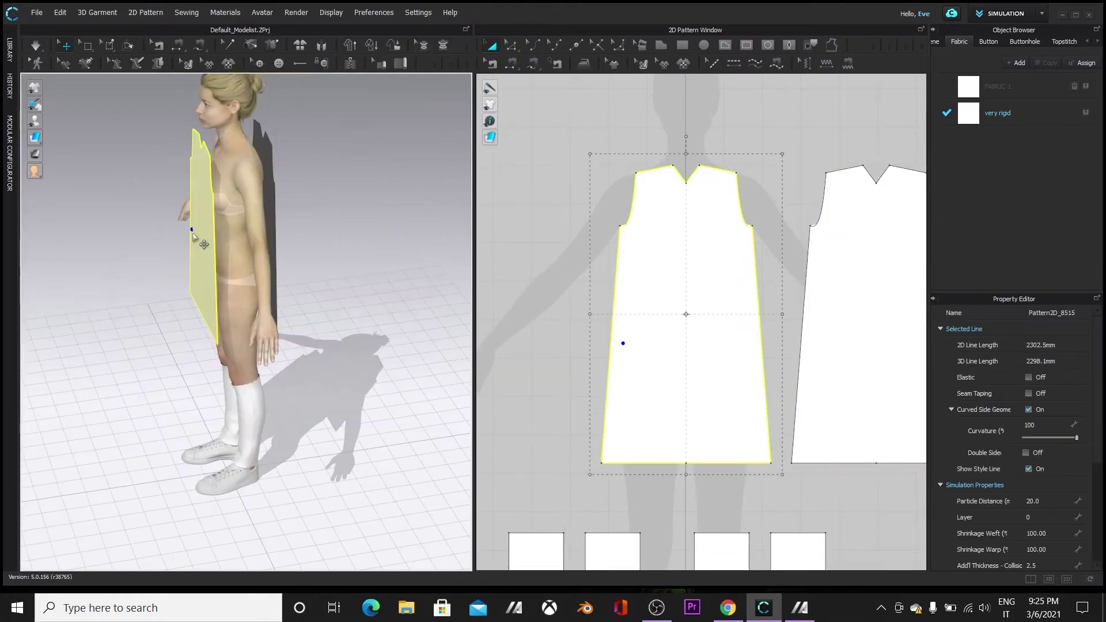
# - Sew the front and back dress panels together along the side and shoulder on the avatar's left
pyautogui.click(508, 66)
pyautogui.moveTo(365, 326); pyautogui.dragTo(367, 444, button='middle')
pyautogui.scroll(-4, 260, 311)
pyautogui.click(164, 406)
pyautogui.click(281, 386)
pyautogui.click(147, 257)
pyautogui.click(265, 235)
# - Sew the shoulder and side seams on the avatar's right and simulate the dress
pyautogui.moveTo(89, 394); pyautogui.dragTo(402, 461, button='right')
pyautogui.moveTo(403, 461); pyautogui.dragTo(476, 464, button='middle')
pyautogui.click(114, 229)
pyautogui.click(230, 256)
pyautogui.click(107, 336)
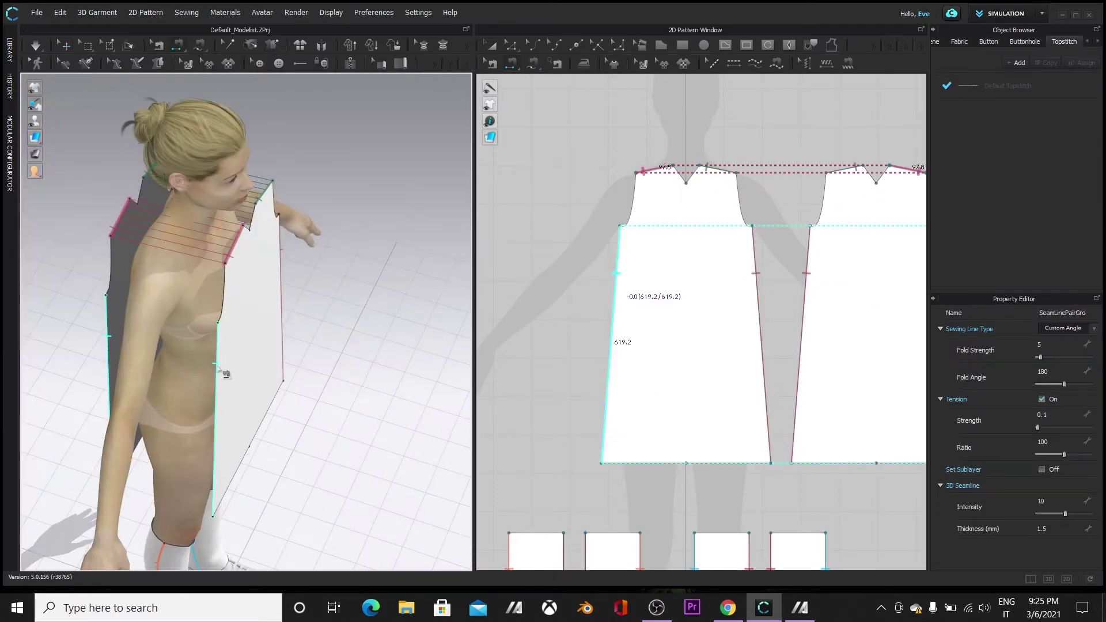
pyautogui.click(216, 372)
pyautogui.press('space')
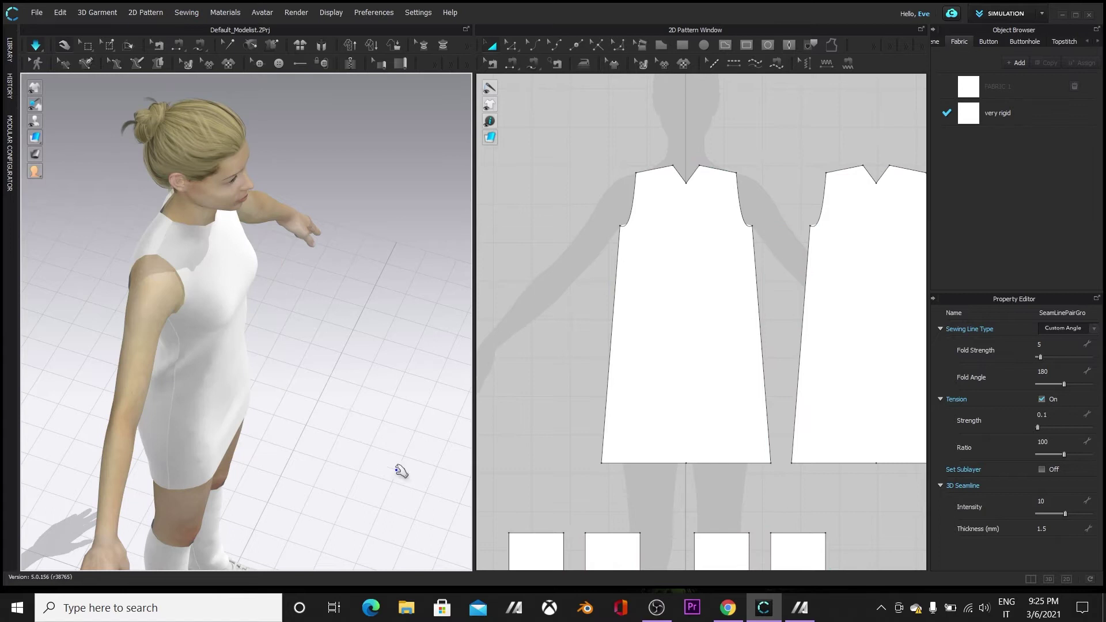
# - Curve the side edges of the front and back dress panels inward at the waist
pyautogui.moveTo(399, 468); pyautogui.dragTo(448, 323, button='right')
pyautogui.scroll(-1, 373, 464)
pyautogui.click(510, 45)
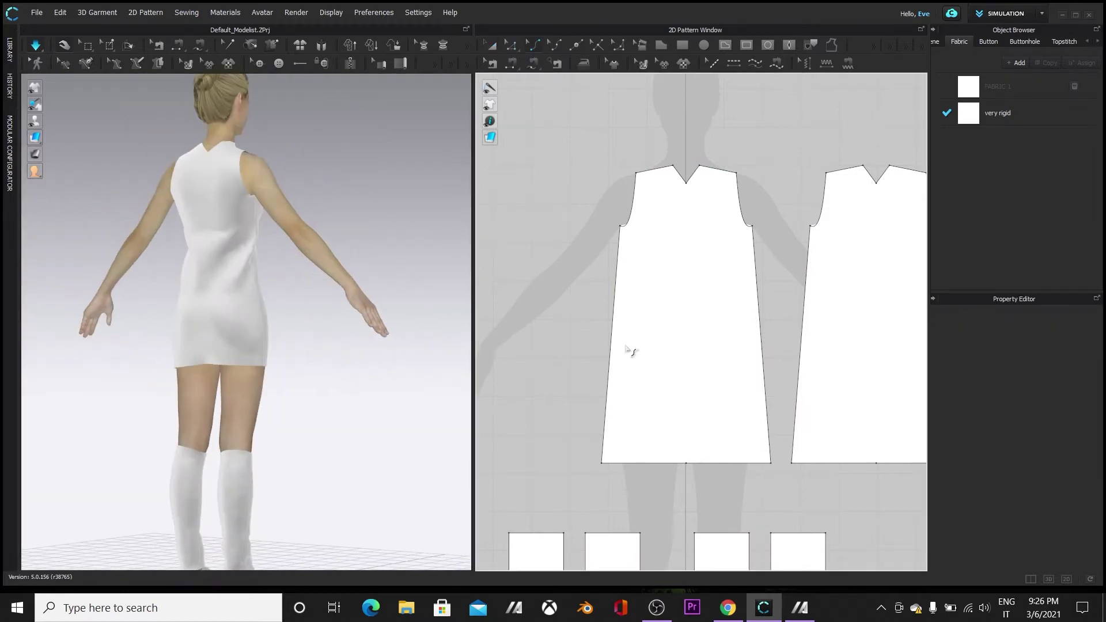
pyautogui.click(612, 354)
pyautogui.click(756, 345)
pyautogui.scroll(-3, 769, 417)
pyautogui.moveTo(777, 412); pyautogui.dragTo(653, 400, button='middle')
pyautogui.click(673, 369)
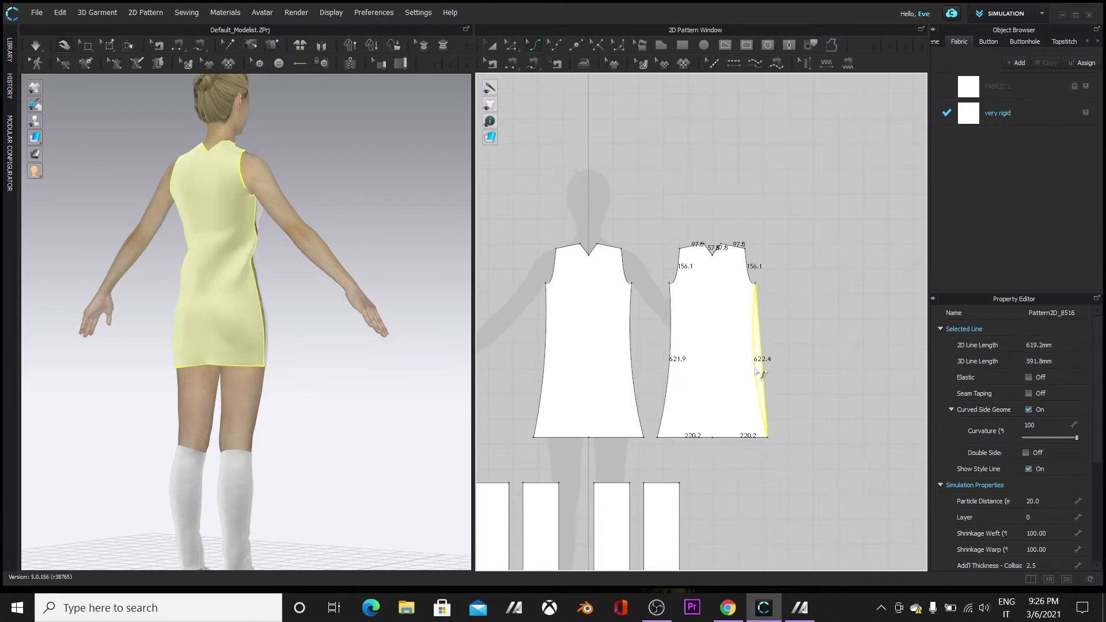
# - Freeze the front and back dress panels
pyautogui.moveTo(427, 405); pyautogui.dragTo(175, 465, button='right')
pyautogui.moveTo(525, 222); pyautogui.dragTo(691, 294)
pyautogui.click(490, 47)
pyautogui.rightClick(721, 385)
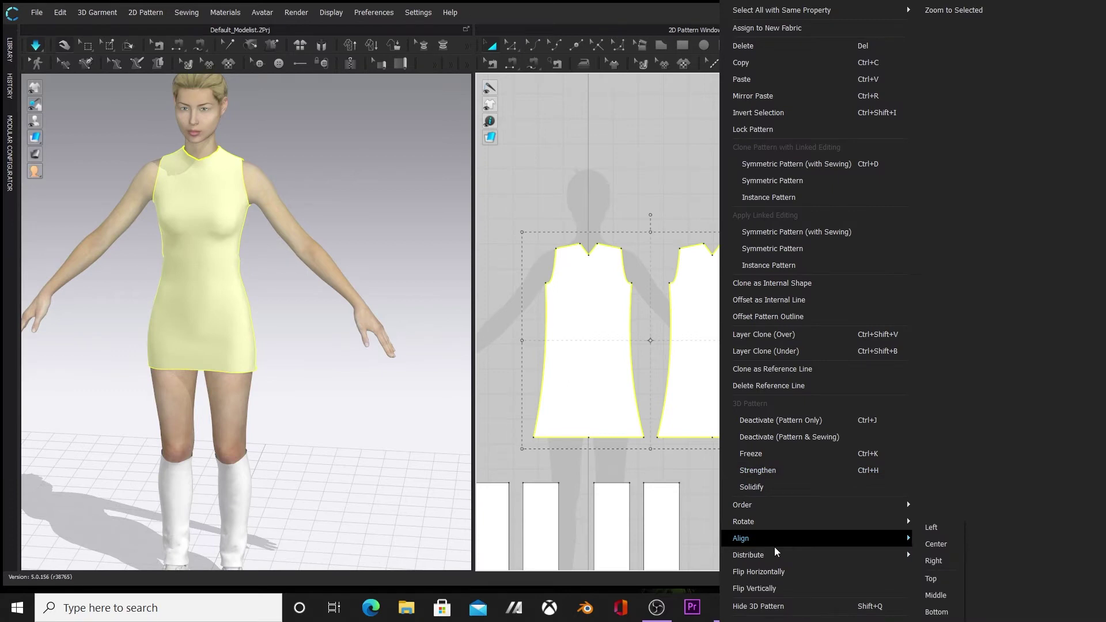
pyautogui.click(780, 453)
# - Move the dress panels and the four leg panels away from the avatar silhouette in the 2D workspace
pyautogui.scroll(-3, 776, 355)
pyautogui.moveTo(739, 319); pyautogui.dragTo(880, 136)
pyautogui.moveTo(571, 430); pyautogui.dragTo(723, 522)
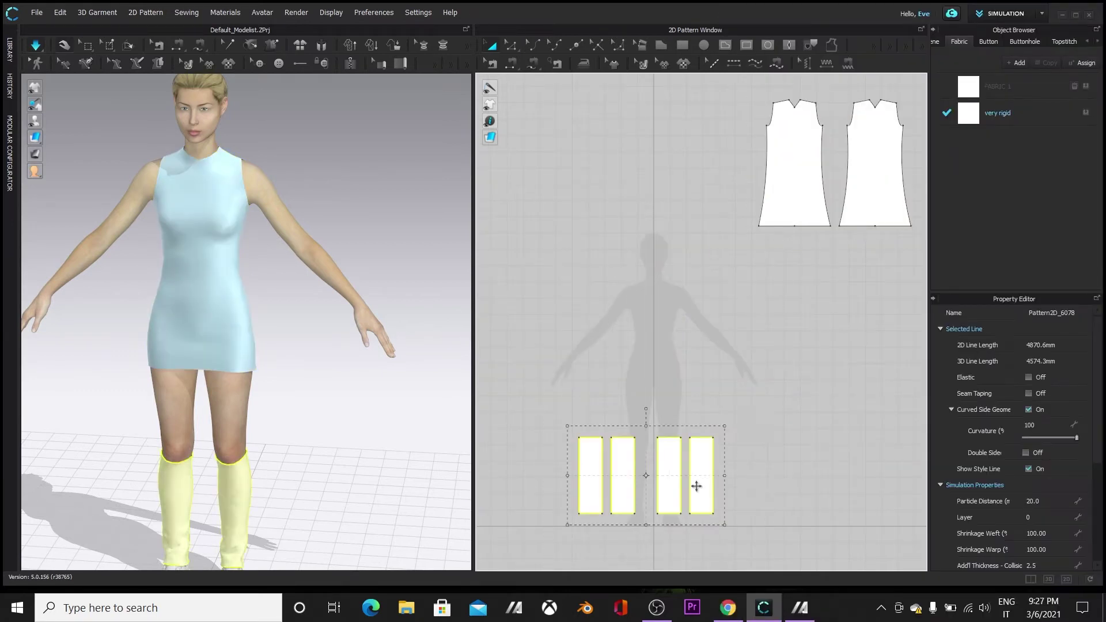
pyautogui.moveTo(696, 486); pyautogui.dragTo(893, 307)
# - Draw a flared front panel polygon with a shoulder of about 128 mm, a lower side of about 650 mm and a hem of about 382 mm
pyautogui.scroll(5, 680, 357)
pyautogui.moveTo(701, 449); pyautogui.dragTo(727, 413, button='middle')
pyautogui.scroll(-2, 737, 398)
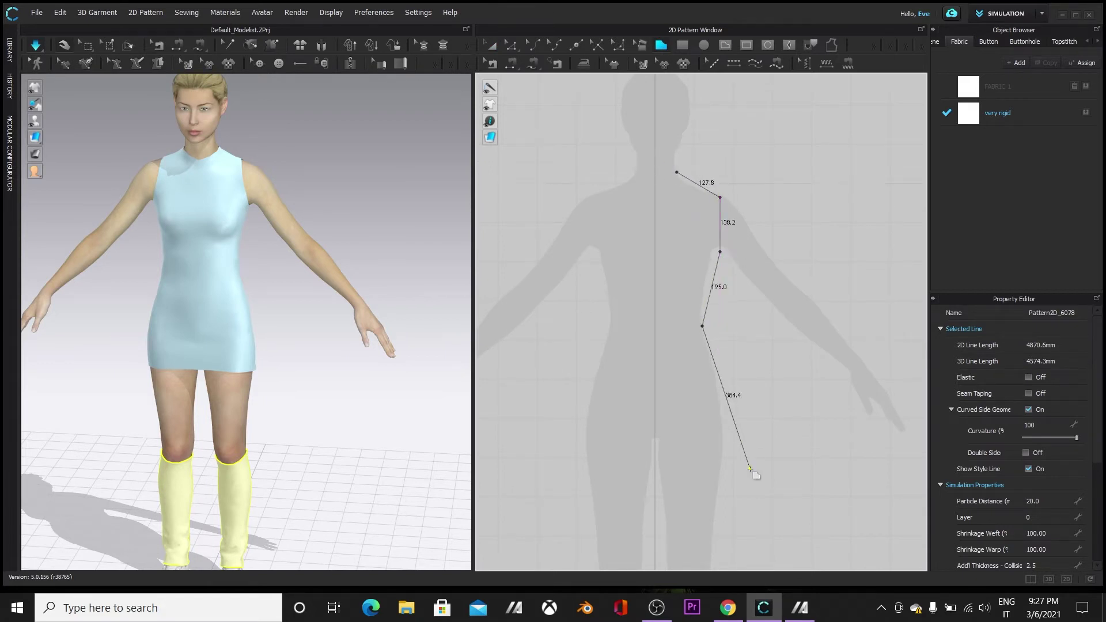
pyautogui.click(804, 558)
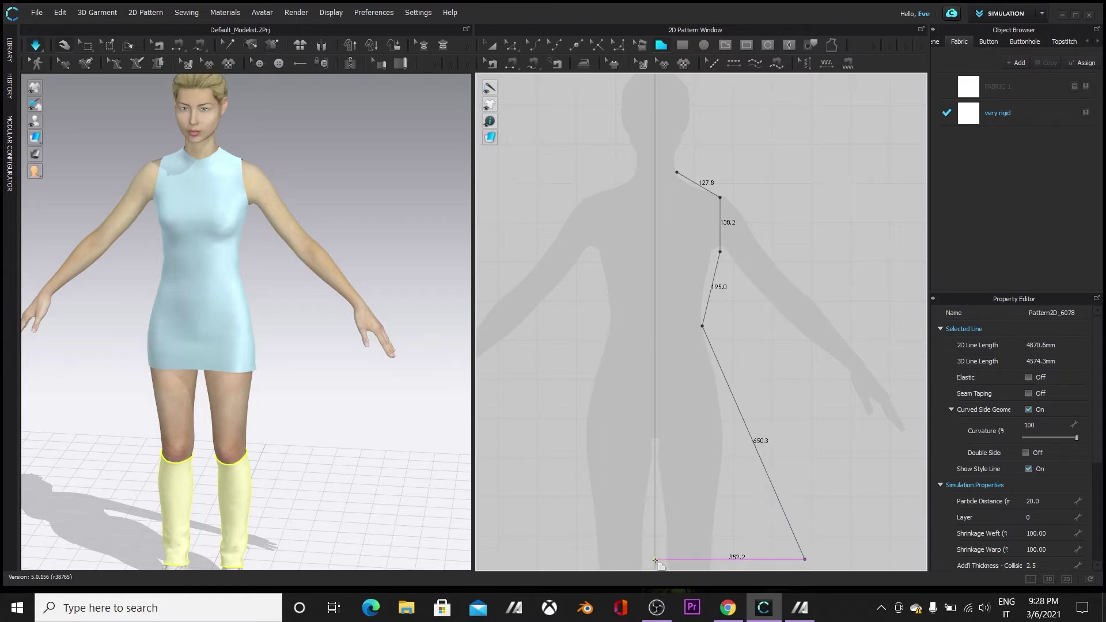
pyautogui.click(655, 558)
pyautogui.click(677, 173)
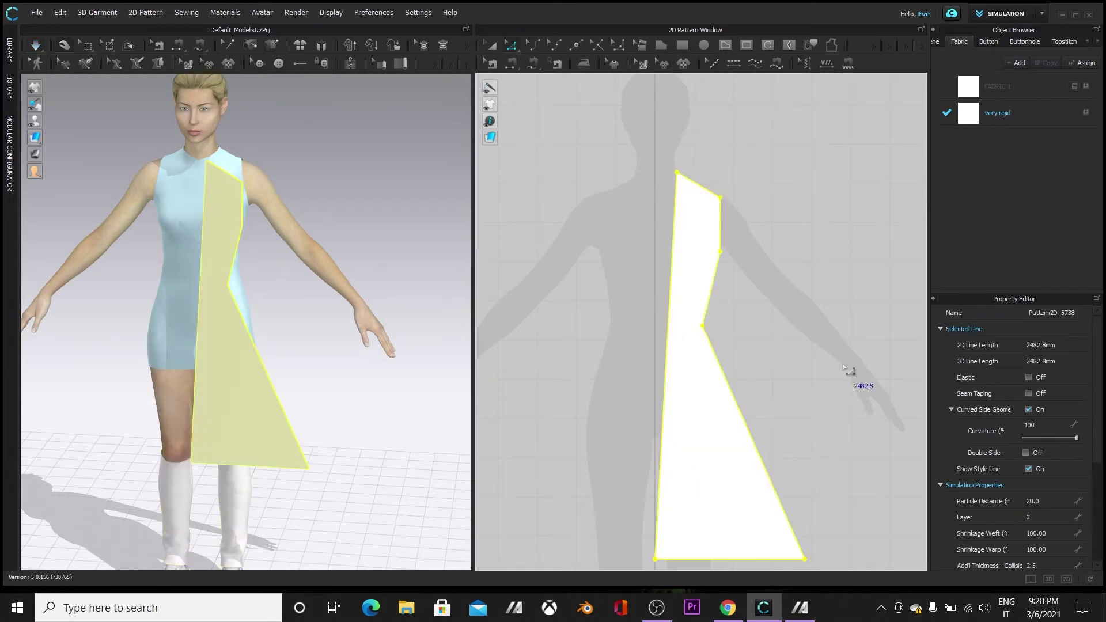
# - Extend the new panel's front edge past the body's centre line, starting with its hem corner
pyautogui.scroll(1, 823, 366)
pyautogui.scroll(-1, 766, 392)
pyautogui.click(805, 382)
pyautogui.moveTo(804, 382); pyautogui.dragTo(776, 279, button='middle')
pyautogui.moveTo(663, 416); pyautogui.dragTo(623, 416)
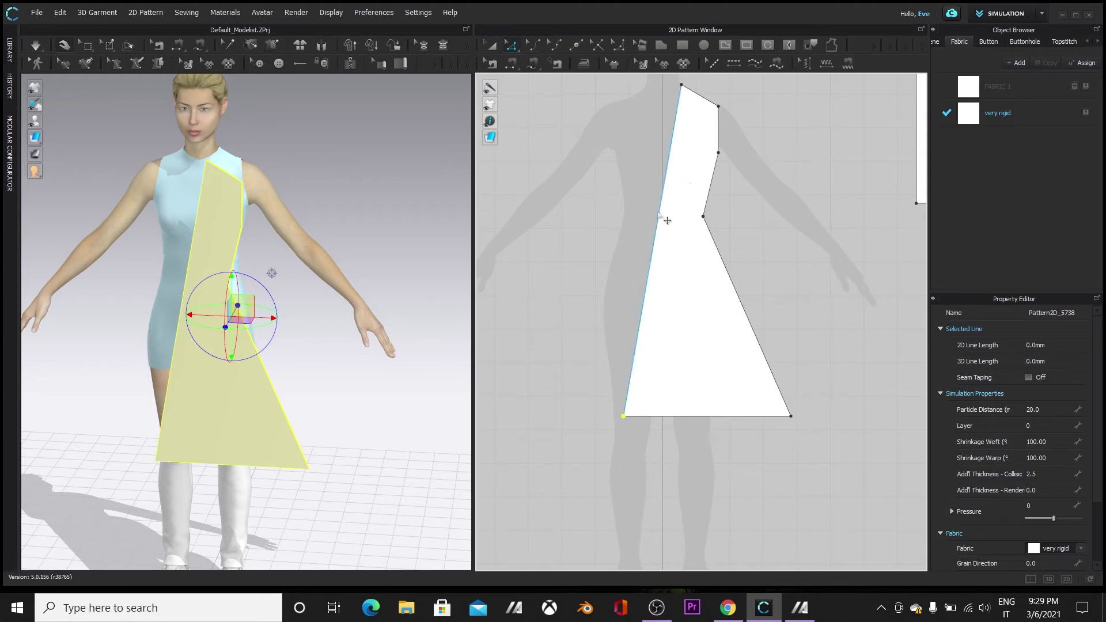
pyautogui.moveTo(659, 214); pyautogui.dragTo(645, 214)
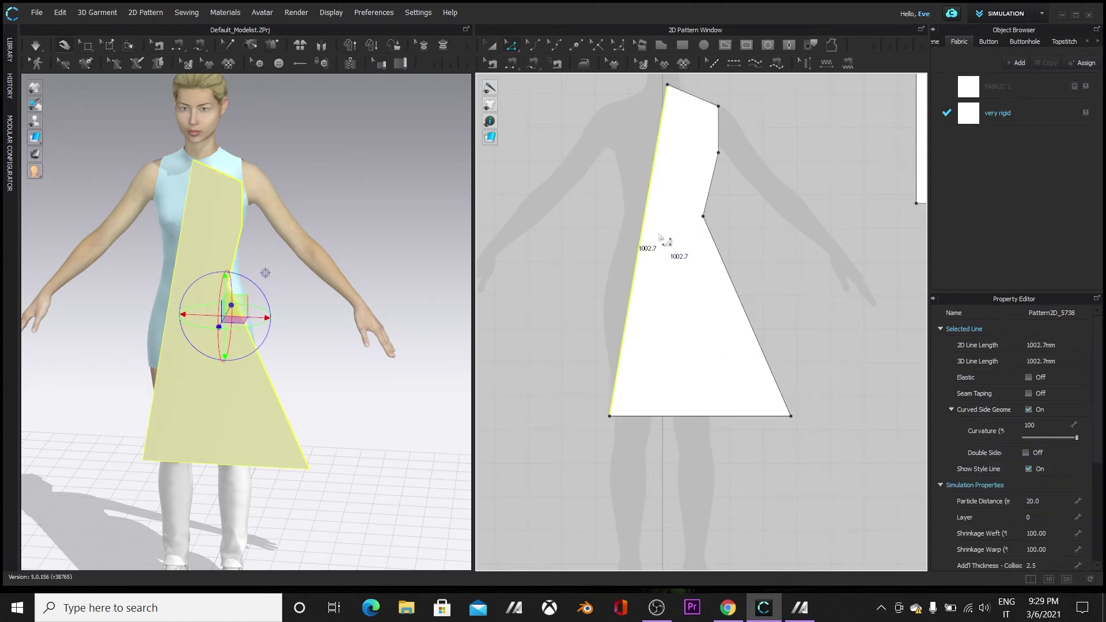
# - Draw a straight internal line from the shoulder to the hem, parallel to the panel's slanted front edge
pyautogui.scroll(2, 805, 363)
pyautogui.press('g')
pyautogui.click(669, 99)
pyautogui.doubleClick(596, 526)
# - Paste a copy of the flared panel beside the original and flip it horizontally in 2D
pyautogui.click(491, 45)
pyautogui.click(833, 277)
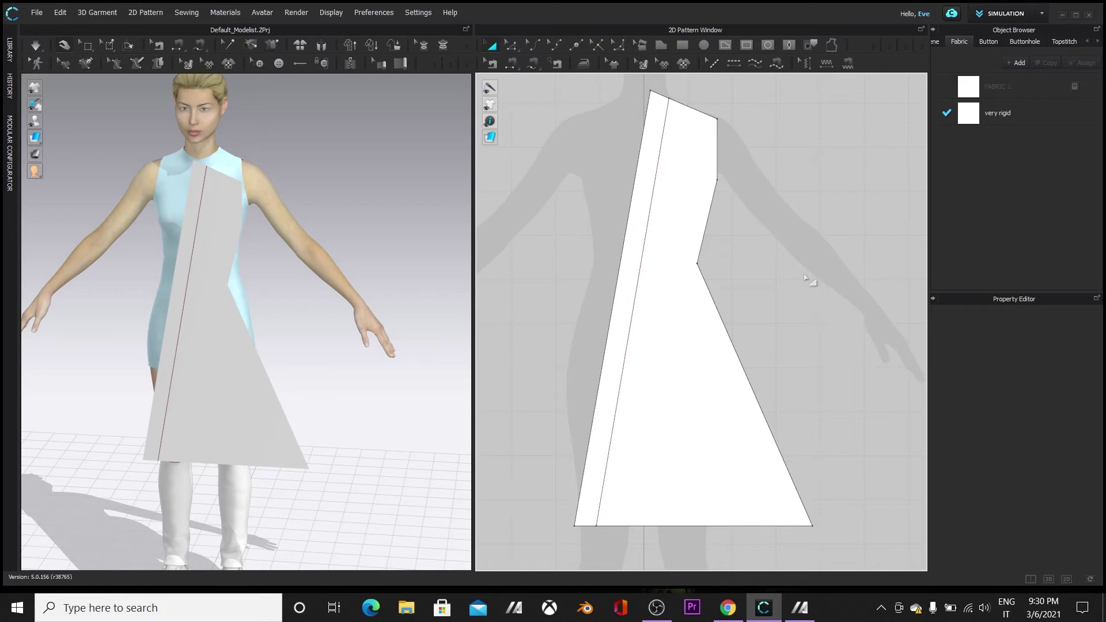
pyautogui.rightClick(691, 127)
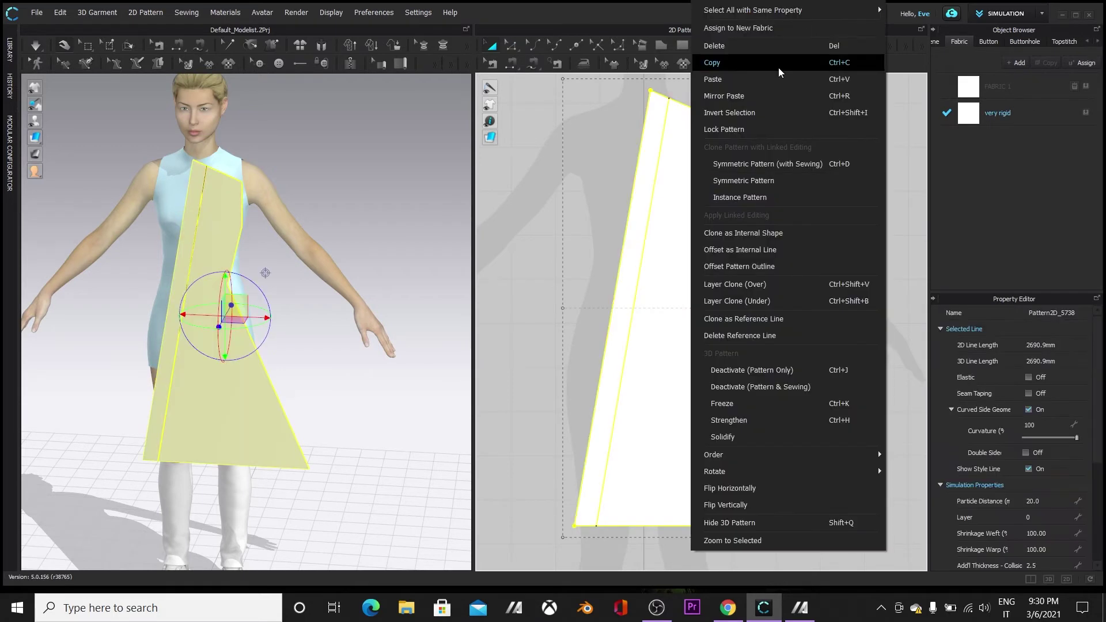
pyautogui.click(778, 67)
pyautogui.rightClick(671, 106)
pyautogui.click(754, 80)
pyautogui.click(898, 293)
pyautogui.rightClick(841, 367)
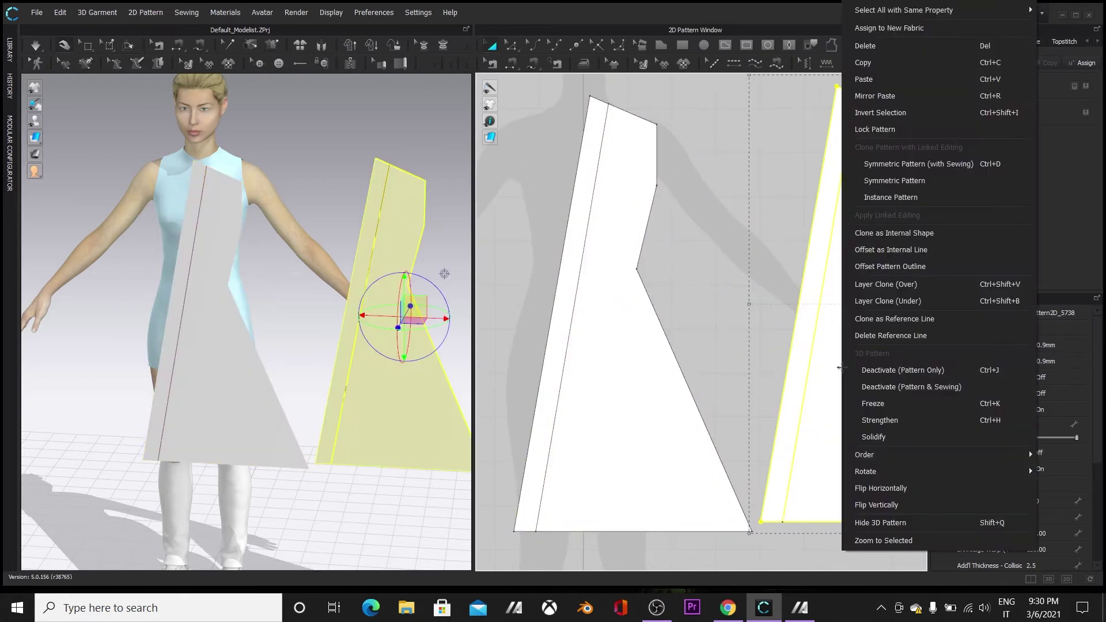
# - Flip the copied flared panel in 3D and place it behind the avatar, with the original in front
pyautogui.rightClick(402, 302)
pyautogui.click(429, 161)
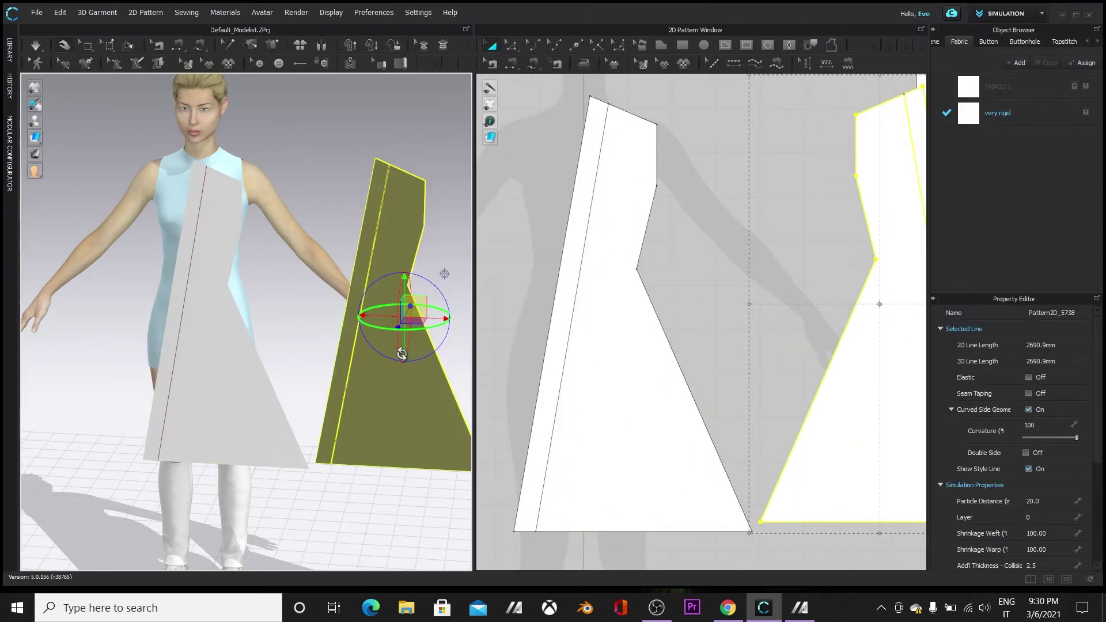
pyautogui.moveTo(388, 402); pyautogui.dragTo(311, 424, button='right')
pyautogui.click(208, 382)
pyautogui.click(308, 417)
pyautogui.moveTo(69, 464); pyautogui.dragTo(273, 410, button='right')
pyautogui.click(256, 466)
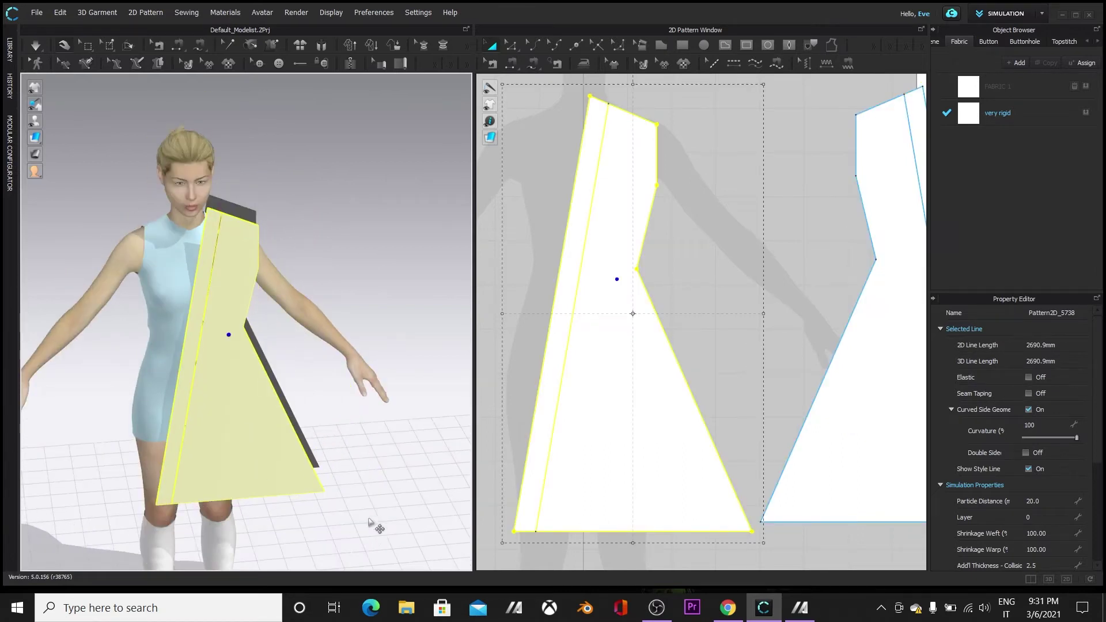
# - Draw a small horizontal rectangle about 710 mm in perimeter and place it in 3D beside the avatar's right hip
pyautogui.scroll(3, 761, 317)
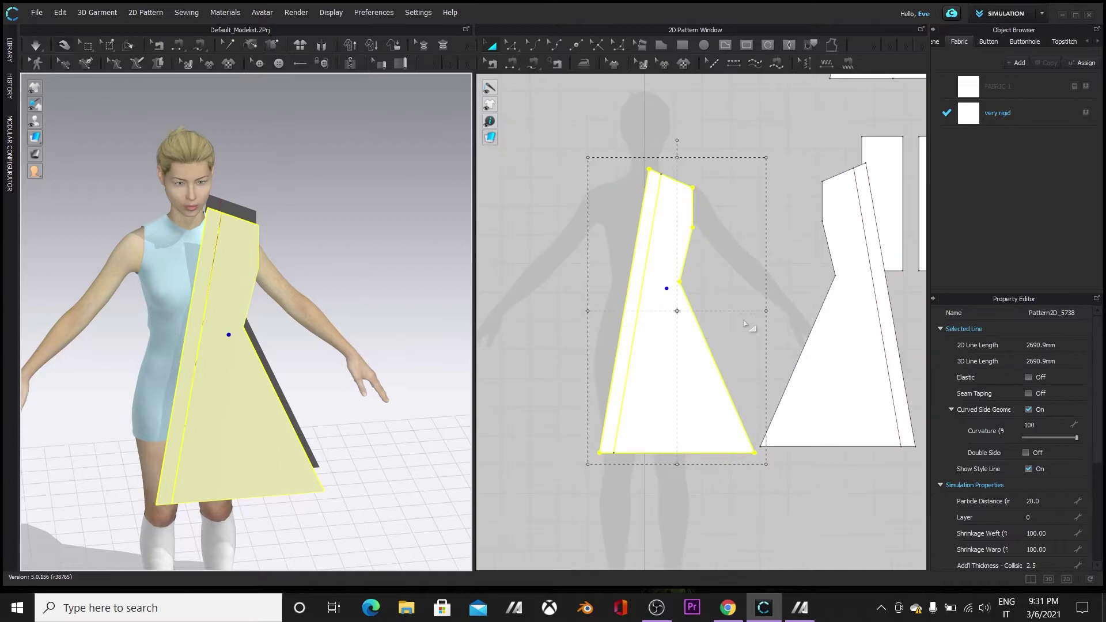
pyautogui.moveTo(752, 326); pyautogui.dragTo(814, 269, button='middle')
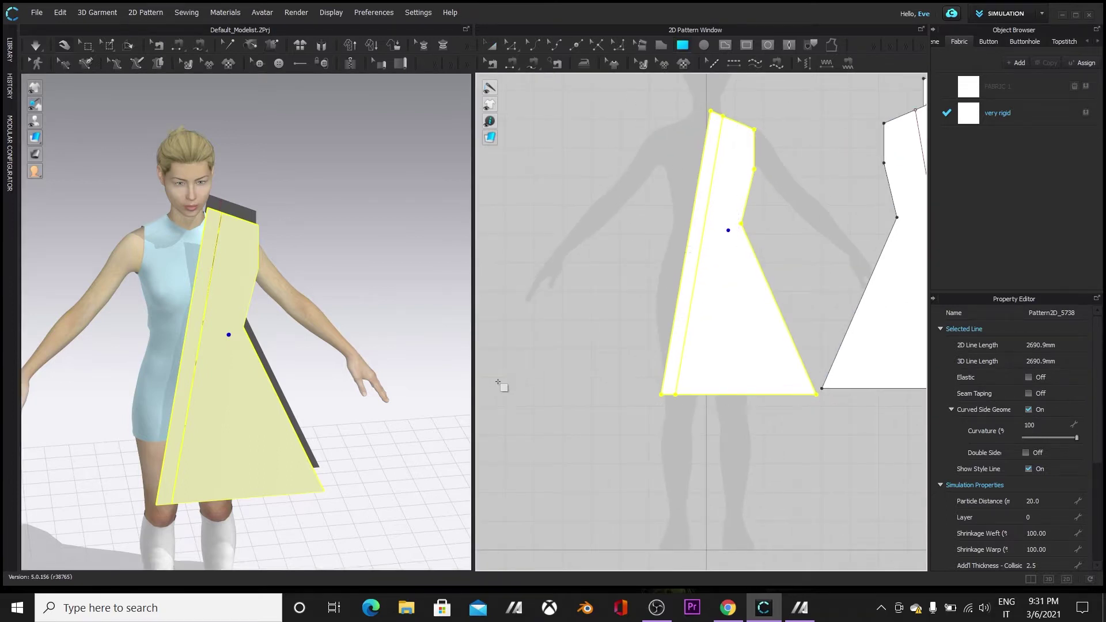
pyautogui.moveTo(572, 405); pyautogui.dragTo(579, 422)
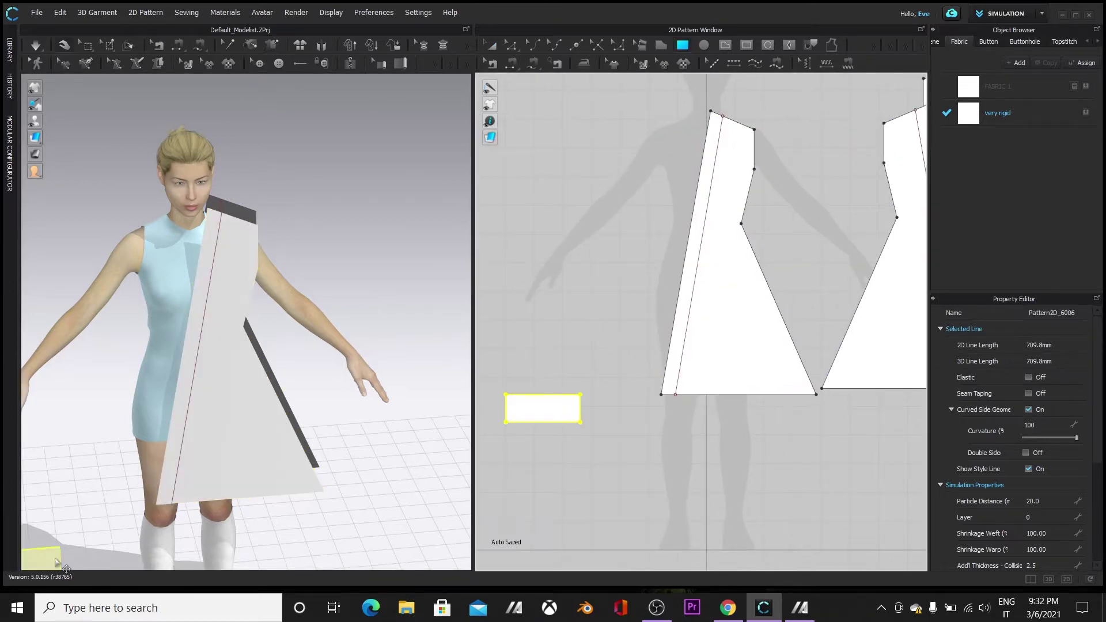
pyautogui.moveTo(110, 388); pyautogui.dragTo(161, 353)
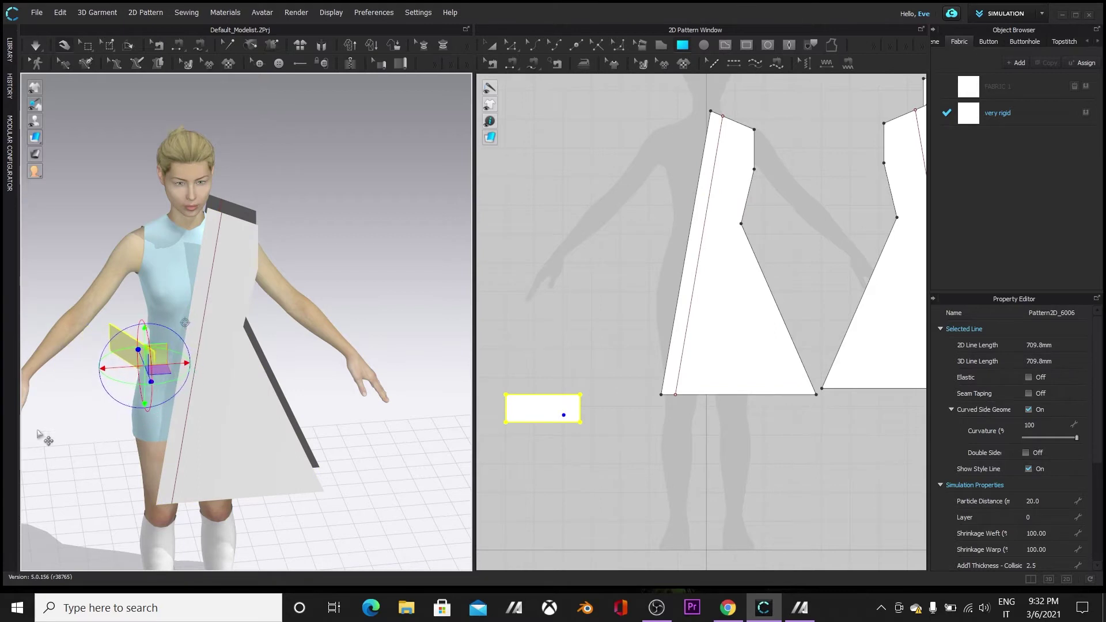
pyautogui.moveTo(44, 436); pyautogui.dragTo(270, 521, button='right')
pyautogui.moveTo(225, 302); pyautogui.dragTo(246, 301)
pyautogui.moveTo(377, 498); pyautogui.dragTo(258, 491, button='right')
# - Split the slanted outer edges of both flared panels near mid-length, dividing the first panel's edge at 49.16%
pyautogui.moveTo(809, 451); pyautogui.dragTo(691, 528, button='middle')
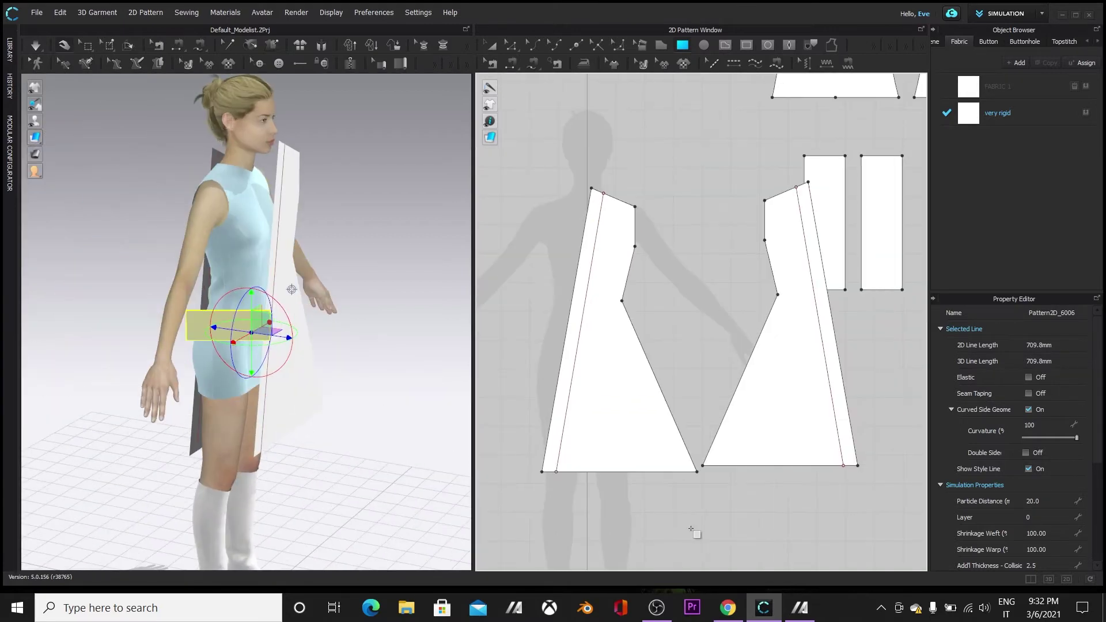
pyautogui.click(575, 46)
pyautogui.rightClick(566, 333)
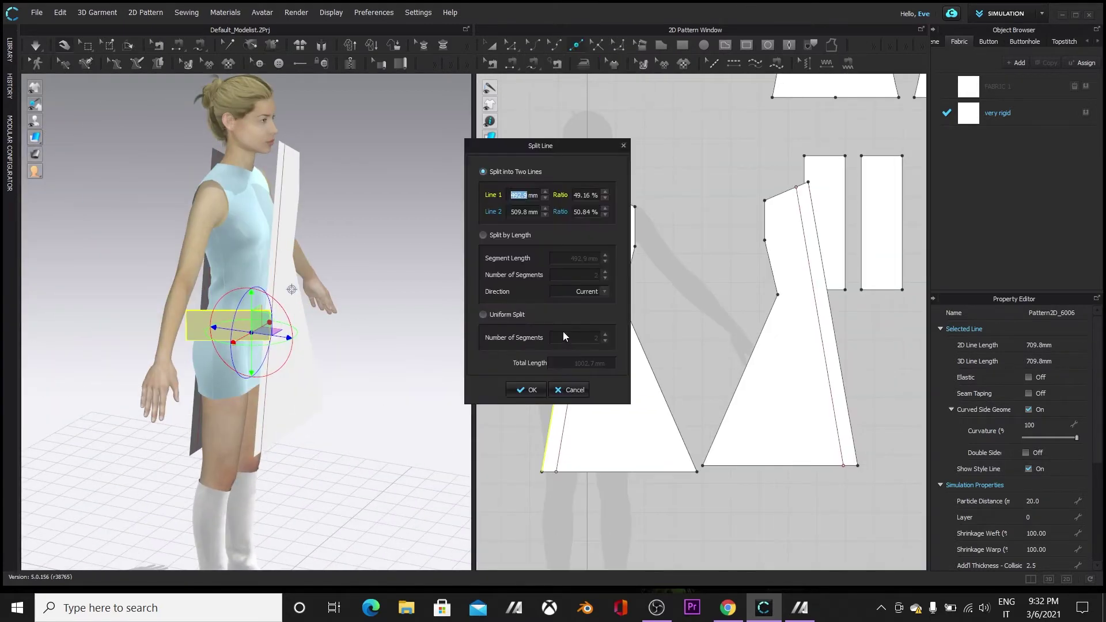
pyautogui.click(531, 391)
pyautogui.rightClick(833, 328)
pyautogui.click(525, 389)
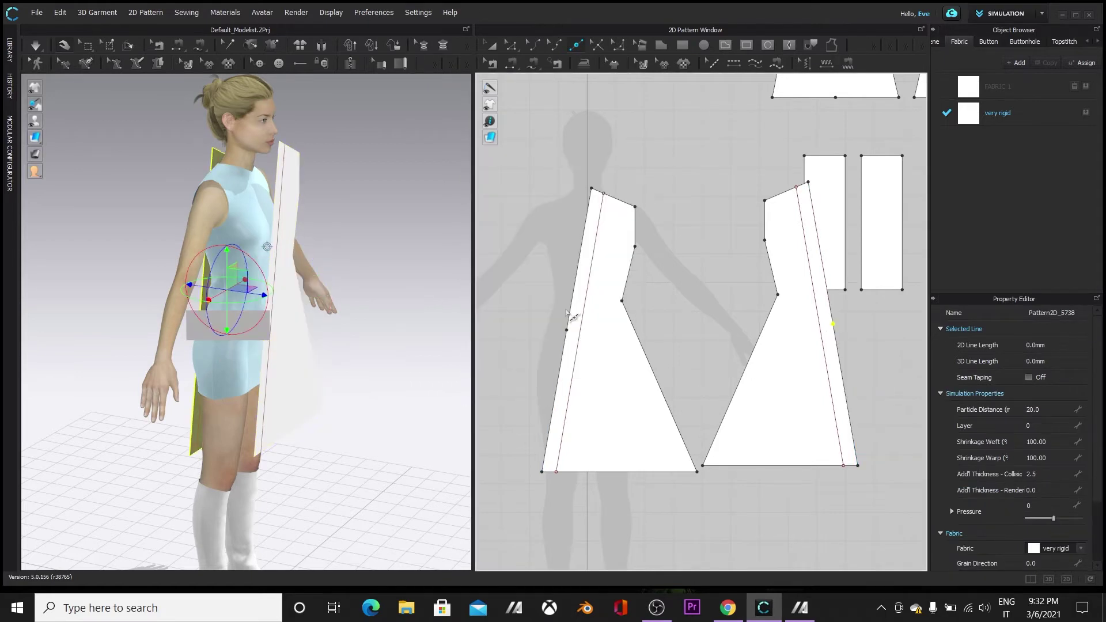
# - Add a second split point below the first on both slanted outer edges and sew the small rectangle's short ends to the resulting segments
pyautogui.click(562, 351)
pyautogui.click(836, 345)
pyautogui.click(510, 62)
pyautogui.moveTo(63, 320); pyautogui.dragTo(166, 330, button='right')
pyautogui.click(164, 330)
pyautogui.click(224, 329)
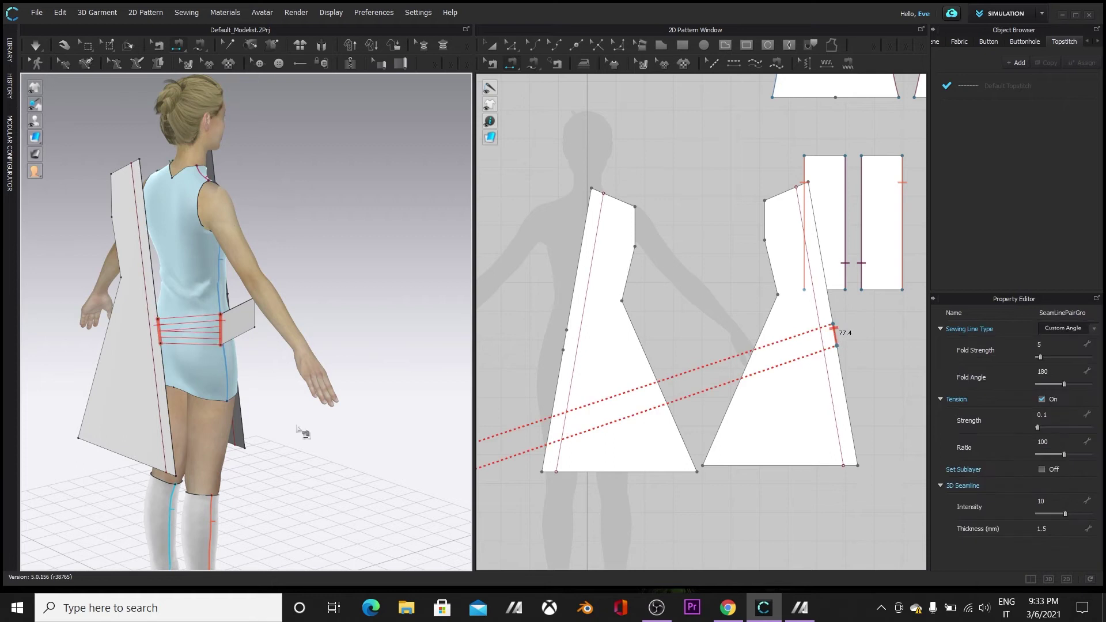
pyautogui.moveTo(403, 465); pyautogui.dragTo(248, 331, button='right')
pyautogui.click(247, 334)
pyautogui.click(262, 323)
# - Sew the front and back flared panels together along the side edges, the underarm edges and the shoulder
pyautogui.moveTo(398, 341); pyautogui.dragTo(337, 348, button='right')
pyautogui.click(286, 361)
pyautogui.click(354, 365)
pyautogui.click(285, 294)
pyautogui.click(346, 272)
pyautogui.click(256, 215)
pyautogui.click(319, 199)
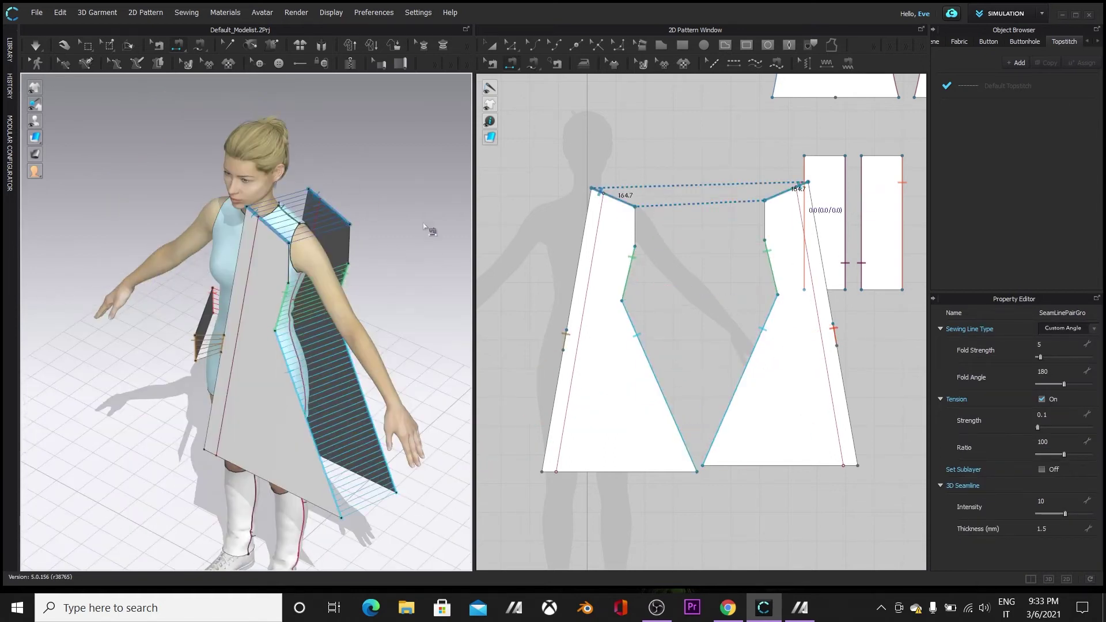
# - Bend the straight armhole edges of both flared panels slightly inward into curves
pyautogui.click(532, 45)
pyautogui.moveTo(635, 235); pyautogui.dragTo(632, 236)
pyautogui.moveTo(765, 230); pyautogui.dragTo(768, 233)
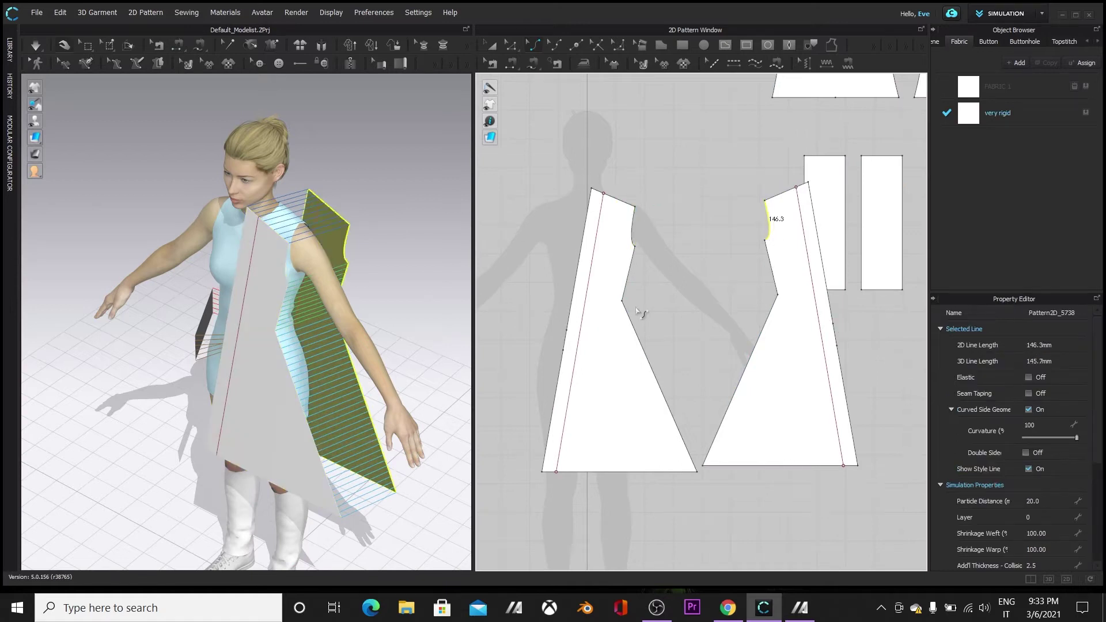
# - Simulate the sewn flared panels and waist strip on the avatar, adjust the draped cloth in 3D, and stop the simulation
pyautogui.press('space')
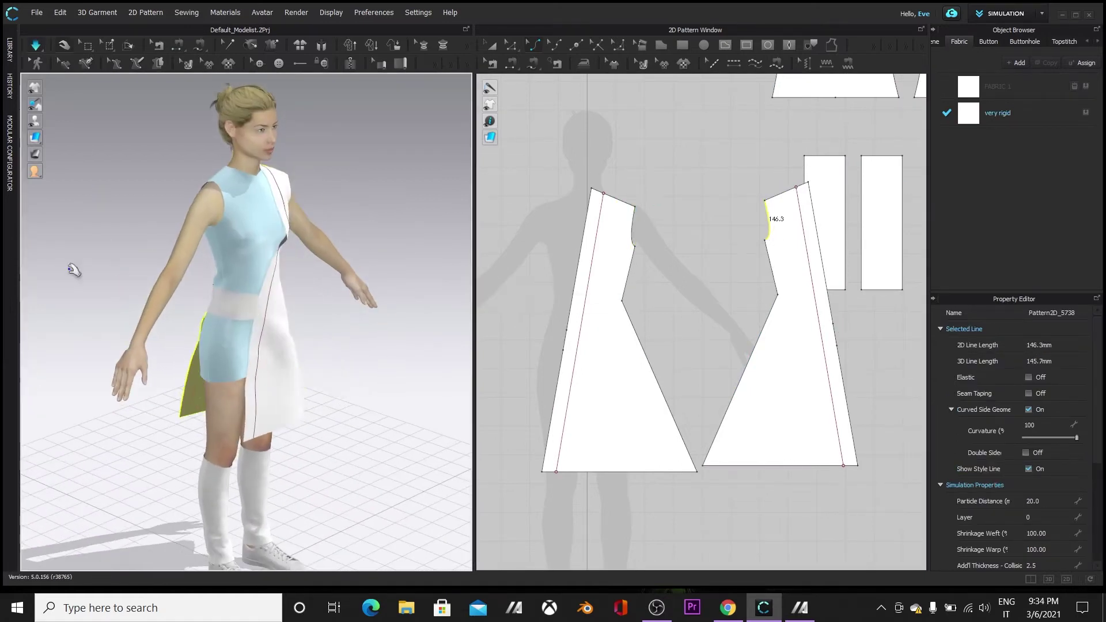
pyautogui.moveTo(384, 474); pyautogui.dragTo(283, 228, button='right')
pyautogui.click(282, 227)
pyautogui.moveTo(117, 436); pyautogui.dragTo(306, 455, button='right')
pyautogui.click(319, 366)
pyautogui.press('space')
pyautogui.moveTo(430, 446); pyautogui.dragTo(409, 346, button='right')
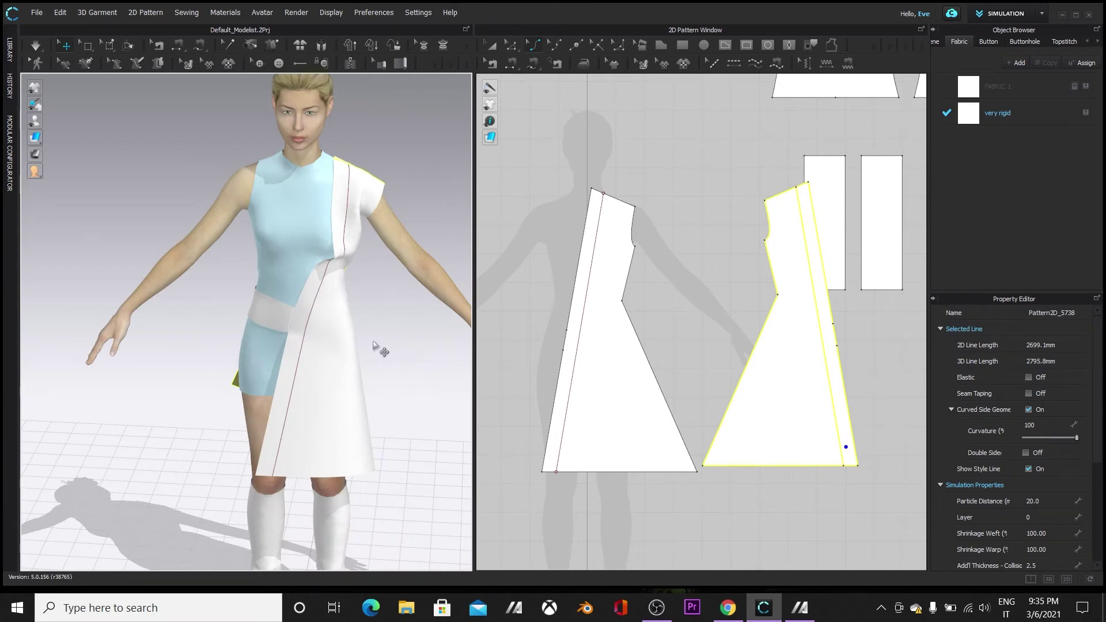
# - Draw an upright rectangle beside the 2D silhouette's shoulder and lengthen it to about 999 mm in perimeter
pyautogui.scroll(-1, 623, 206)
pyautogui.moveTo(539, 230); pyautogui.dragTo(540, 225)
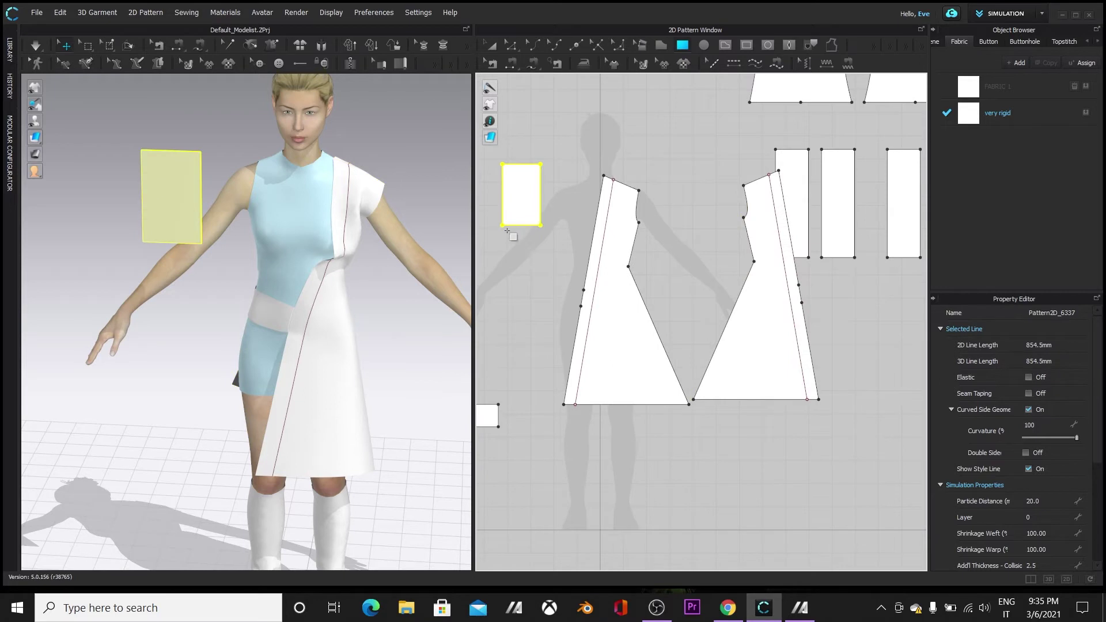
pyautogui.moveTo(176, 194); pyautogui.dragTo(247, 193)
pyautogui.click(491, 45)
pyautogui.moveTo(521, 153); pyautogui.dragTo(521, 136)
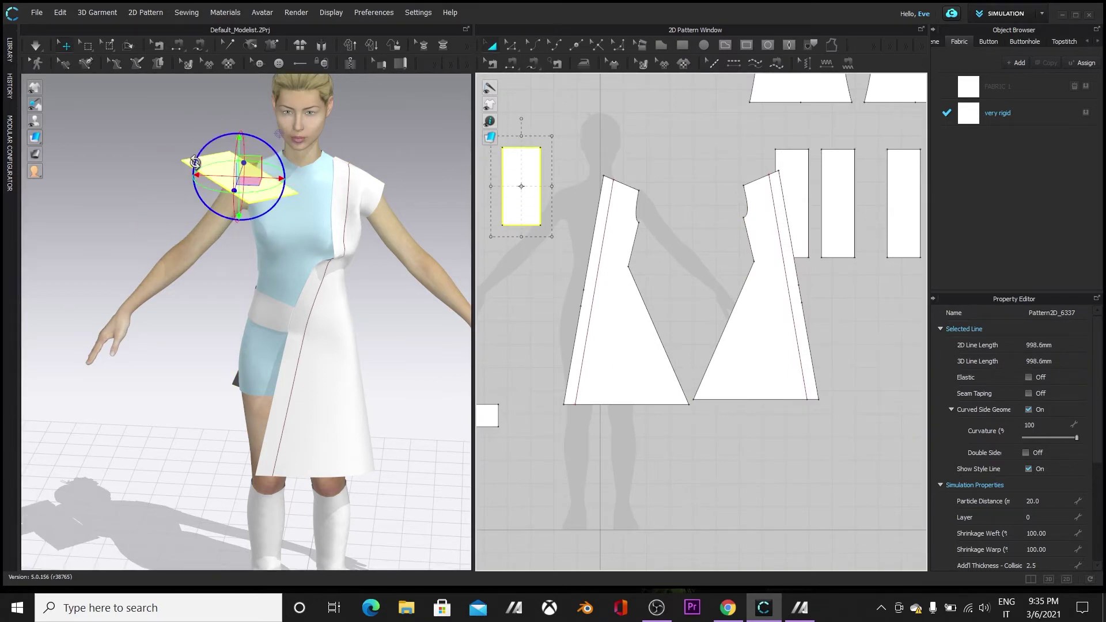
# - Rotate the new rectangle nearly flat in 3D and position it above the avatar's right shoulder
pyautogui.click(131, 220)
pyautogui.moveTo(118, 224); pyautogui.dragTo(270, 241, button='right')
pyautogui.moveTo(346, 205); pyautogui.dragTo(349, 179)
pyautogui.moveTo(374, 141); pyautogui.dragTo(383, 167)
pyautogui.moveTo(340, 167); pyautogui.dragTo(350, 162)
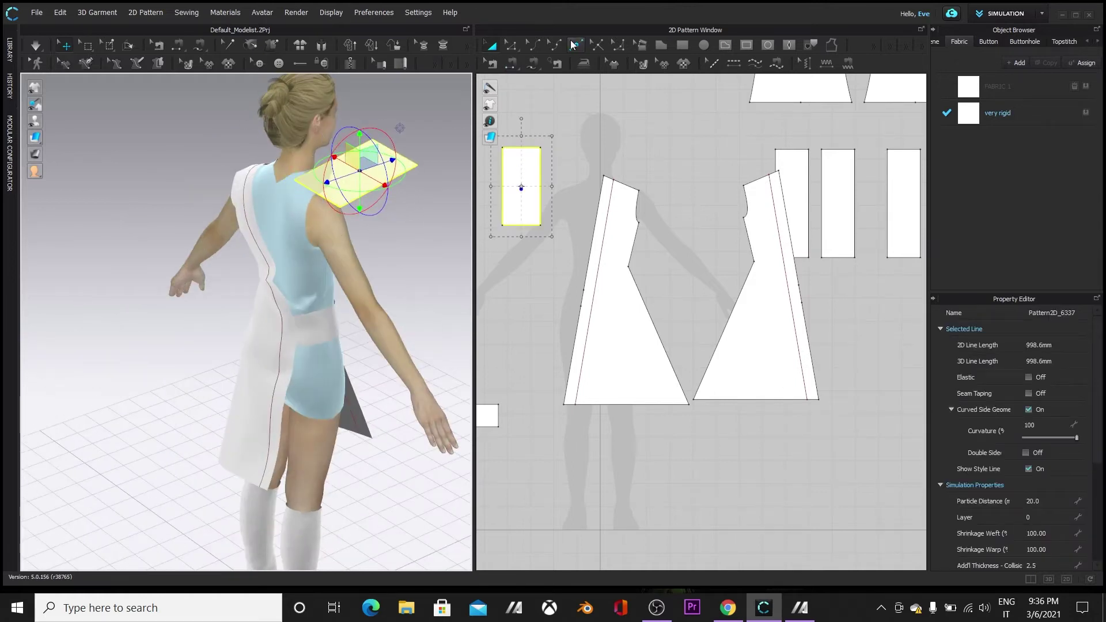
# - Split the slanted outer edges of both flared panels near the neckline to create a short segment on each
pyautogui.click(267, 251)
pyautogui.click(245, 258)
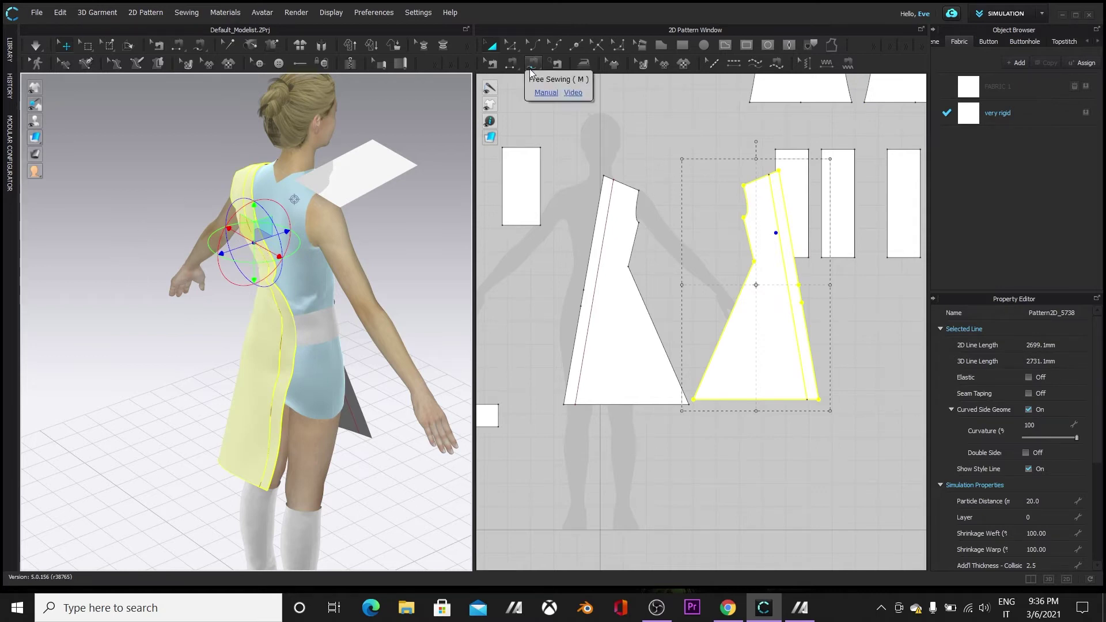
pyautogui.click(576, 47)
pyautogui.click(605, 205)
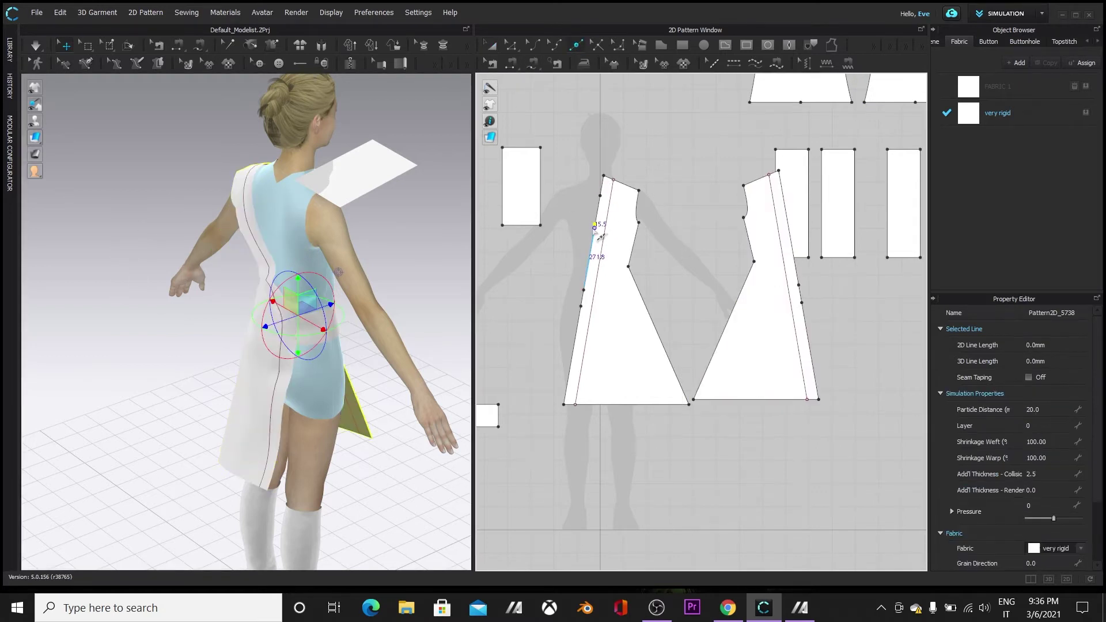
pyautogui.click(790, 199)
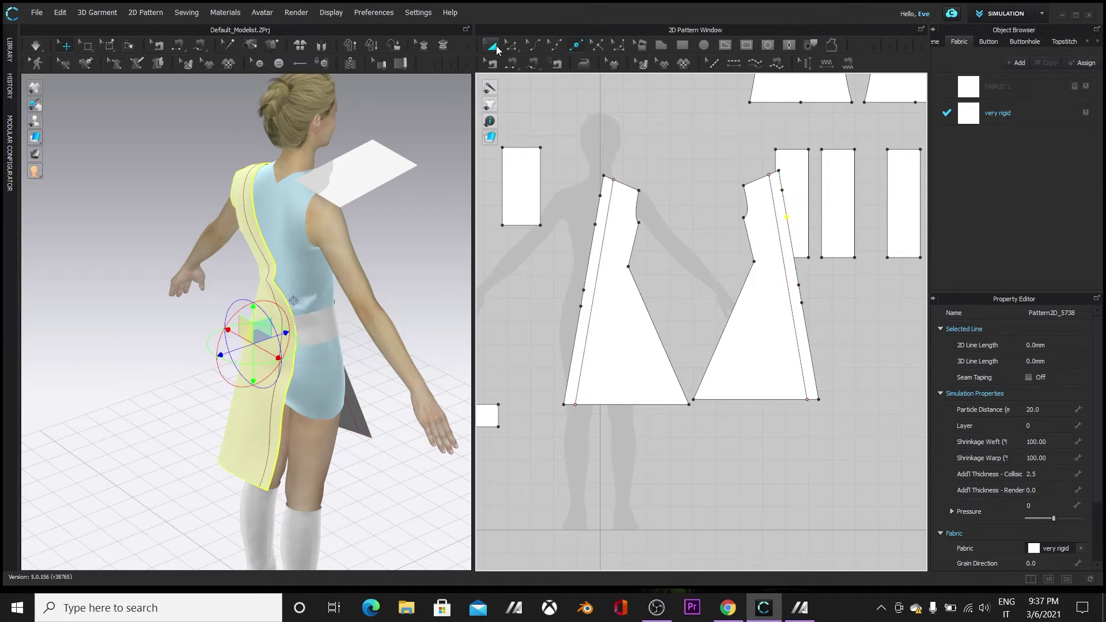
# - Undo the last two changes and shift and tilt the new rectangle in 3D over the avatar's right shoulder and neck
pyautogui.click(492, 46)
pyautogui.hotkey('ctrl', 'z')
pyautogui.hotkey('ctrl', 'z')
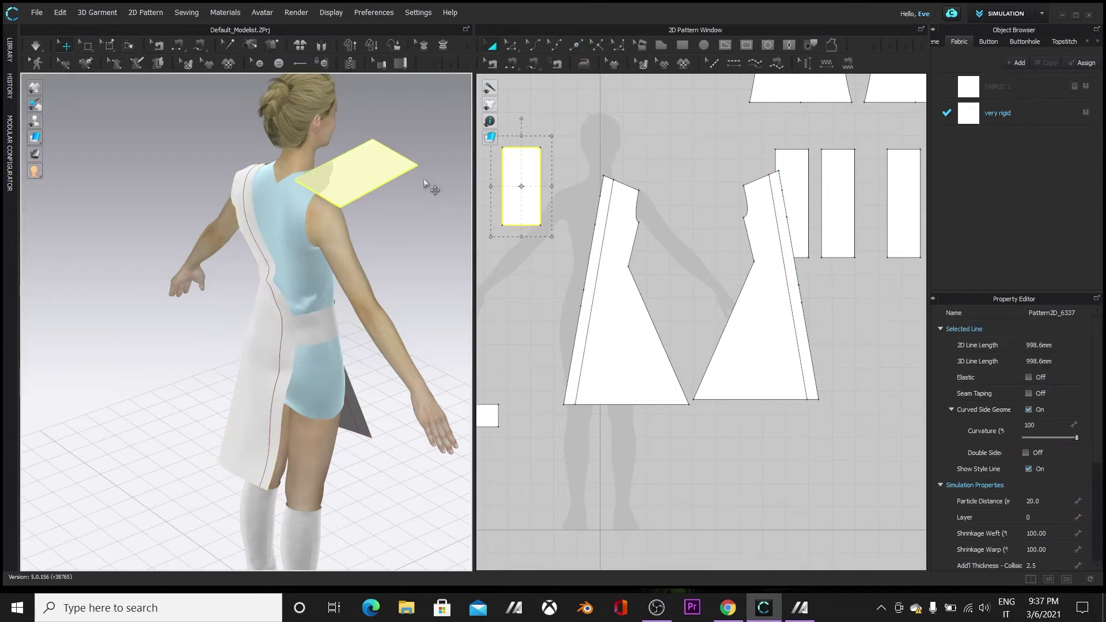
pyautogui.moveTo(373, 175); pyautogui.dragTo(357, 185)
pyautogui.click(319, 187)
pyautogui.moveTo(281, 218); pyautogui.dragTo(295, 232)
pyautogui.moveTo(362, 162); pyautogui.dragTo(363, 165)
pyautogui.click(333, 194)
pyautogui.moveTo(306, 189); pyautogui.dragTo(309, 168)
# - Sew the shoulder rectangle's two short ends to the upper edge segments of the front and back flared panels
pyautogui.click(511, 63)
pyautogui.click(305, 213)
pyautogui.click(253, 199)
pyautogui.moveTo(407, 286); pyautogui.dragTo(285, 295, button='right')
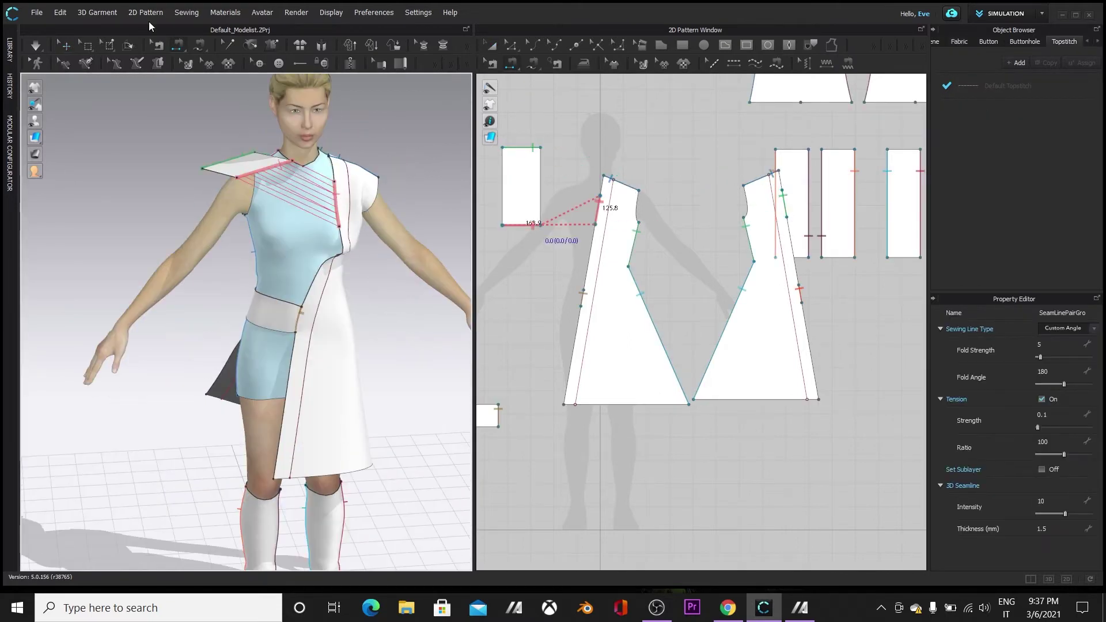
# - Simulate the garment and adjust the shoulder piece and back panel so the cloth wraps around the avatar's neck
pyautogui.press('space')
pyautogui.moveTo(35, 350); pyautogui.dragTo(337, 237, button='right')
pyautogui.click(321, 202)
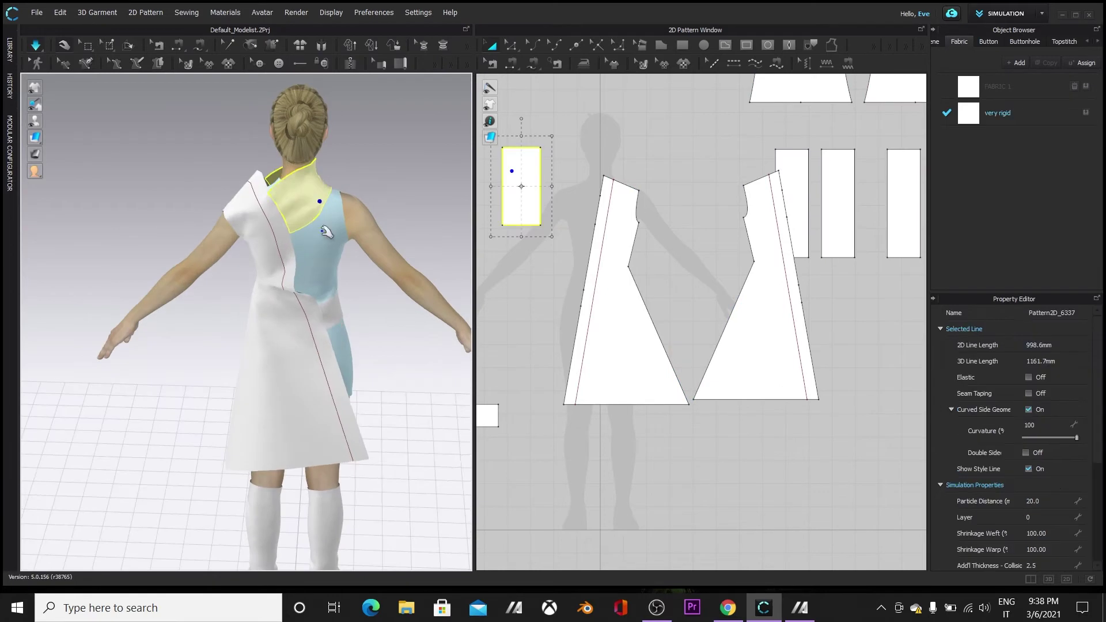
pyautogui.moveTo(311, 417); pyautogui.dragTo(349, 494)
pyautogui.click(36, 432)
pyautogui.moveTo(36, 432); pyautogui.dragTo(365, 427, button='right')
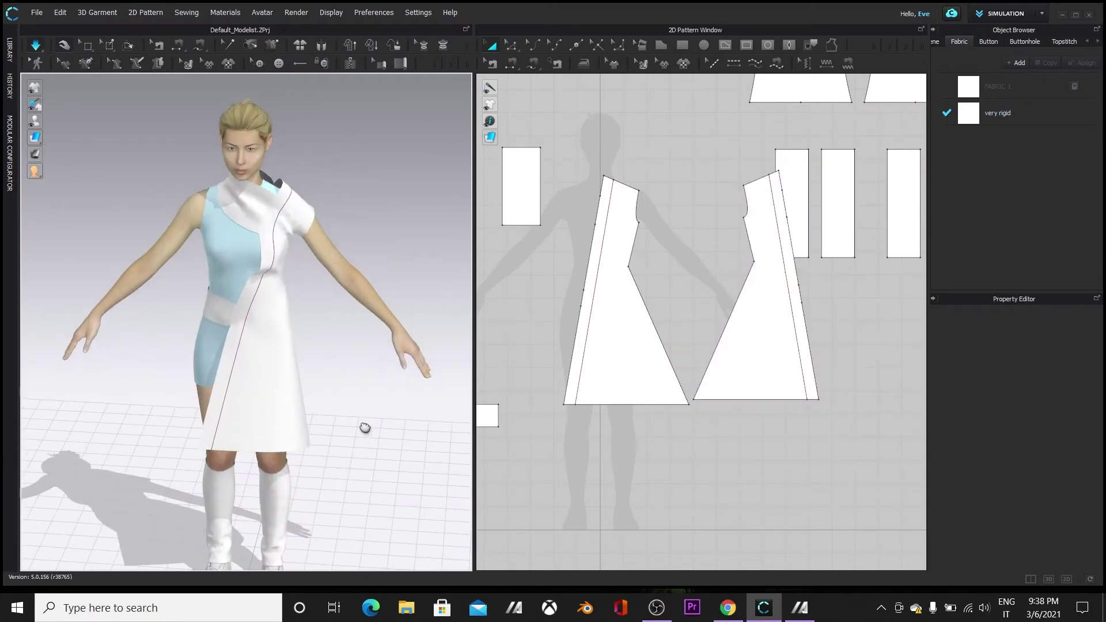
# - Line up the two flared panels in the 2D layout and move the four narrow leg pieces farther to the side
pyautogui.moveTo(670, 397); pyautogui.dragTo(644, 452)
pyautogui.moveTo(775, 349); pyautogui.dragTo(768, 410)
pyautogui.click(881, 469)
pyautogui.scroll(-2, 827, 192)
pyautogui.moveTo(860, 191); pyautogui.dragTo(714, 268, button='middle')
pyautogui.moveTo(780, 278); pyautogui.dragTo(896, 278)
pyautogui.moveTo(742, 278); pyautogui.dragTo(855, 277)
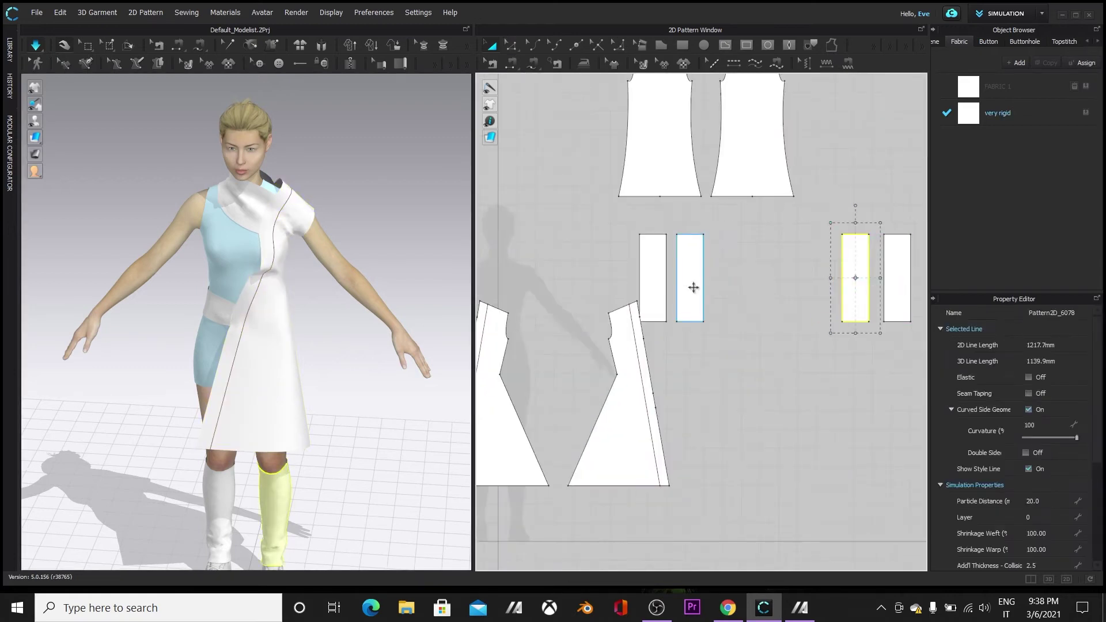
pyautogui.moveTo(691, 288); pyautogui.dragTo(817, 289)
pyautogui.moveTo(653, 277); pyautogui.dragTo(766, 277)
# - Move the shoulder rectangle and the waist strip up in the 2D layout and select both flared panels
pyautogui.scroll(-1, 671, 356)
pyautogui.moveTo(670, 356); pyautogui.dragTo(718, 313, button='middle')
pyautogui.moveTo(528, 242); pyautogui.dragTo(528, 139)
pyautogui.moveTo(486, 389); pyautogui.dragTo(499, 181)
pyautogui.moveTo(573, 250); pyautogui.dragTo(769, 403)
pyautogui.hotkey('ctrl', 'z')
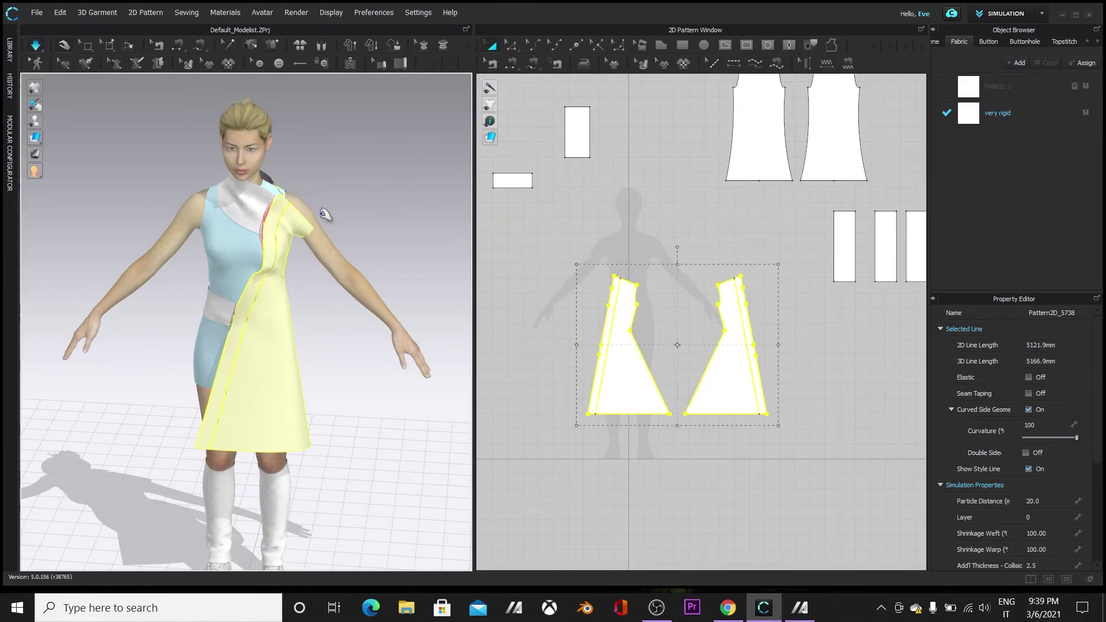
pyautogui.moveTo(148, 397); pyautogui.dragTo(148, 467, button='right')
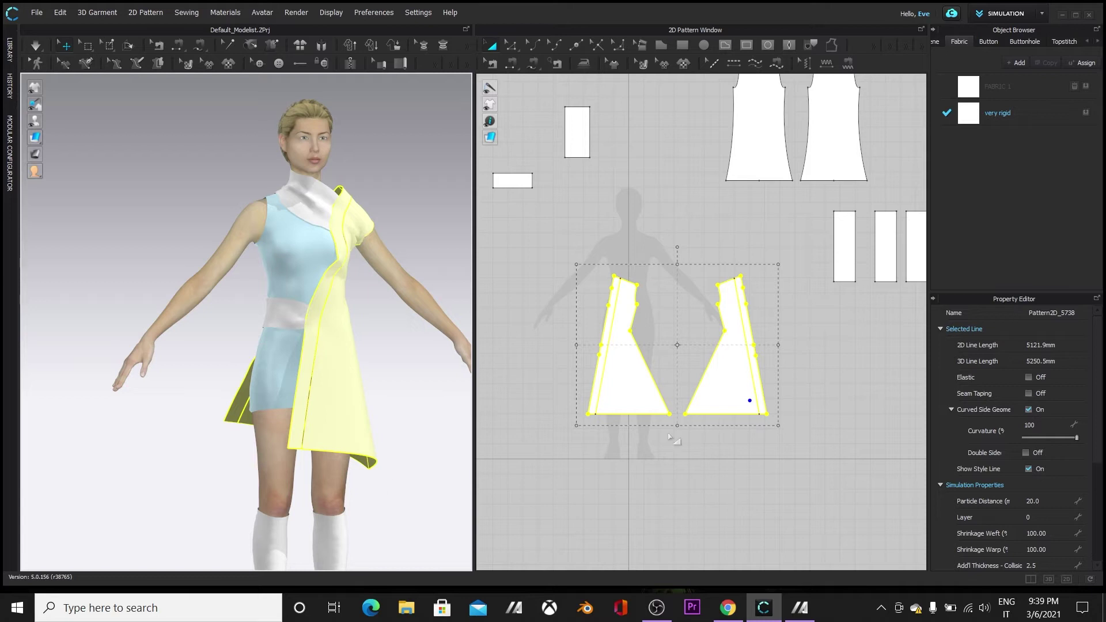
pyautogui.moveTo(282, 408); pyautogui.dragTo(335, 459, button='right')
pyautogui.click(403, 453)
pyautogui.moveTo(403, 453); pyautogui.dragTo(246, 319, button='right')
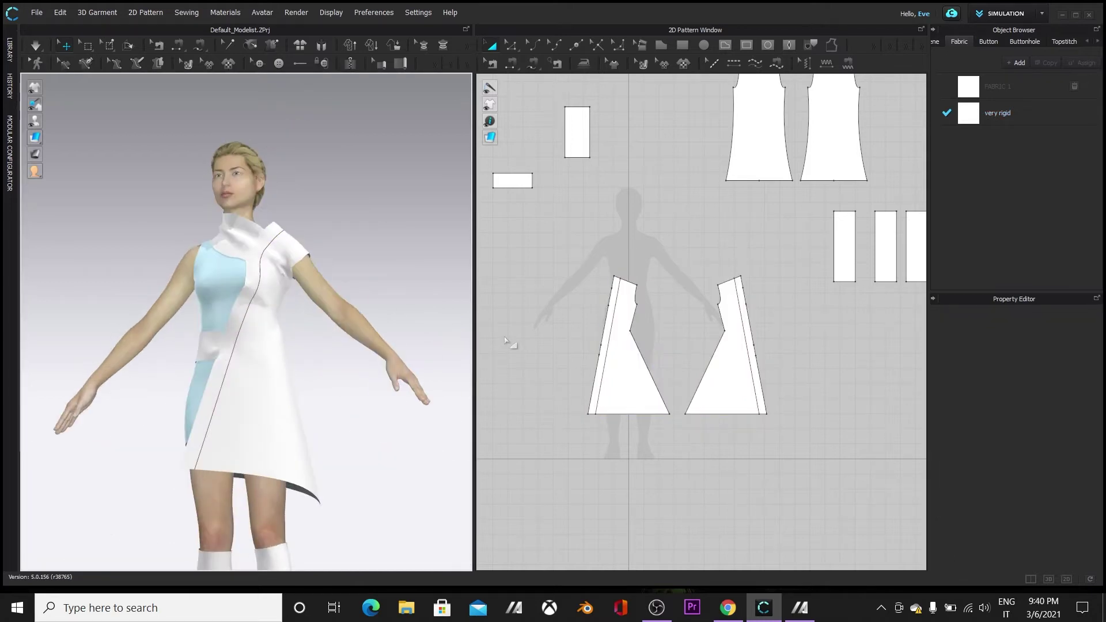
# - Draw a large rectangle about 2706 mm in perimeter in the empty area below the leg pieces in 2D
pyautogui.press('s')
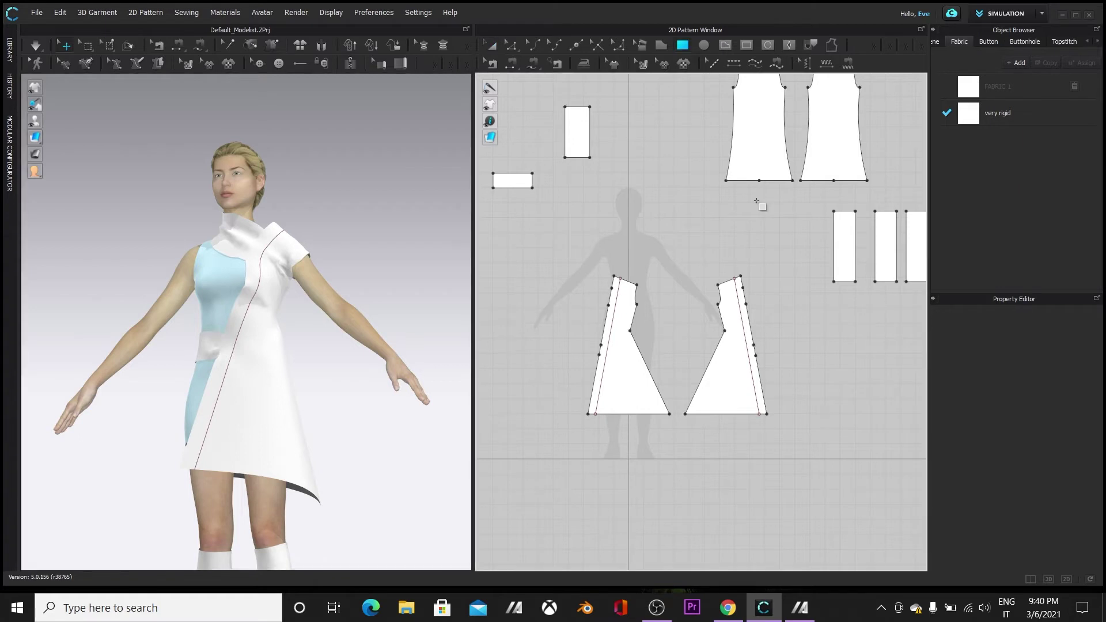
pyautogui.scroll(-2, 806, 399)
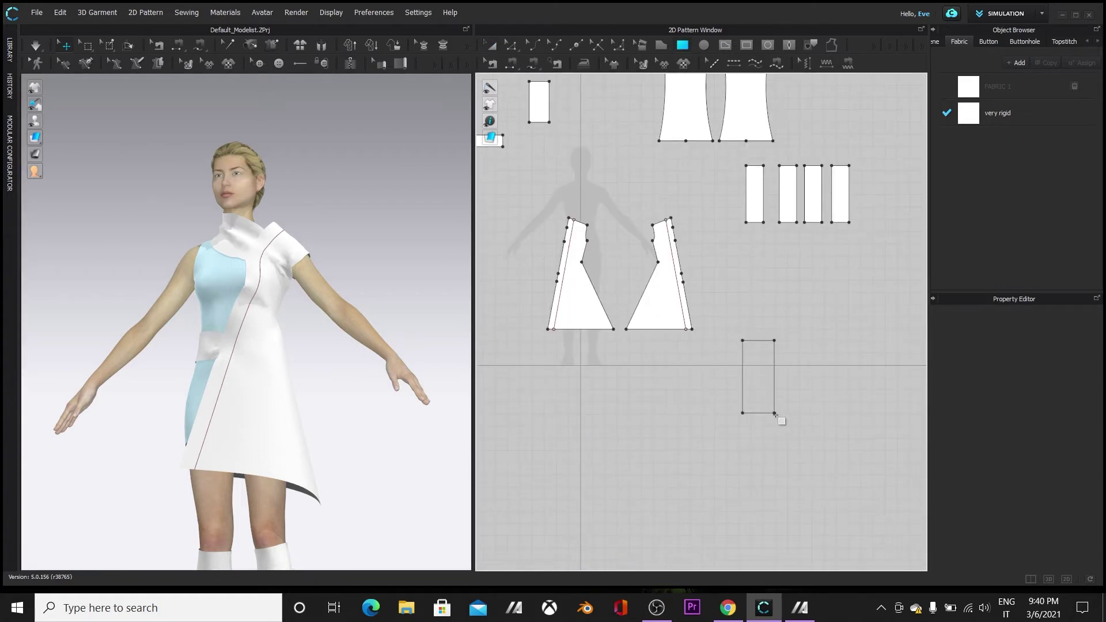
pyautogui.moveTo(812, 432); pyautogui.dragTo(813, 434)
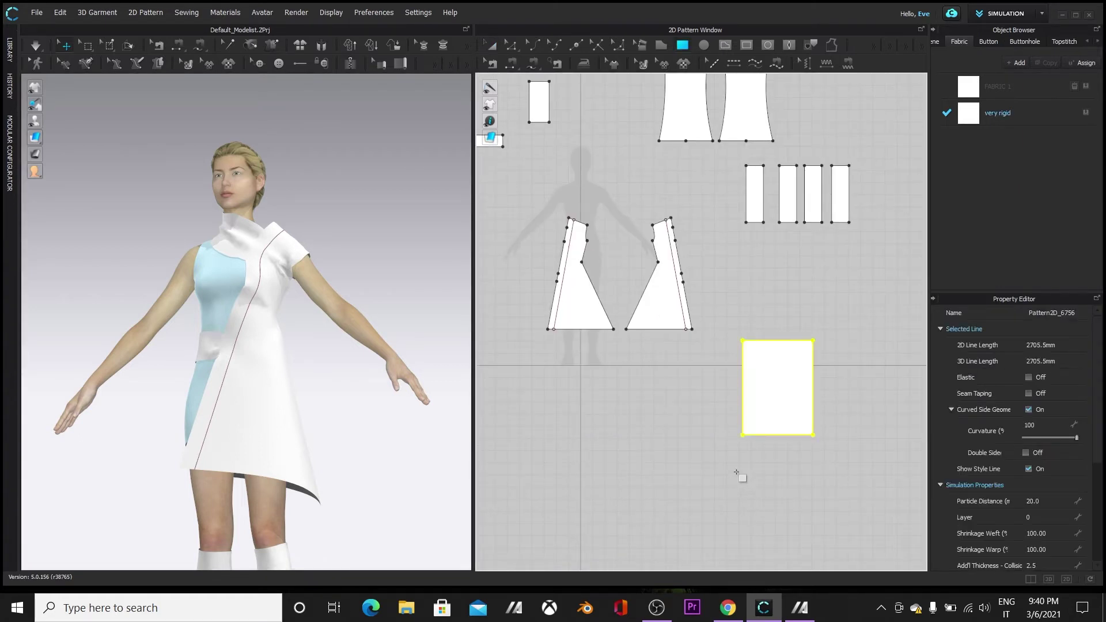
pyautogui.click(492, 46)
# - Paste a copy of the large rectangle beside it in 2D and move the original beside the avatar's left arm in 3D
pyautogui.rightClick(802, 381)
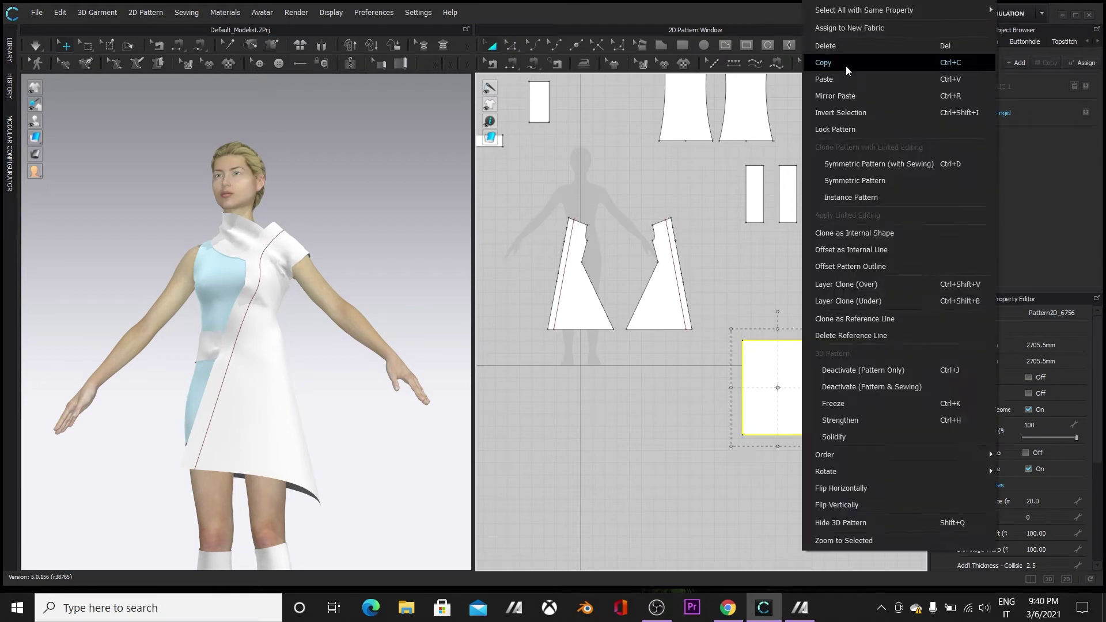
pyautogui.click(846, 66)
pyautogui.rightClick(772, 380)
pyautogui.click(806, 78)
pyautogui.click(881, 388)
pyautogui.scroll(-4, 420, 414)
pyautogui.moveTo(420, 414); pyautogui.dragTo(313, 282)
pyautogui.scroll(3, 369, 282)
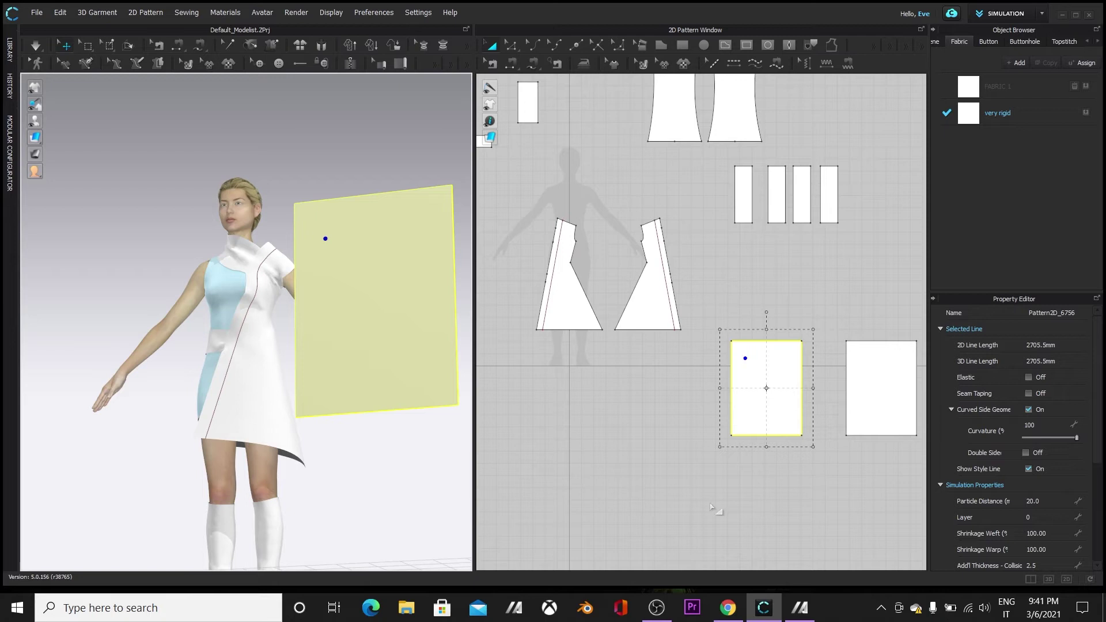
# - Shrink both large rectangles together to nearly square pieces about 1804 mm in perimeter
pyautogui.scroll(-3, 709, 433)
pyautogui.keyDown('shift'); pyautogui.click(805, 387); pyautogui.keyUp('shift')
pyautogui.scroll(4, 778, 369)
pyautogui.moveTo(789, 373); pyautogui.dragTo(789, 387)
pyautogui.moveTo(789, 502); pyautogui.dragTo(789, 495)
pyautogui.moveTo(673, 441); pyautogui.dragTo(729, 441)
pyautogui.moveTo(816, 481); pyautogui.dragTo(816, 476)
# - Rotate the square sleeve pieces toward a diamond orientation in 3D and move them closer to the avatar's left arm
pyautogui.click(395, 295)
pyautogui.moveTo(431, 246); pyautogui.dragTo(395, 236)
pyautogui.click(342, 297)
pyautogui.moveTo(309, 275); pyautogui.dragTo(311, 308)
pyautogui.scroll(-4, 459, 459)
pyautogui.moveTo(437, 276); pyautogui.dragTo(307, 293)
pyautogui.rightClick(307, 293)
pyautogui.click(316, 291)
pyautogui.moveTo(317, 282); pyautogui.dragTo(290, 414, button='middle')
# - Position the copied square as a diamond behind the avatar's left arm in 3D
pyautogui.moveTo(292, 478); pyautogui.dragTo(242, 505, button='right')
pyautogui.click(335, 472)
pyautogui.moveTo(254, 509); pyautogui.dragTo(207, 380, button='middle')
pyautogui.moveTo(207, 380); pyautogui.dragTo(276, 374, button='right')
pyautogui.moveTo(338, 344); pyautogui.dragTo(308, 287)
pyautogui.moveTo(341, 449); pyautogui.dragTo(271, 446, button='right')
pyautogui.moveTo(321, 280); pyautogui.dragTo(339, 296)
pyautogui.click(276, 447)
pyautogui.moveTo(277, 447)
pyautogui.mouseDown(button='right')
pyautogui.moveTo(330, 447)
pyautogui.moveTo(259, 447)
pyautogui.mouseUp(button='right')
pyautogui.moveTo(397, 311); pyautogui.dragTo(249, 375, button='middle')
pyautogui.moveTo(270, 363); pyautogui.dragTo(249, 361)
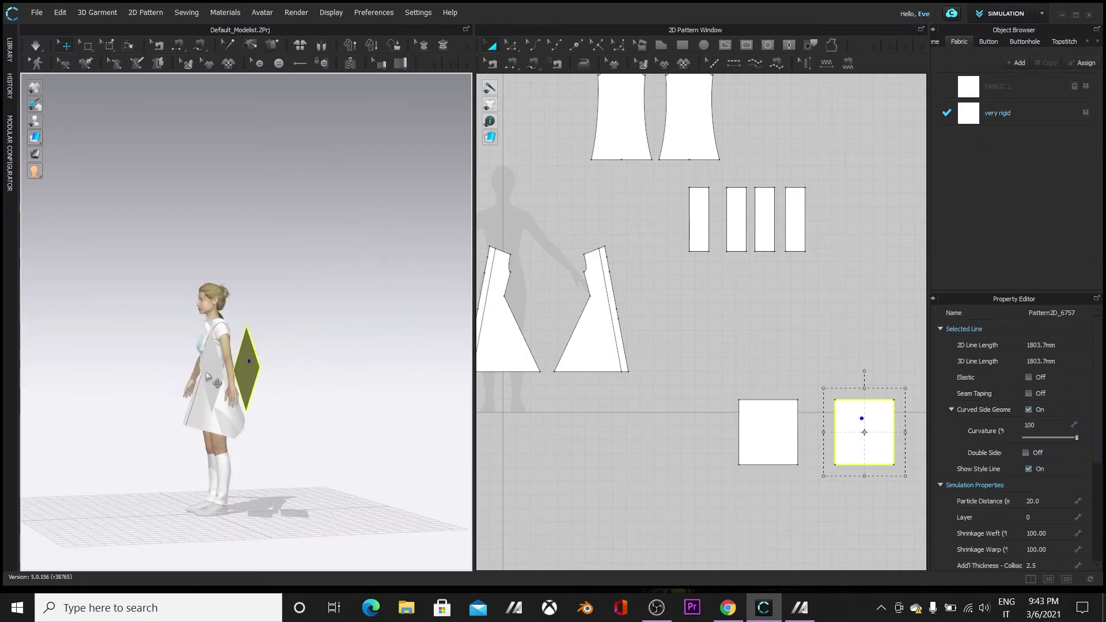
# - Adjust both diamond-shaped squares in 3D so they enclose the avatar's left arm from front and back
pyautogui.click(216, 383)
pyautogui.moveTo(216, 383); pyautogui.dragTo(314, 497, button='right')
pyautogui.moveTo(274, 494); pyautogui.dragTo(340, 452, button='middle')
pyautogui.click(306, 469)
pyautogui.moveTo(306, 469); pyautogui.dragTo(369, 464, button='right')
pyautogui.moveTo(365, 311); pyautogui.dragTo(325, 334)
pyautogui.moveTo(391, 325); pyautogui.dragTo(346, 297)
pyautogui.moveTo(380, 492); pyautogui.dragTo(311, 490, button='right')
pyautogui.click(372, 332)
# - Sew the front and back armhole curves to the upper inner edges of the matching front and back squares
pyautogui.scroll(3, 372, 323)
pyautogui.moveTo(373, 305); pyautogui.dragTo(156, 377, button='middle')
pyautogui.moveTo(155, 377); pyautogui.dragTo(221, 306, button='right')
pyautogui.click(510, 64)
pyautogui.click(226, 342)
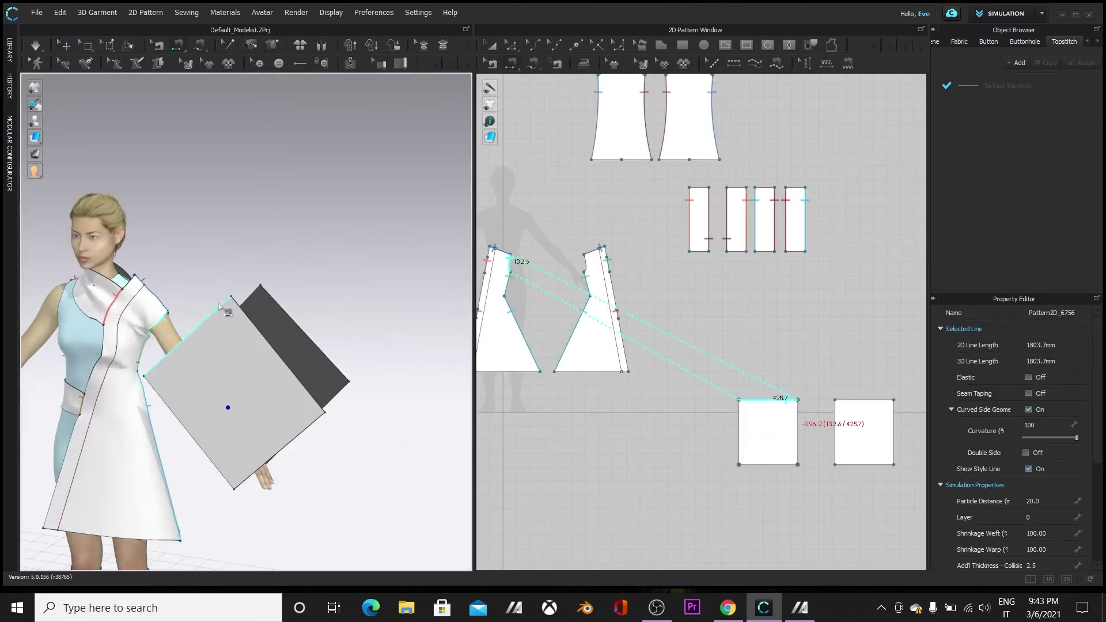
pyautogui.click(222, 306)
pyautogui.moveTo(353, 324); pyautogui.dragTo(379, 375, button='right')
pyautogui.click(327, 331)
pyautogui.click(315, 363)
# - Sew the two squares together along their upper outer and lower inner edges, leaving the hand opening unsewn
pyautogui.click(240, 369)
pyautogui.click(301, 378)
pyautogui.moveTo(101, 454); pyautogui.dragTo(133, 400, button='right')
pyautogui.click(138, 397)
pyautogui.click(151, 375)
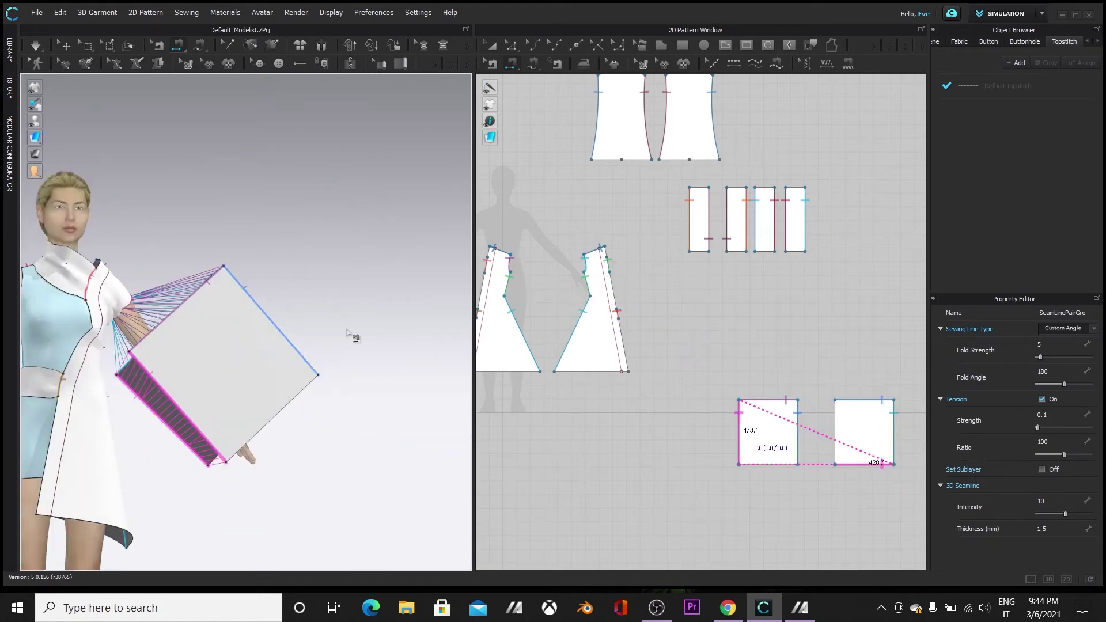
# - Select the back square and simulate the garment to drape the sewn squares as a sleeve on the left arm
pyautogui.press('q')
pyautogui.click(225, 363)
pyautogui.moveTo(224, 363); pyautogui.dragTo(173, 483, button='right')
pyautogui.click(237, 398)
pyautogui.scroll(-2, 723, 467)
pyautogui.moveTo(443, 403); pyautogui.dragTo(326, 440, button='right')
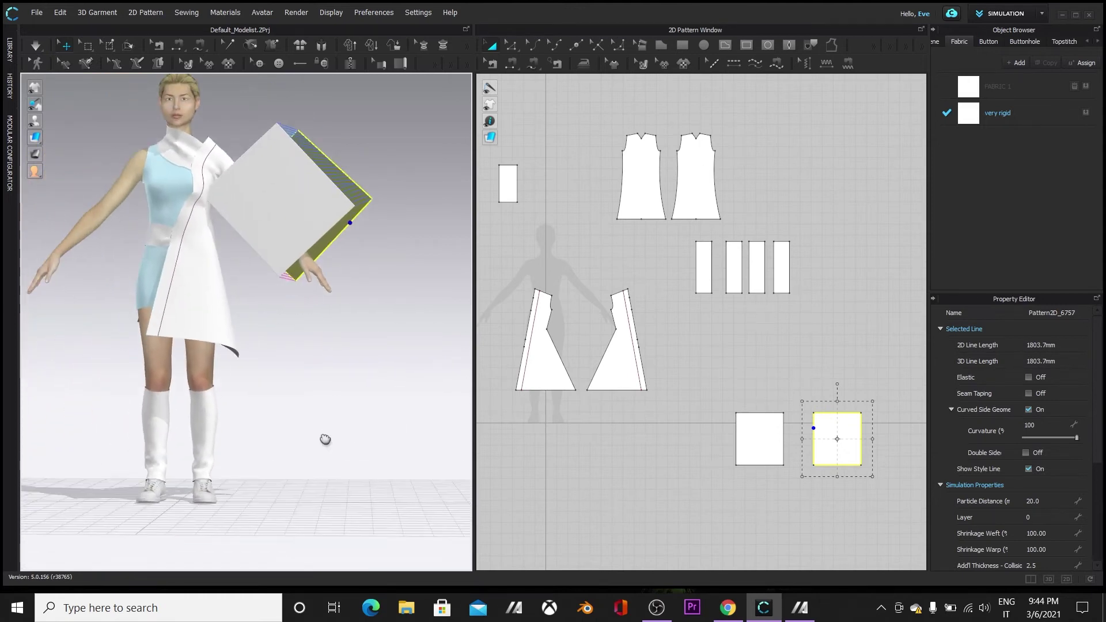
pyautogui.click(36, 46)
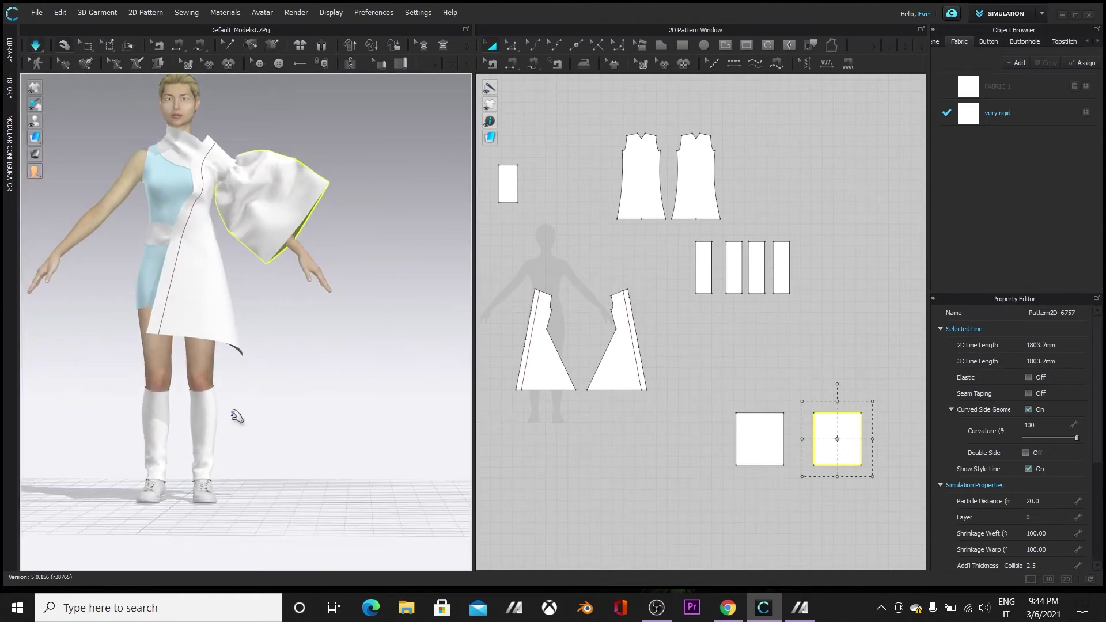
# - Add a new fabric, apply it to both sleeve squares, and stop the simulation once the sleeve has draped
pyautogui.click(1017, 63)
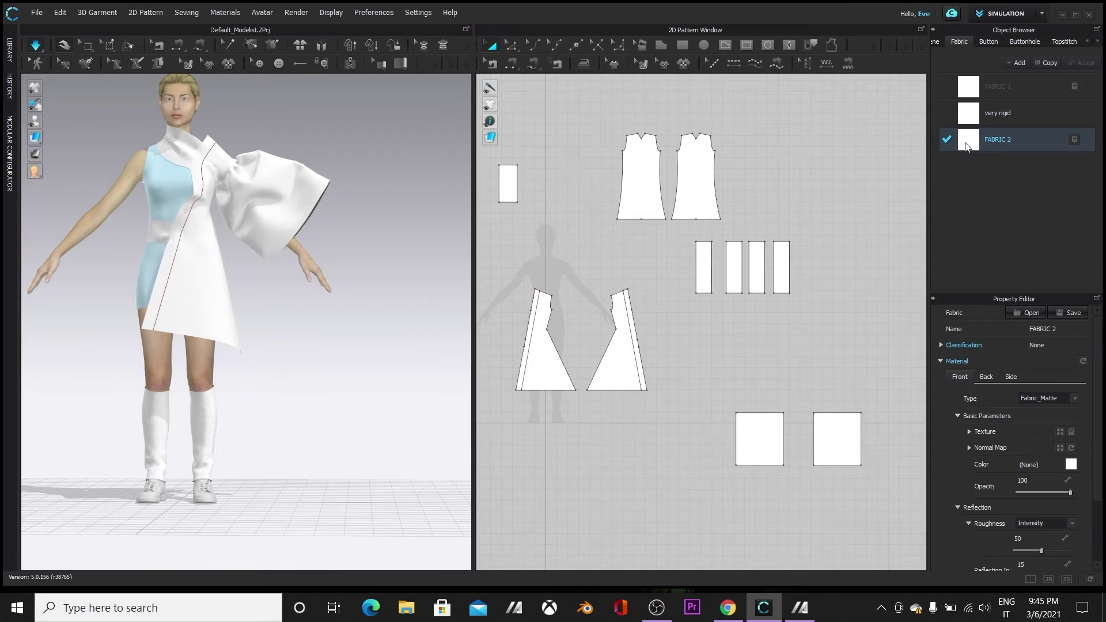
pyautogui.click(832, 436)
pyautogui.click(760, 440)
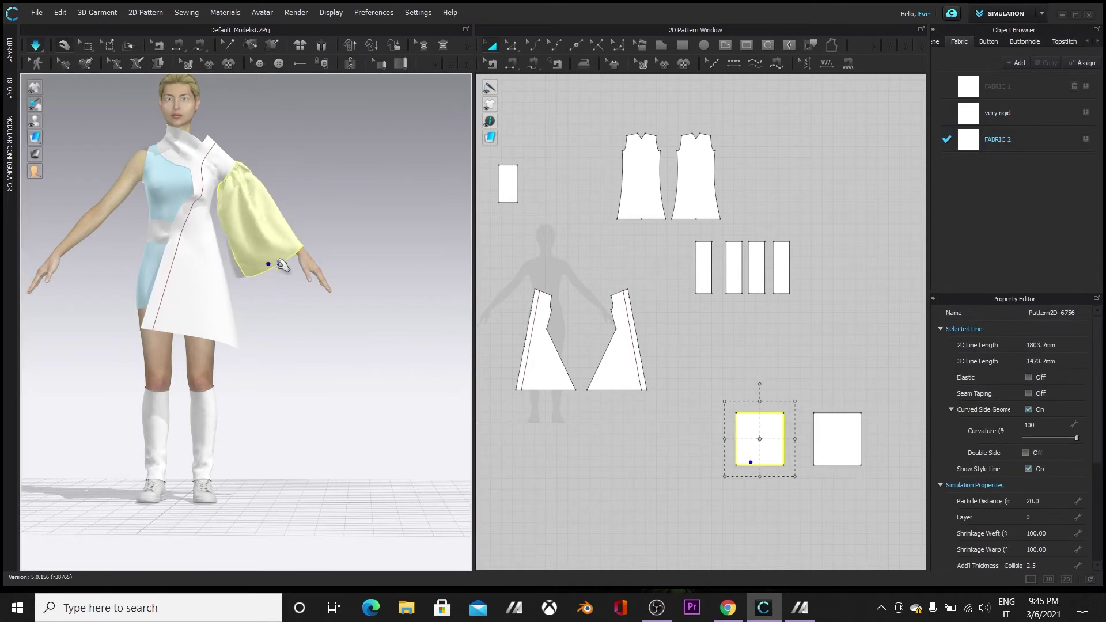
pyautogui.scroll(3, 346, 461)
pyautogui.press('space')
pyautogui.moveTo(375, 208); pyautogui.dragTo(434, 282, button='right')
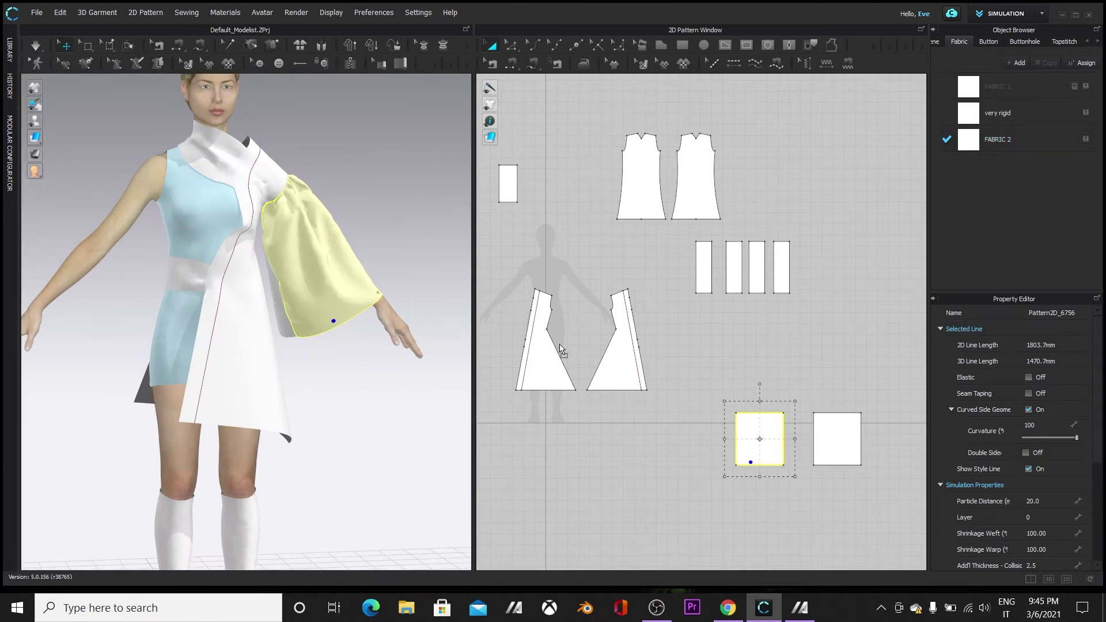
# - Select the front and back flared panels, simulate the garment to settle its drape on the avatar, and stop the simulation
pyautogui.click(537, 358)
pyautogui.click(625, 355)
pyautogui.press('space')
pyautogui.moveTo(336, 417); pyautogui.dragTo(113, 435, button='right')
pyautogui.click(113, 435)
pyautogui.click(279, 296)
pyautogui.moveTo(79, 456); pyautogui.dragTo(208, 457, button='right')
pyautogui.click(180, 436)
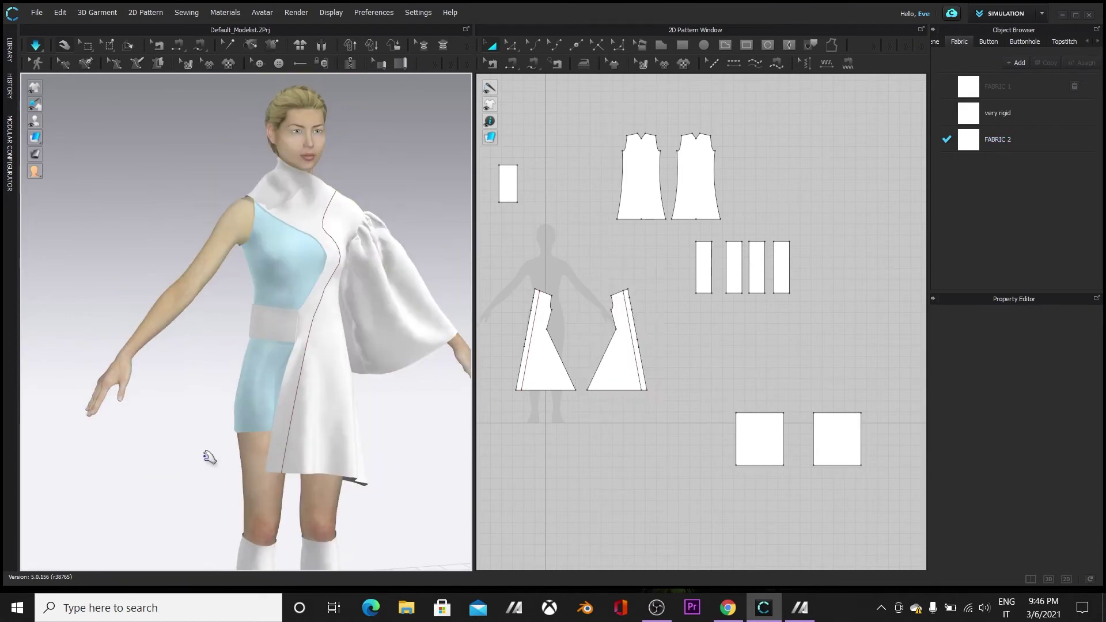
pyautogui.click(35, 45)
pyautogui.moveTo(177, 325); pyautogui.dragTo(236, 345, button='right')
pyautogui.click(274, 230)
pyautogui.click(161, 252)
# - Draw a horizontal internal line across the middle of the collar rectangle, from one side edge to the other
pyautogui.scroll(-4, 530, 236)
pyautogui.moveTo(530, 236); pyautogui.dragTo(654, 293, button='middle')
pyautogui.click(725, 45)
pyautogui.scroll(-2, 653, 211)
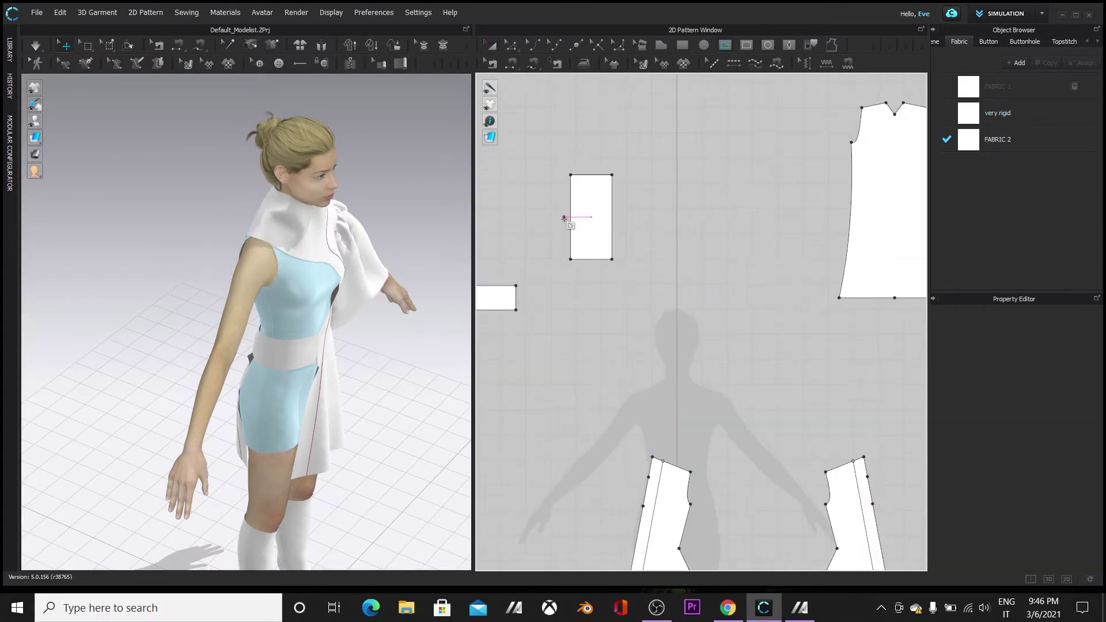
pyautogui.scroll(3, 571, 215)
pyautogui.click(663, 217)
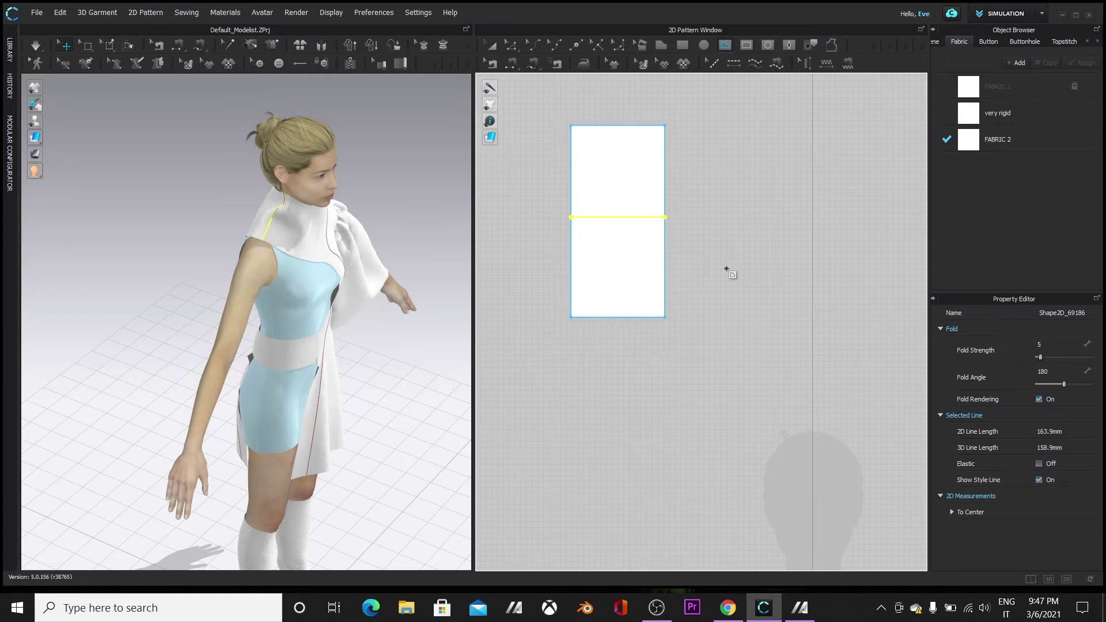
# - Turn on elastic for the collar's internal line with strength 92.3 and ratio 154, and simulate the collar to try it
pyautogui.click(1038, 464)
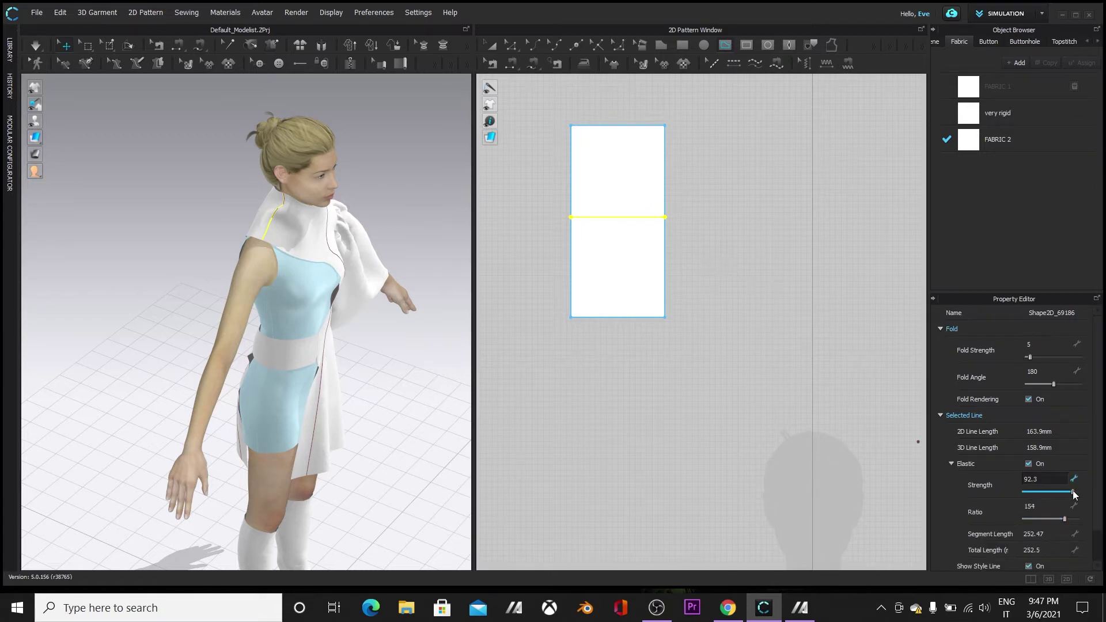
pyautogui.click(269, 249)
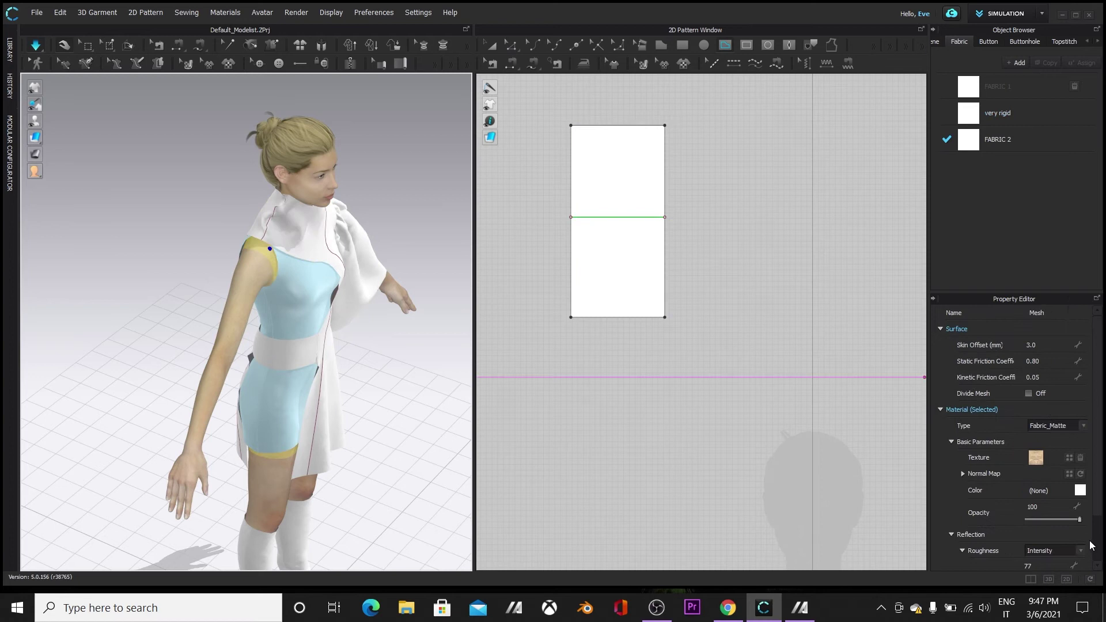
pyautogui.click(609, 217)
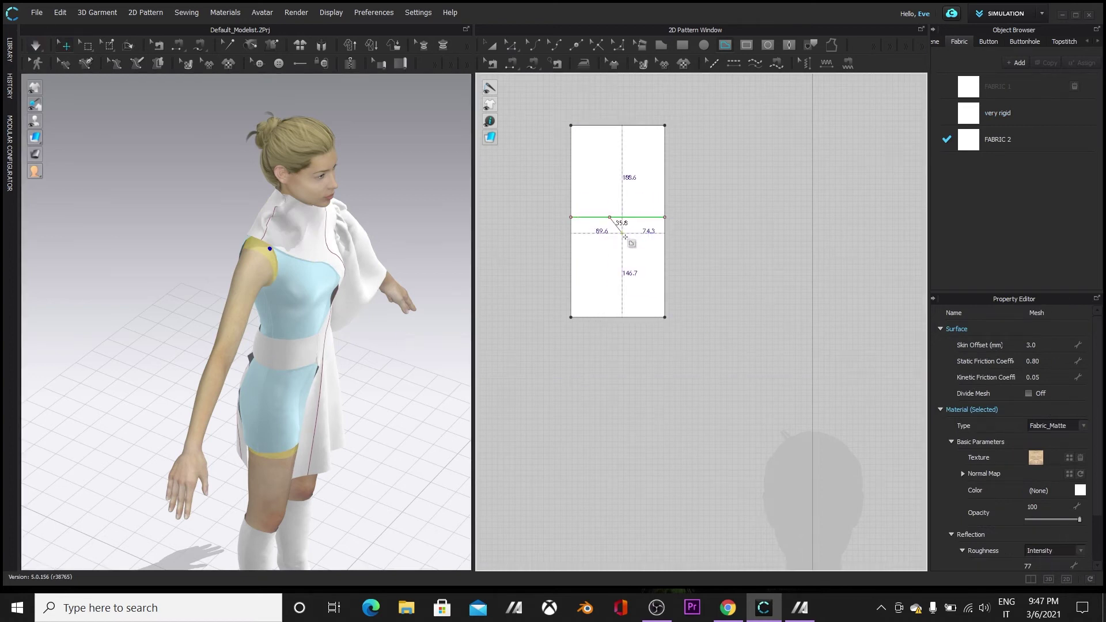
pyautogui.moveTo(72, 455); pyautogui.dragTo(765, 190, button='right')
pyautogui.press('space')
pyautogui.moveTo(288, 220); pyautogui.dragTo(281, 235)
pyautogui.moveTo(291, 227); pyautogui.dragTo(414, 260, button='right')
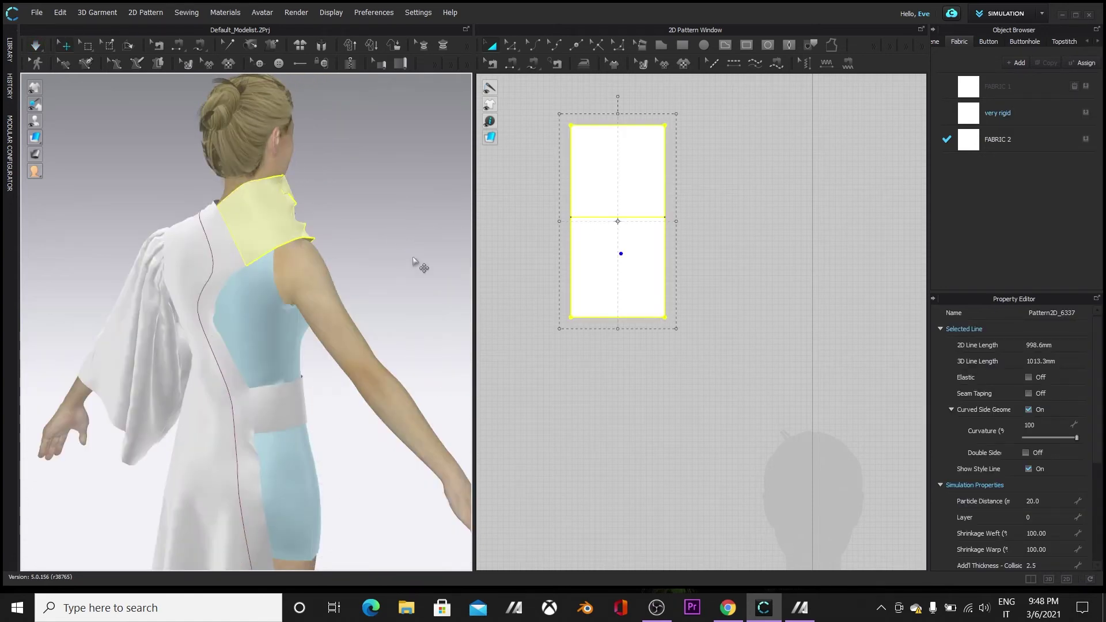
# - Try to move the endpoints of the collar's internal line inward, and delete the internal line
pyautogui.scroll(2, 507, 248)
pyautogui.press('z')
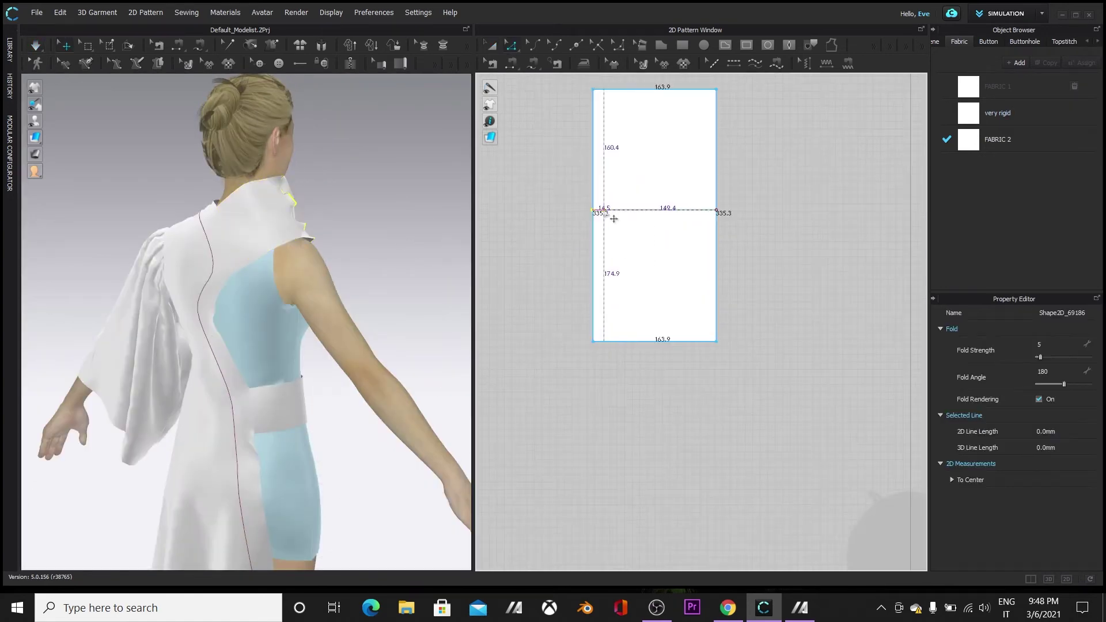
pyautogui.click(594, 212)
pyautogui.moveTo(716, 211); pyautogui.dragTo(673, 211)
pyautogui.click(562, 321)
pyautogui.rightClick(642, 210)
pyautogui.click(704, 223)
# - Split both long side edges of the collar rectangle at their midpoints
pyautogui.press('x')
pyautogui.rightClick(593, 215)
pyautogui.click(486, 316)
pyautogui.press('Return')
pyautogui.rightClick(716, 216)
pyautogui.press('Return')
# - Move the midpoints of the collar's two side edges inward to give the piece an hourglass shape
pyautogui.click(512, 44)
pyautogui.moveTo(592, 215); pyautogui.dragTo(622, 215)
pyautogui.moveTo(716, 215); pyautogui.dragTo(682, 215)
pyautogui.moveTo(421, 268); pyautogui.dragTo(359, 259, button='right')
pyautogui.moveTo(622, 216); pyautogui.dragTo(675, 215)
# - Examine the reshaped collar and the whole outfit on the avatar from several angles and distances
pyautogui.click(72, 364)
pyautogui.moveTo(435, 432); pyautogui.dragTo(291, 426, button='right')
pyautogui.moveTo(101, 521); pyautogui.dragTo(84, 482, button='middle')
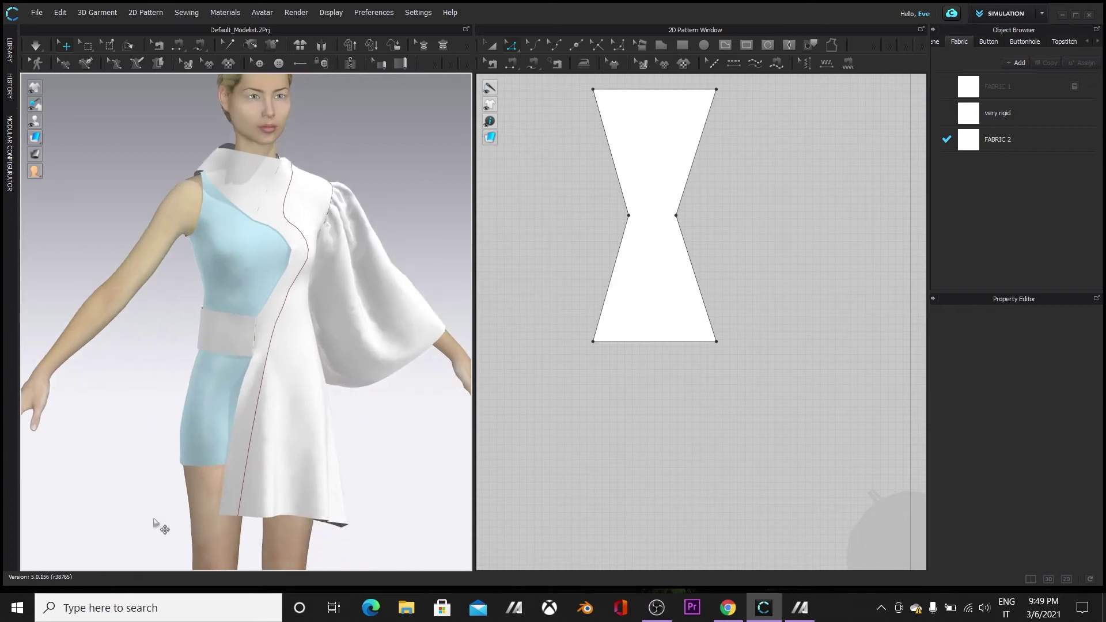
pyautogui.moveTo(154, 522); pyautogui.dragTo(214, 512, button='right')
pyautogui.scroll(3, 390, 492)
pyautogui.moveTo(390, 491); pyautogui.dragTo(364, 440, button='middle')
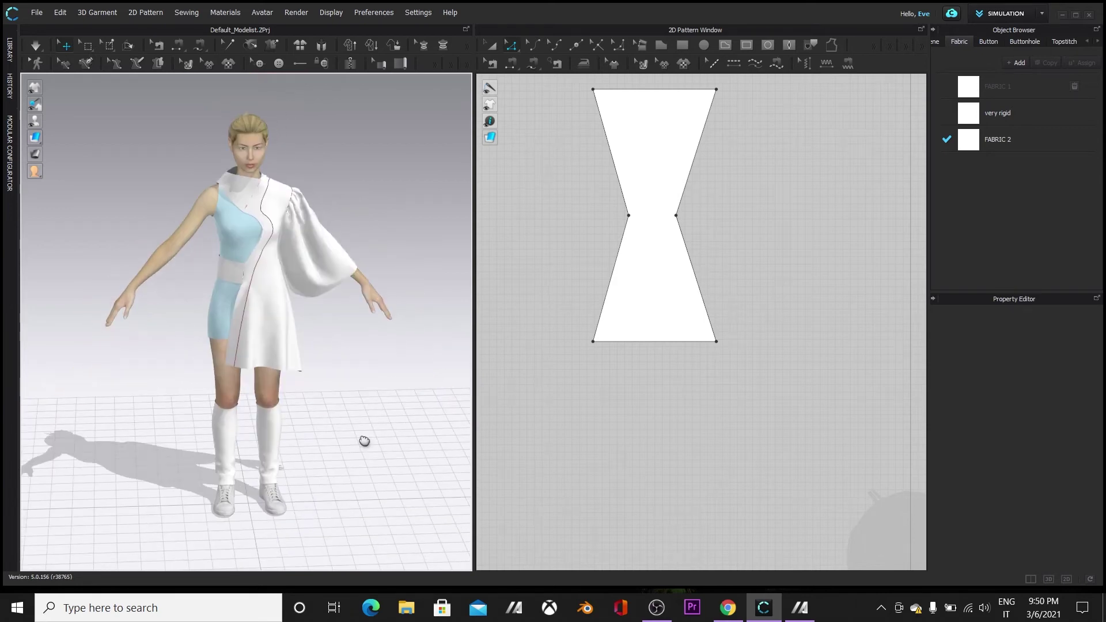
pyautogui.moveTo(330, 420); pyautogui.dragTo(235, 458, button='right')
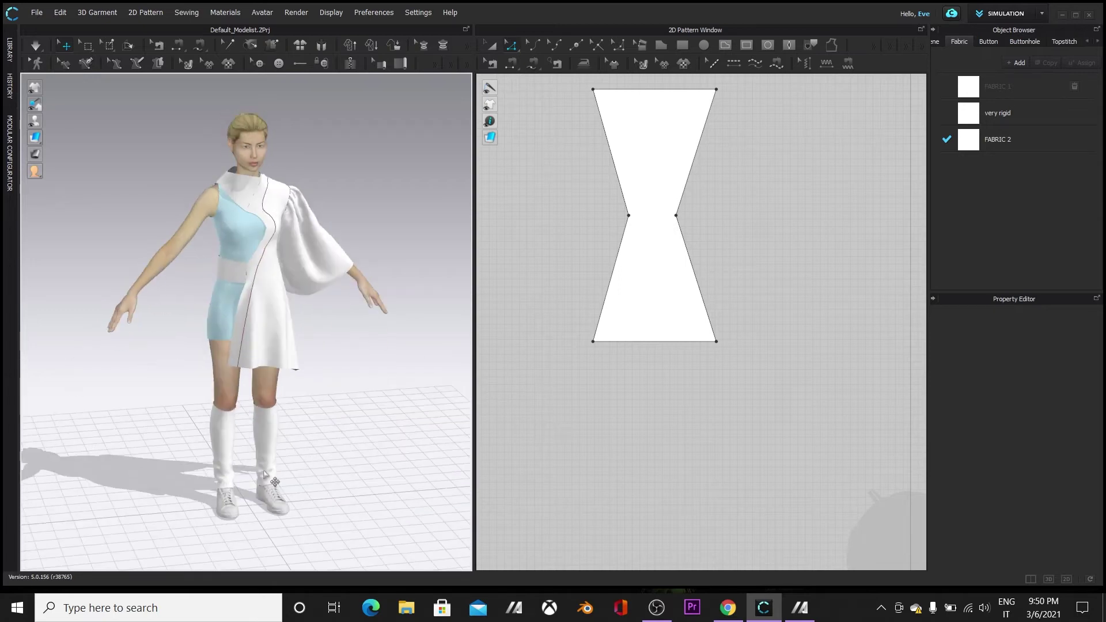
pyautogui.moveTo(294, 489); pyautogui.dragTo(332, 489, button='right')
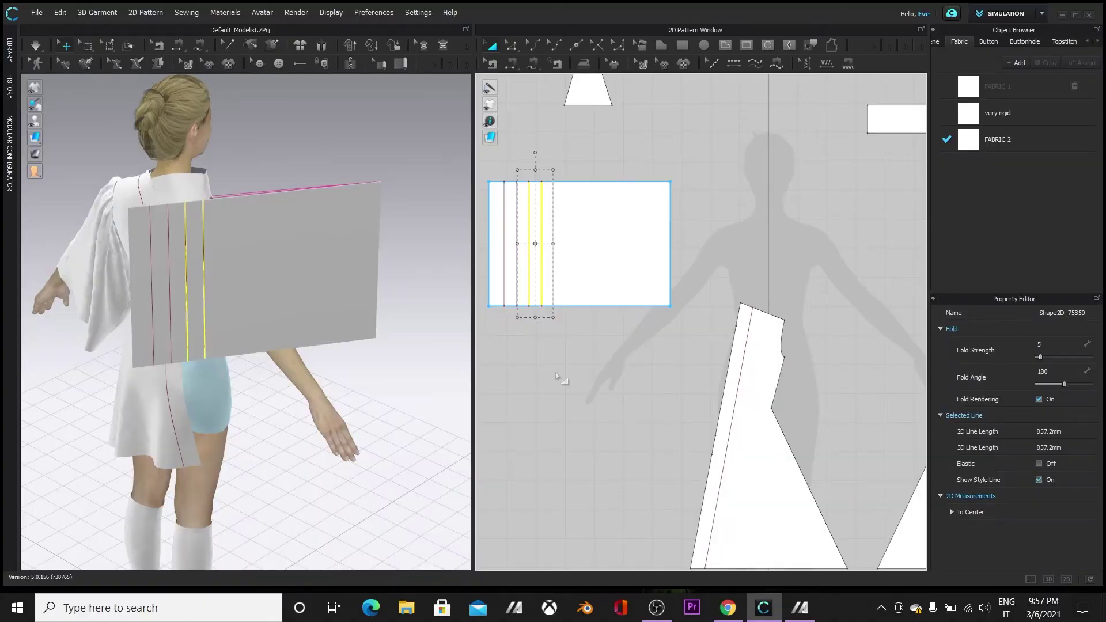
# - Copy the four vertical internal lines of the wide back rectangle and paste them beside the originals at the same spacing
pyautogui.click(555, 376)
pyautogui.click(504, 245)
pyautogui.keyDown('shift'); pyautogui.click(517, 250); pyautogui.keyUp('shift')
pyautogui.keyDown('shift'); pyautogui.click(529, 251); pyautogui.keyUp('shift')
pyautogui.keyDown('shift'); pyautogui.click(541, 251); pyautogui.keyUp('shift')
pyautogui.rightClick(542, 251)
pyautogui.click(567, 45)
pyautogui.rightClick(553, 238)
pyautogui.click(581, 286)
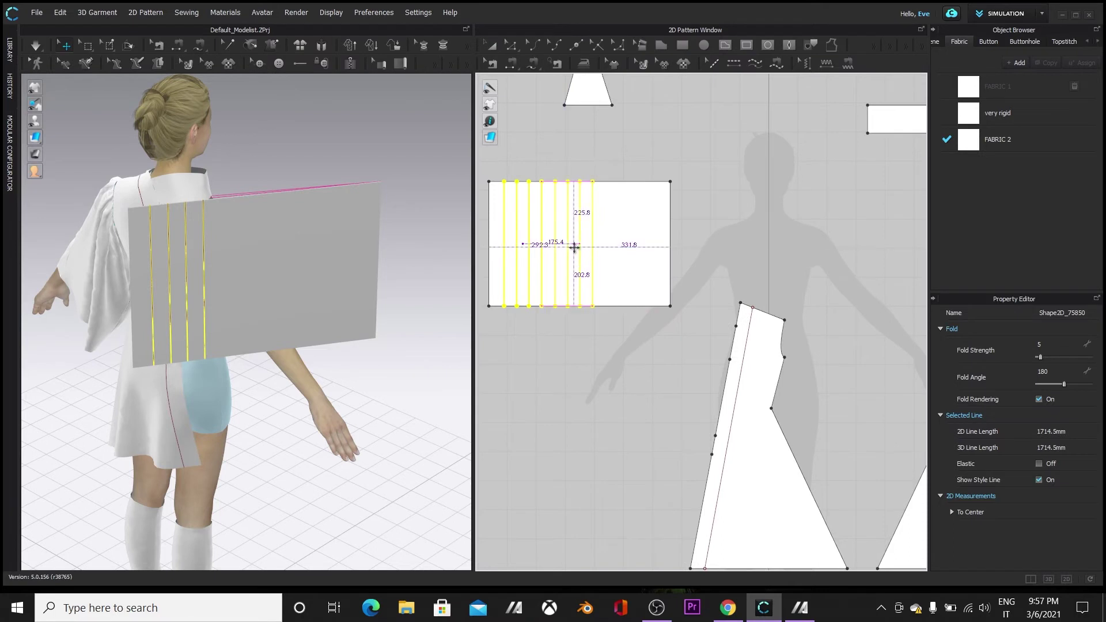
pyautogui.click(574, 248)
# - Paste another four vertical lines and one single line to fill the rest of the wide rectangle at even spacing
pyautogui.rightClick(578, 249)
pyautogui.click(630, 45)
pyautogui.rightClick(561, 246)
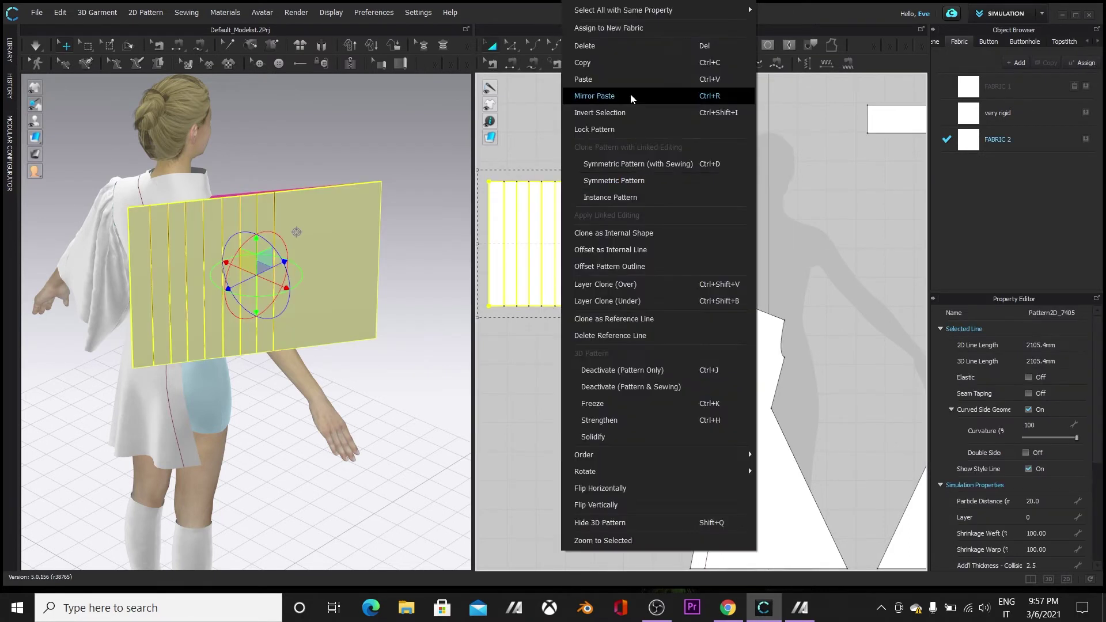
pyautogui.click(628, 79)
pyautogui.click(625, 244)
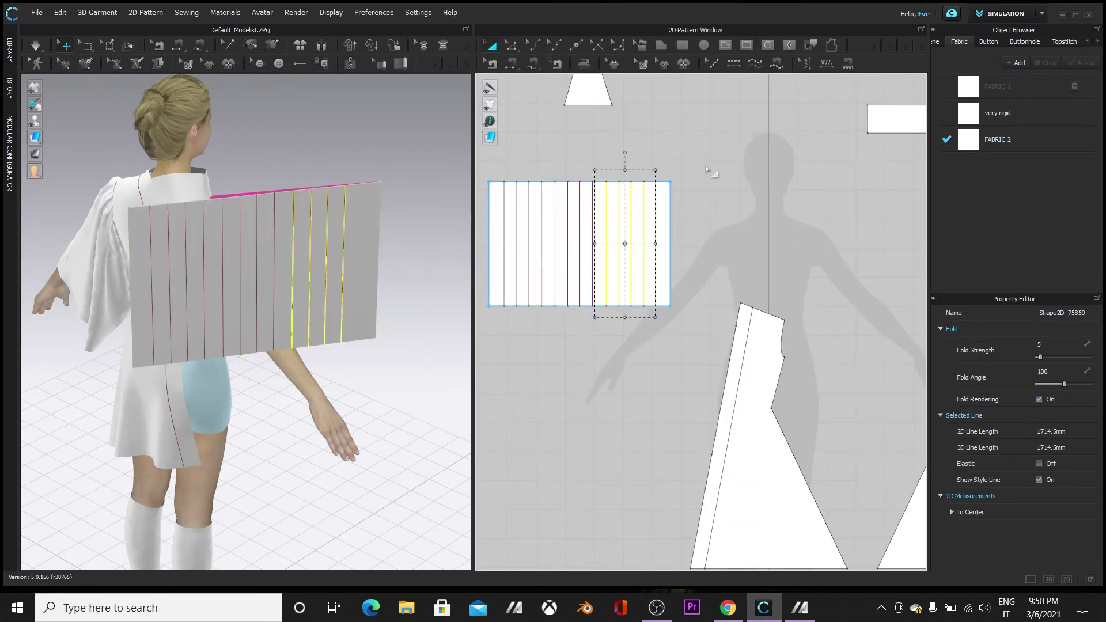
pyautogui.rightClick(644, 267)
pyautogui.click(706, 296)
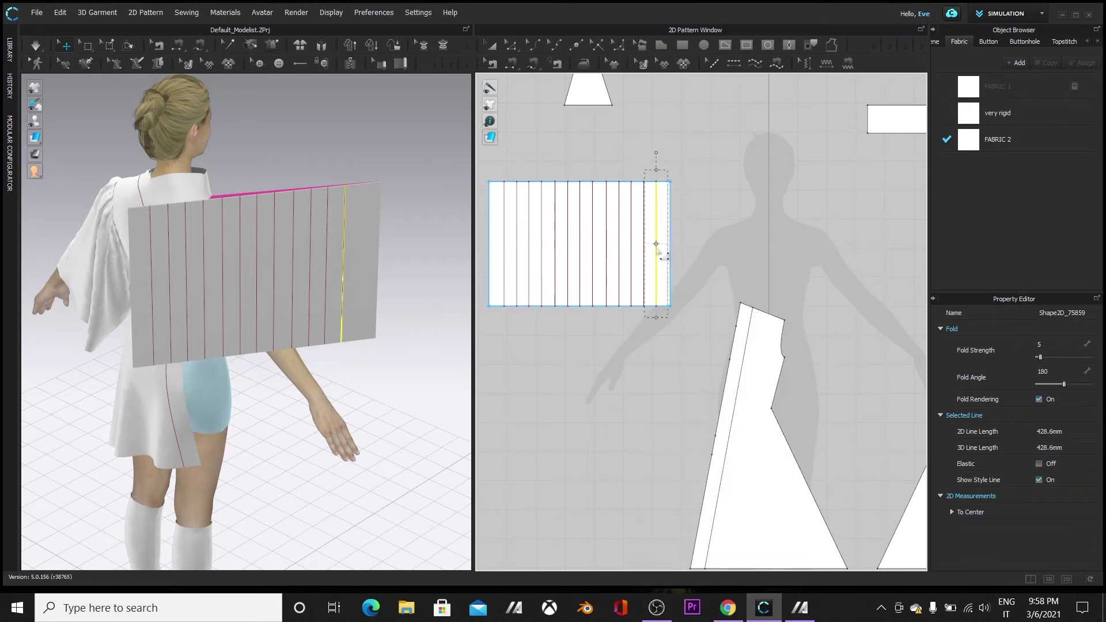
# - Select all the vertical internal lines and cut the wide rectangle along them into separate strips
pyautogui.click(509, 268)
pyautogui.click(565, 370)
pyautogui.click(503, 266)
pyautogui.keyDown('shift'); pyautogui.click(517, 269); pyautogui.keyUp('shift')
pyautogui.keyDown('shift'); pyautogui.click(529, 274); pyautogui.keyUp('shift')
pyautogui.keyDown('shift'); pyautogui.moveTo(547, 280); pyautogui.dragTo(592, 276); pyautogui.keyUp('shift')
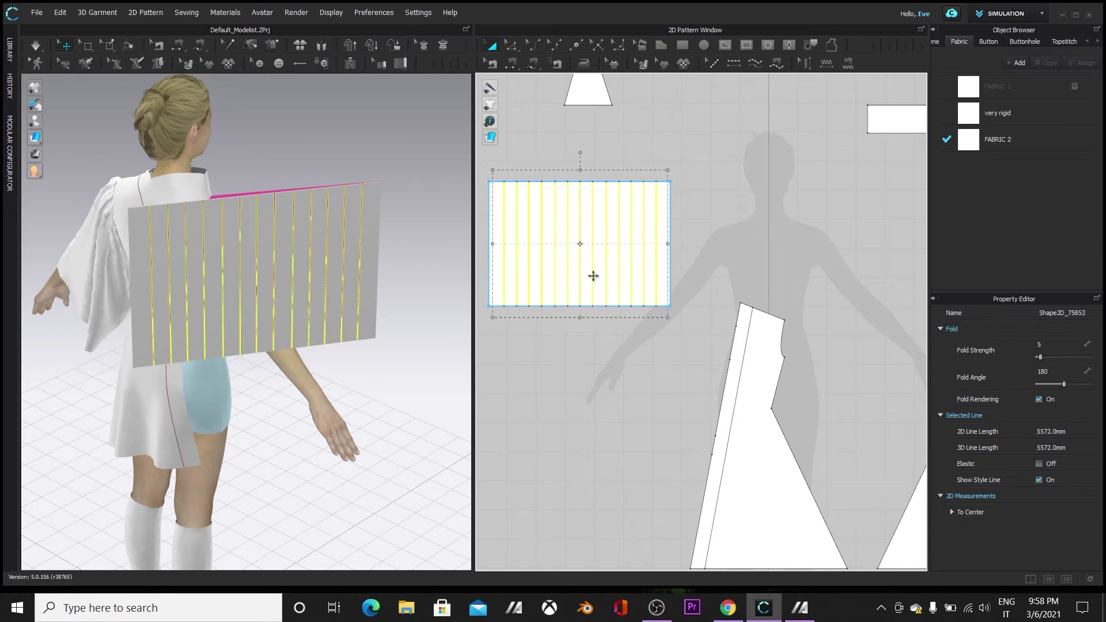
pyautogui.click(584, 350)
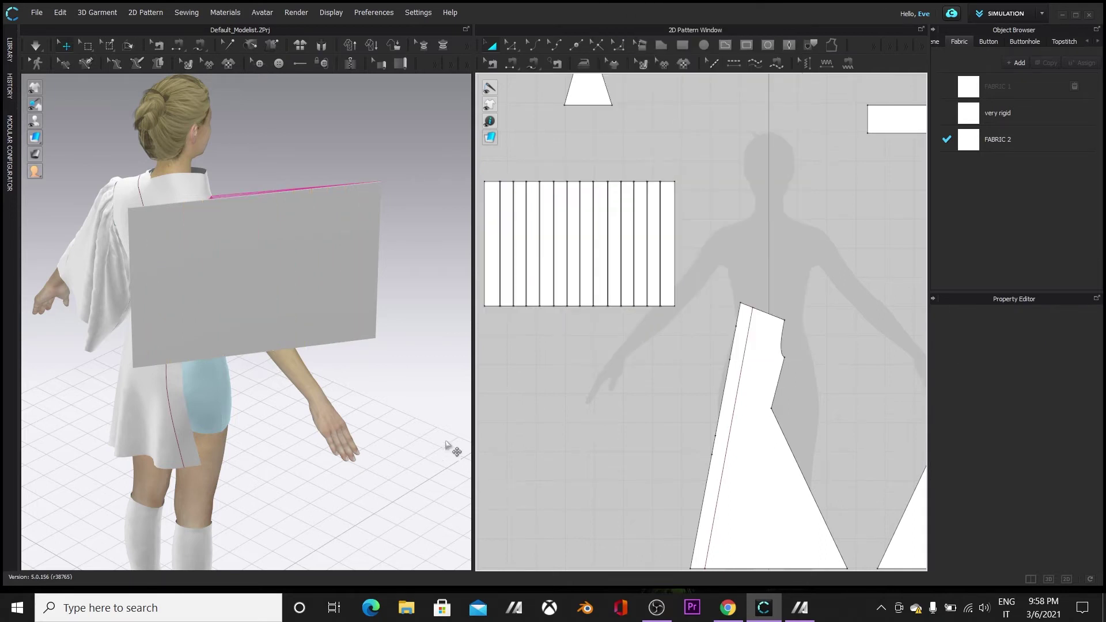
# - Simulate the garment with an enlarged 3D view so the strips hang from the bare shoulder, and check them from front and side
pyautogui.moveTo(472, 382); pyautogui.dragTo(644, 382)
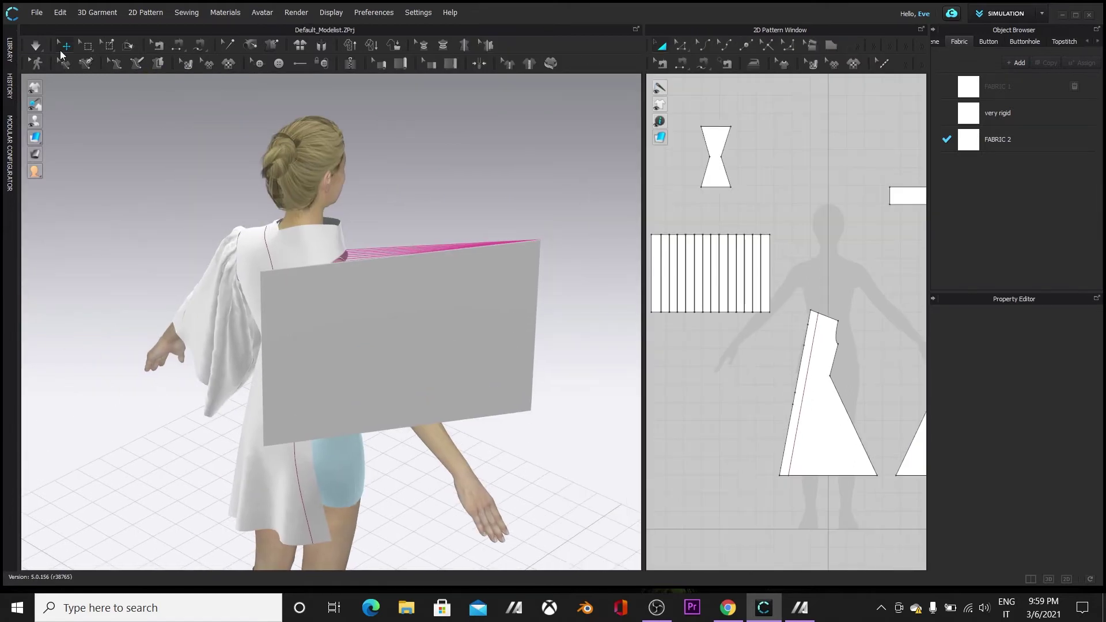
pyautogui.press('space')
pyautogui.moveTo(556, 442); pyautogui.dragTo(428, 477, button='right')
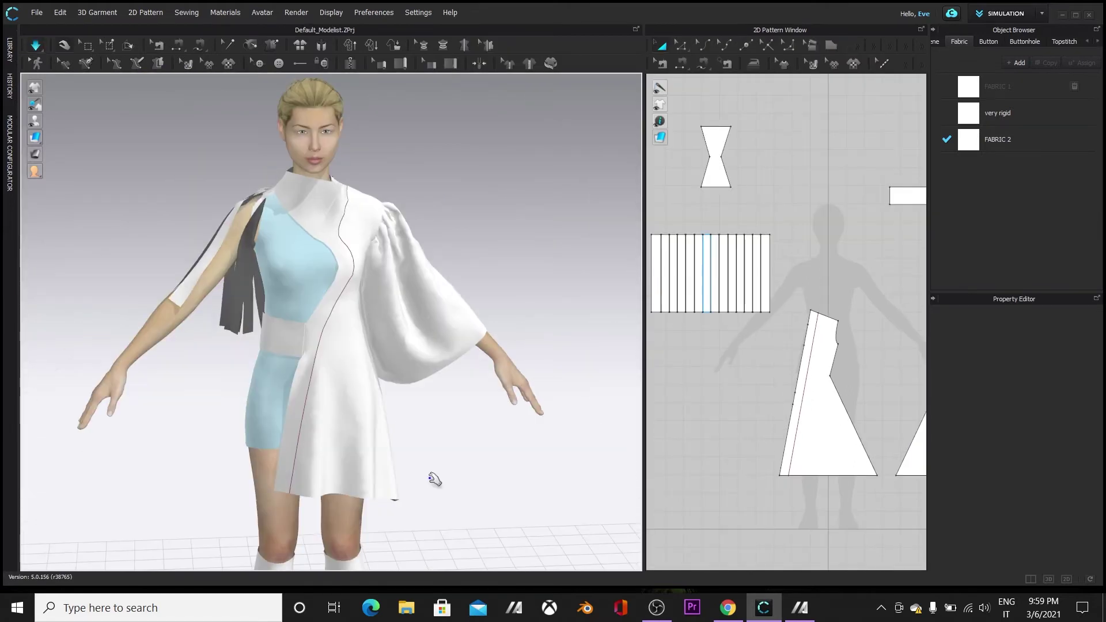
pyautogui.moveTo(205, 486); pyautogui.dragTo(521, 438, button='right')
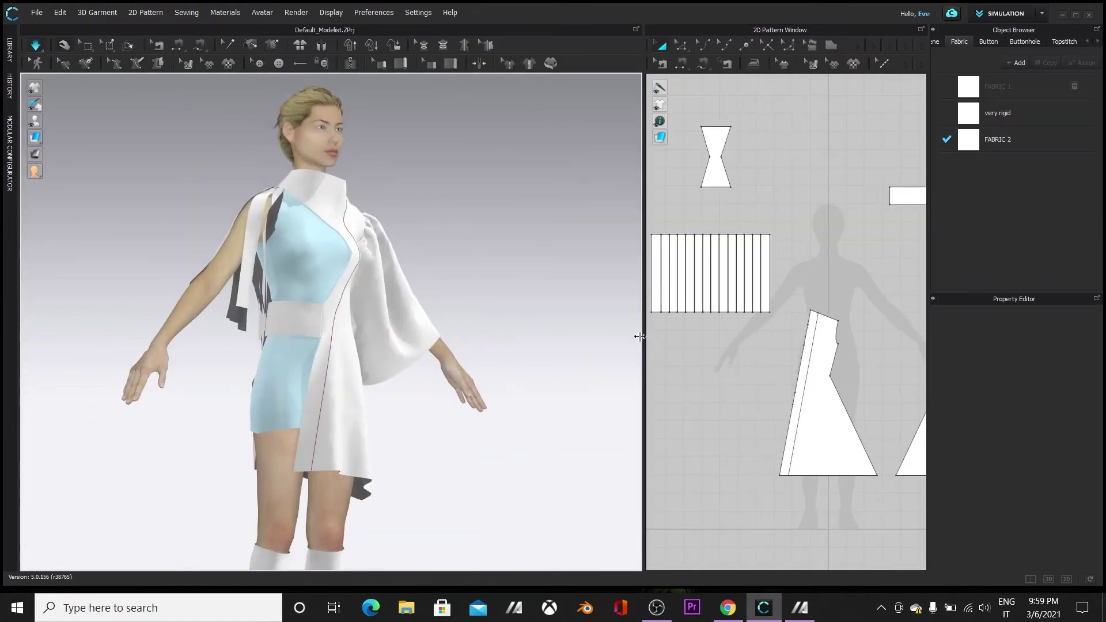
pyautogui.moveTo(644, 346); pyautogui.dragTo(594, 348)
# - Move the front flared panel away from the strips in the 2D layout, and stretch all the strips downward to about knee length
pyautogui.click(825, 425)
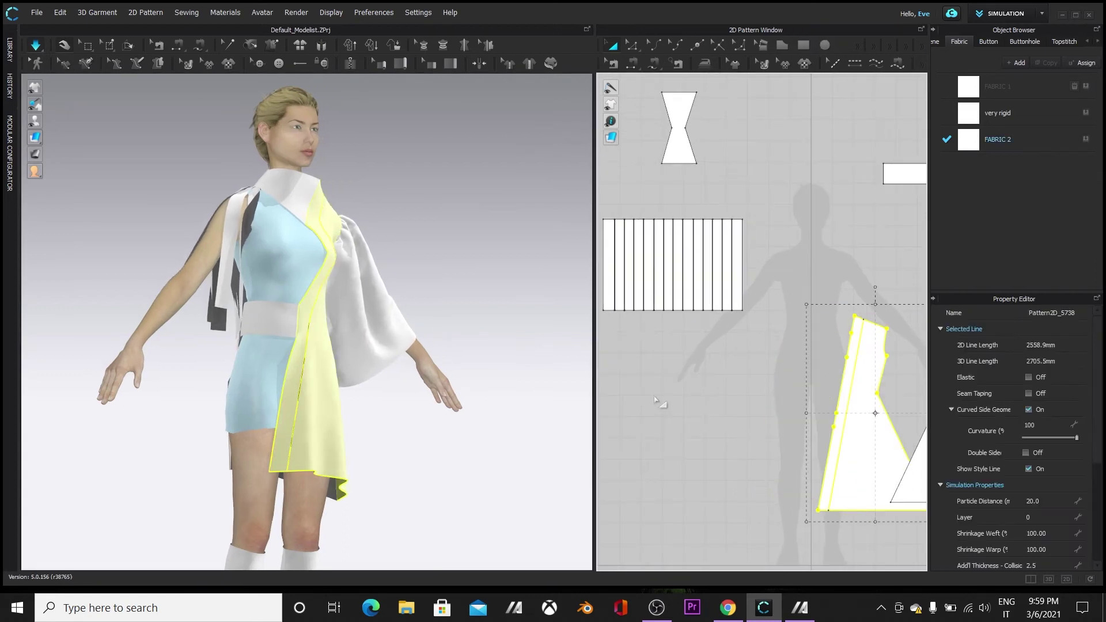
pyautogui.scroll(-2, 747, 413)
pyautogui.moveTo(746, 413); pyautogui.dragTo(784, 361, button='middle')
pyautogui.moveTo(651, 179); pyautogui.dragTo(822, 315)
pyautogui.moveTo(724, 291); pyautogui.dragTo(725, 393)
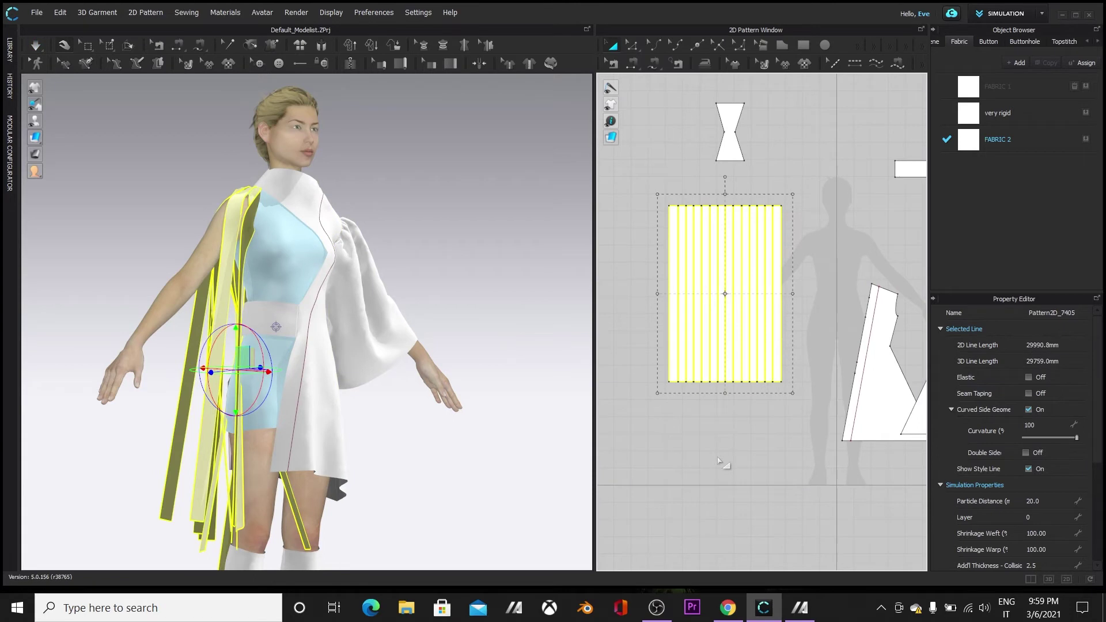
pyautogui.scroll(-3, 561, 420)
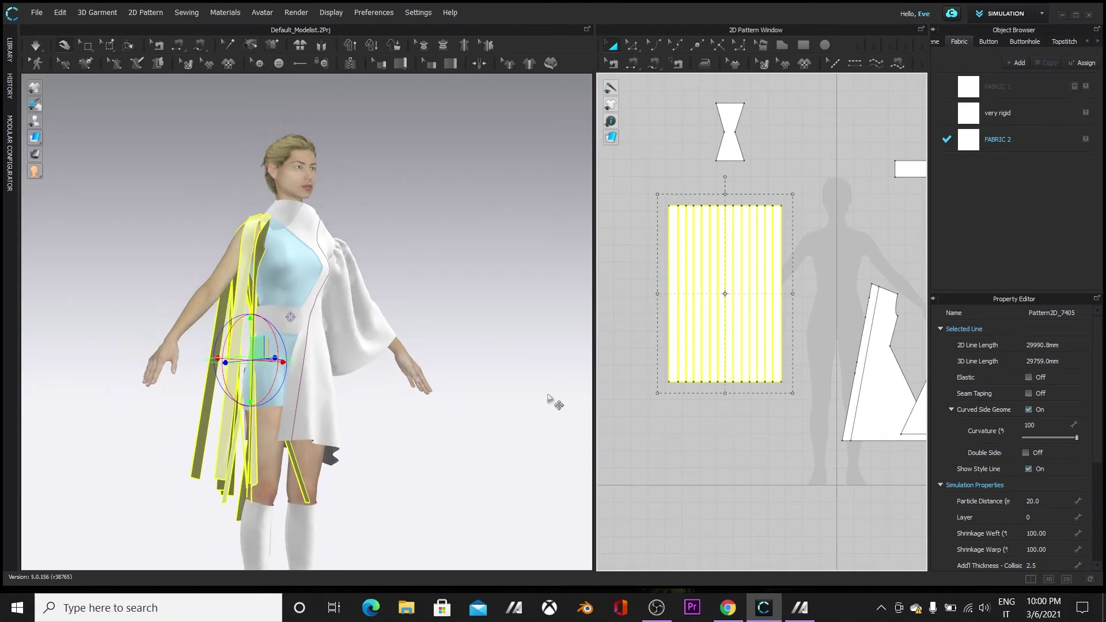
# - Select all the strips again and stretch them further downward until they reach the avatar's ankles, with the simulation settled
pyautogui.click(552, 403)
pyautogui.moveTo(552, 403); pyautogui.dragTo(491, 501, button='right')
pyautogui.moveTo(636, 175); pyautogui.dragTo(805, 354)
pyautogui.moveTo(725, 394); pyautogui.dragTo(727, 460)
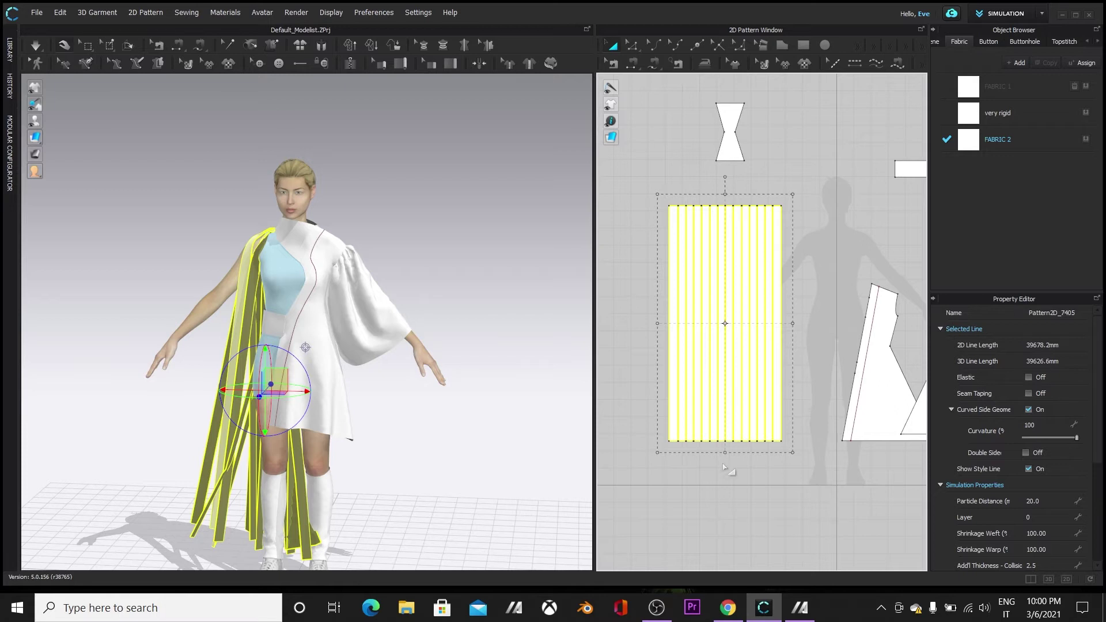
pyautogui.click(101, 379)
pyautogui.moveTo(101, 379); pyautogui.dragTo(184, 464, button='right')
pyautogui.scroll(3, 513, 388)
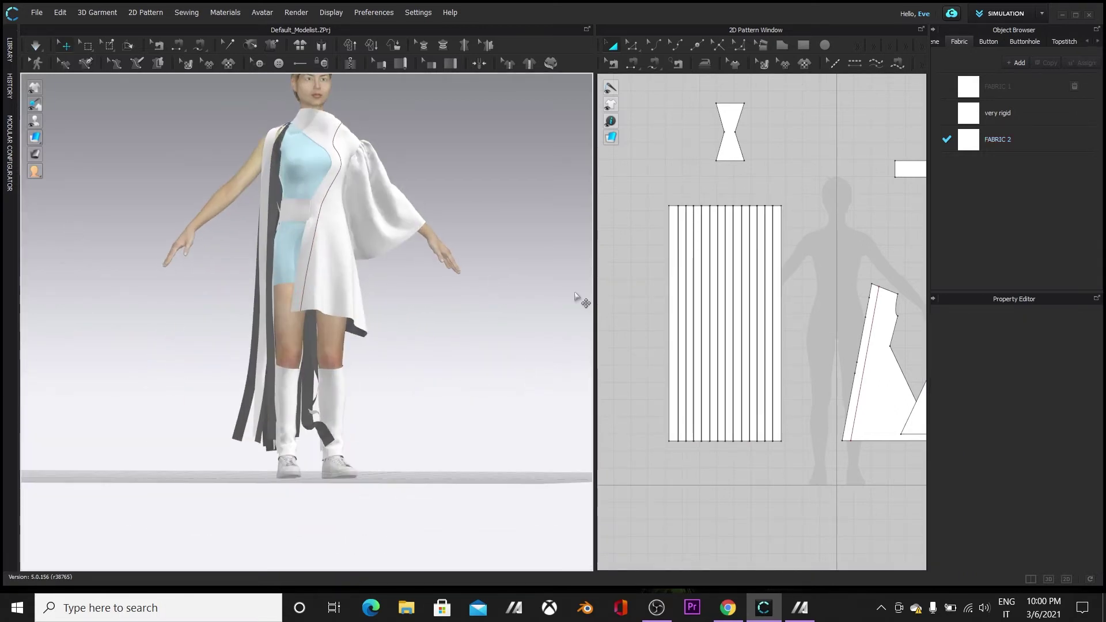
pyautogui.scroll(-2, 482, 390)
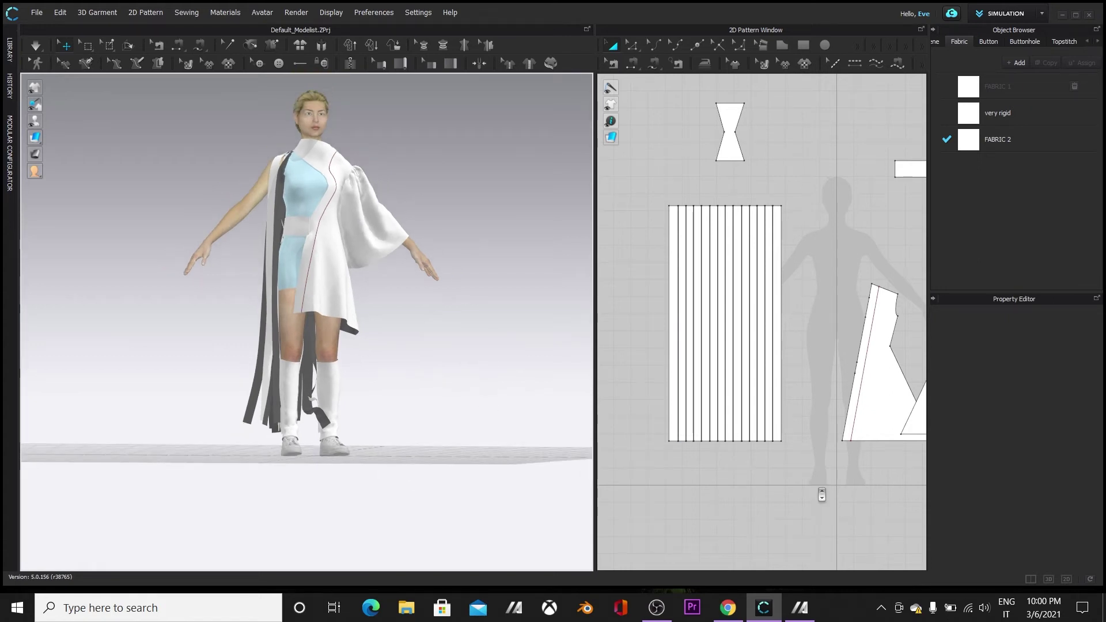
# - Enlarge the 2D layout and spread the two flared panels apart so they no longer overlap
pyautogui.scroll(-2, 812, 480)
pyautogui.moveTo(543, 499); pyautogui.dragTo(425, 491, button='middle')
pyautogui.moveTo(593, 327); pyautogui.dragTo(438, 327)
pyautogui.moveTo(818, 472); pyautogui.dragTo(708, 327, button='middle')
pyautogui.click(835, 334)
pyautogui.moveTo(803, 321); pyautogui.dragTo(848, 328)
pyautogui.moveTo(730, 337); pyautogui.dragTo(709, 337)
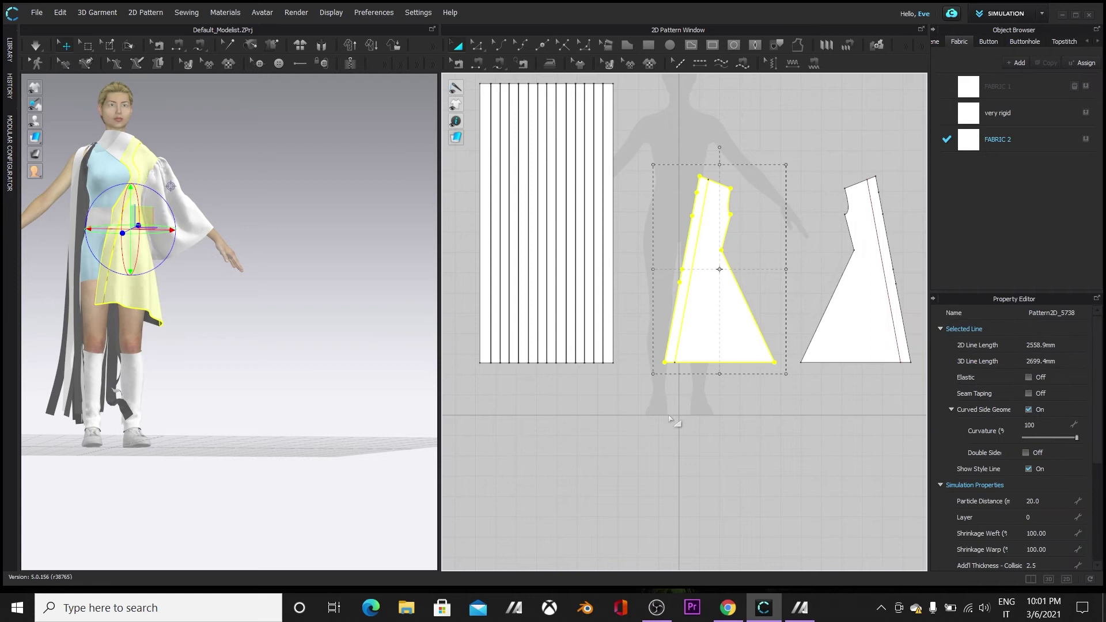
# - Lower the facing hem corners of both flared panels to form a slanted, pointed hem, and simulate the garment
pyautogui.click(479, 48)
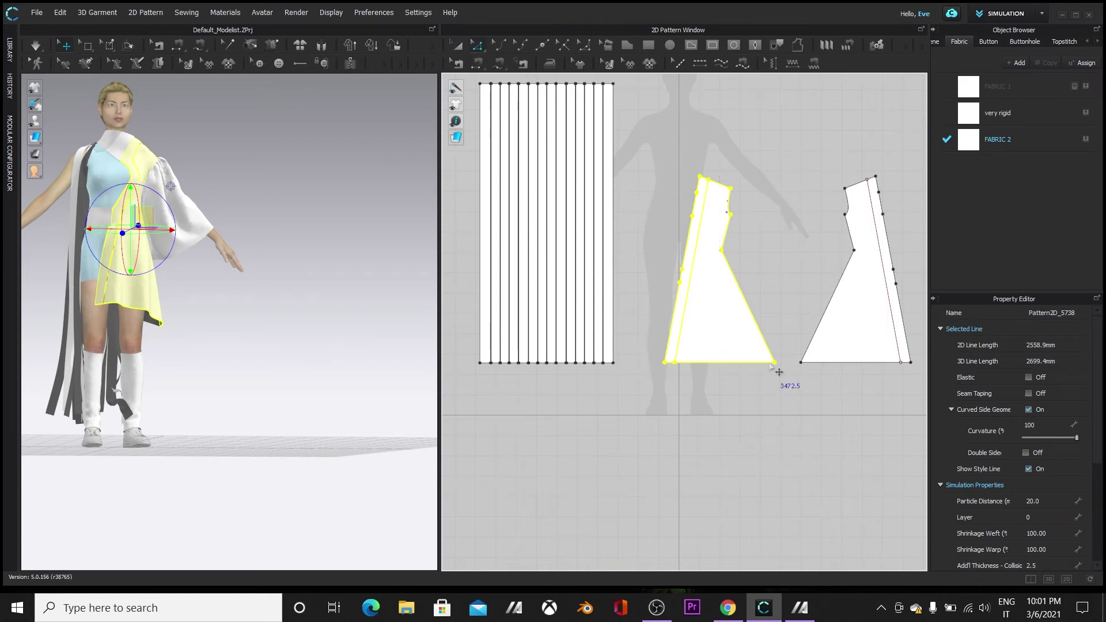
pyautogui.moveTo(775, 362); pyautogui.dragTo(782, 389)
pyautogui.scroll(-2, 190, 363)
pyautogui.moveTo(316, 481); pyautogui.dragTo(304, 446, button='right')
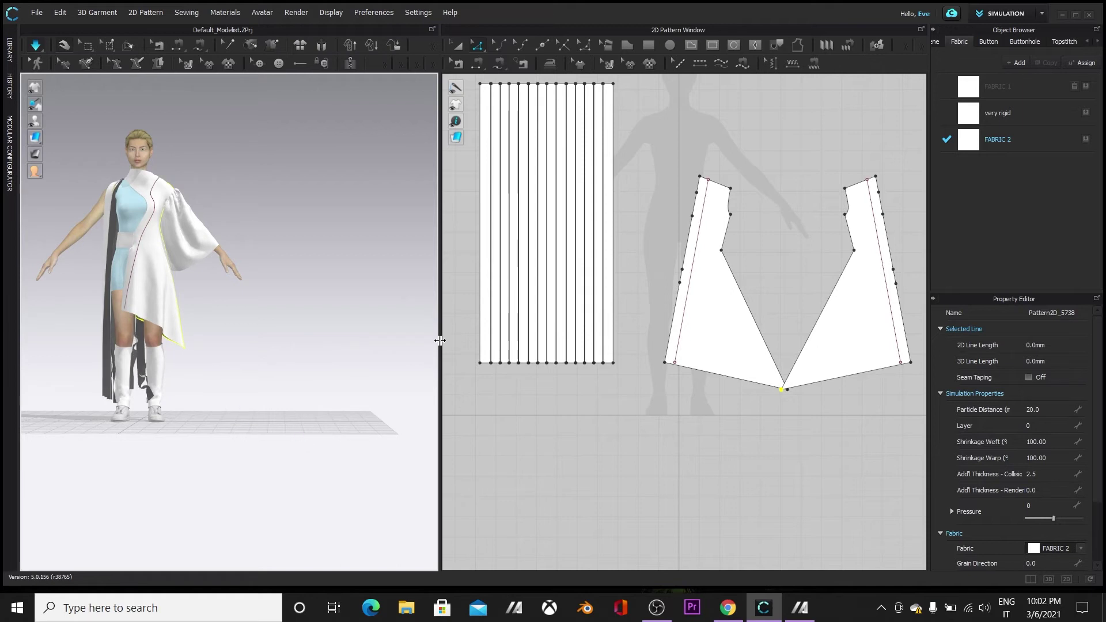
# - Enlarge the 3D view and pull the hanging strips away from the legs during simulation to untangle them
pyautogui.moveTo(440, 341); pyautogui.dragTo(659, 340)
pyautogui.click(250, 380)
pyautogui.moveTo(244, 387); pyautogui.dragTo(125, 438)
pyautogui.moveTo(126, 439); pyautogui.dragTo(358, 444, button='right')
pyautogui.scroll(2, 357, 444)
pyautogui.moveTo(357, 444); pyautogui.dragTo(476, 429, button='middle')
pyautogui.moveTo(363, 431); pyautogui.dragTo(427, 451)
pyautogui.moveTo(103, 506); pyautogui.dragTo(353, 497, button='right')
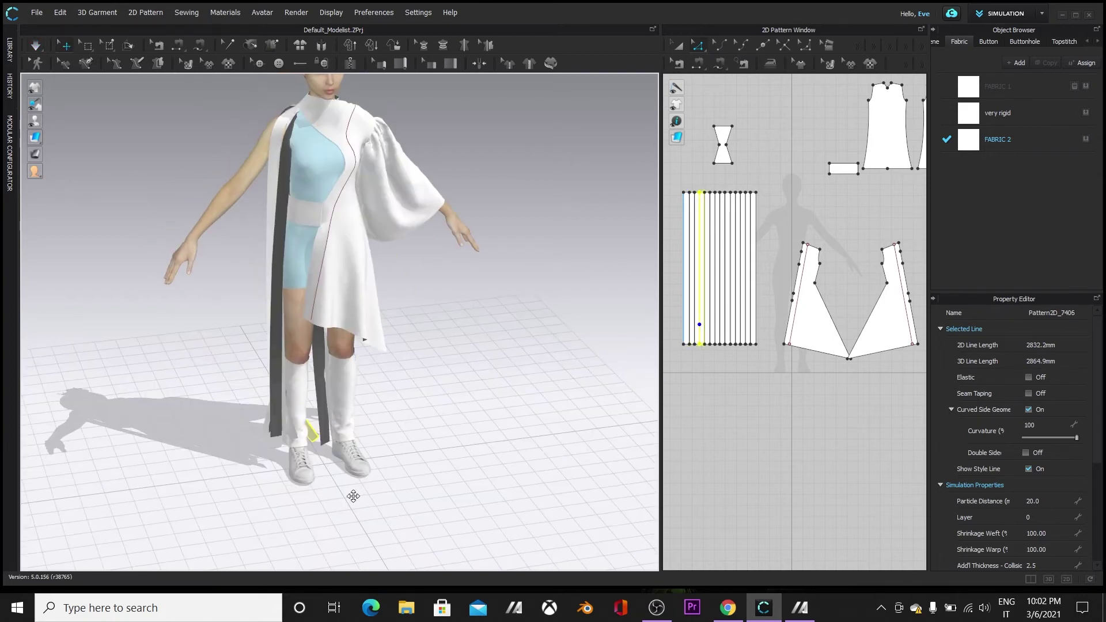
# - Restart the simulation, pull the strips at the back out to the avatar's right side, and let them settle straight down
pyautogui.moveTo(180, 432); pyautogui.dragTo(319, 374, button='right')
pyautogui.click(35, 46)
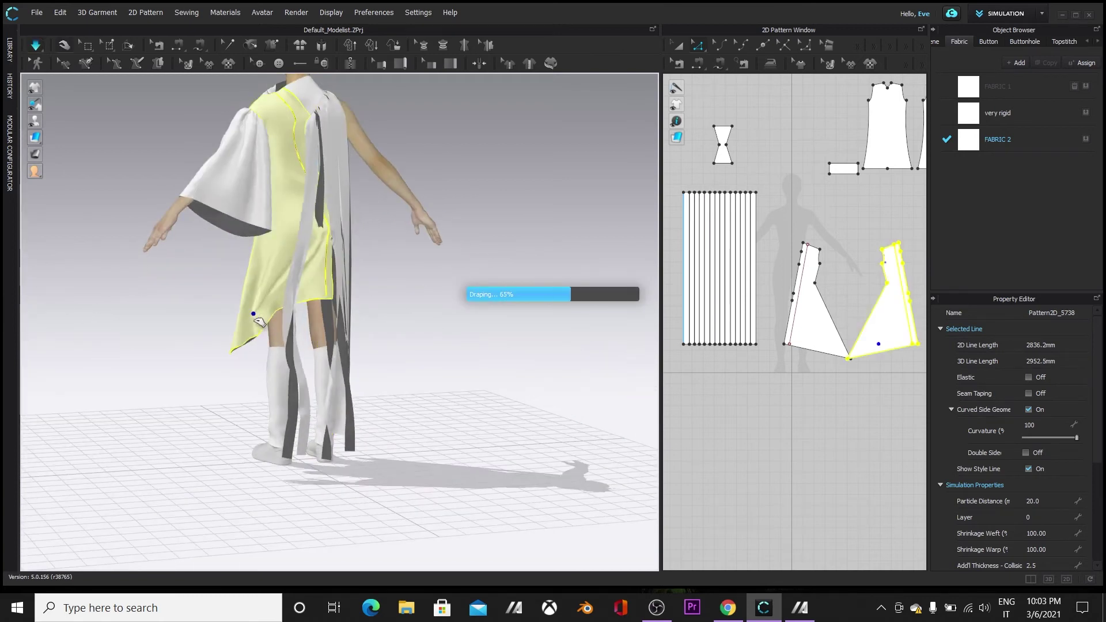
pyautogui.moveTo(302, 351); pyautogui.dragTo(450, 383)
pyautogui.press('space')
pyautogui.moveTo(268, 470); pyautogui.dragTo(197, 473, button='right')
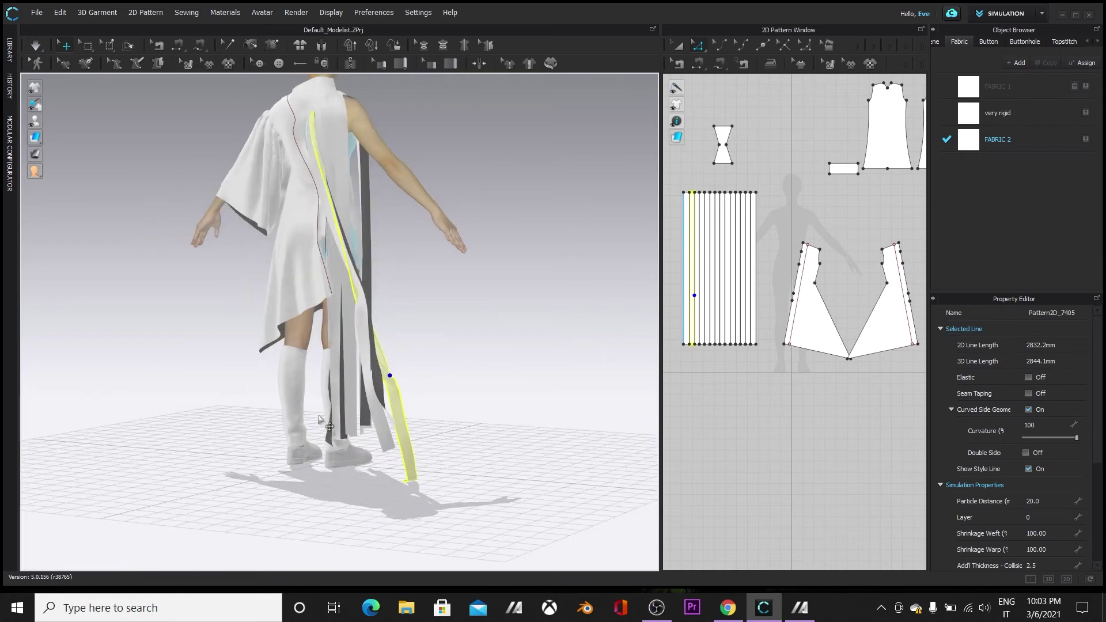
pyautogui.moveTo(421, 485); pyautogui.dragTo(267, 459, button='right')
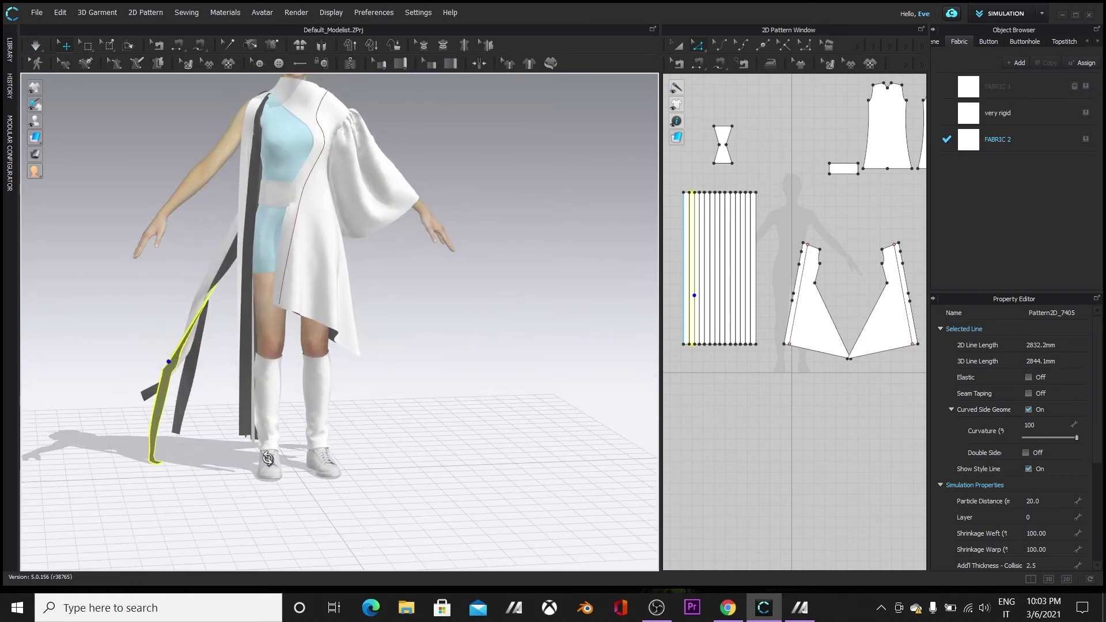
pyautogui.moveTo(74, 506); pyautogui.dragTo(471, 380, button='right')
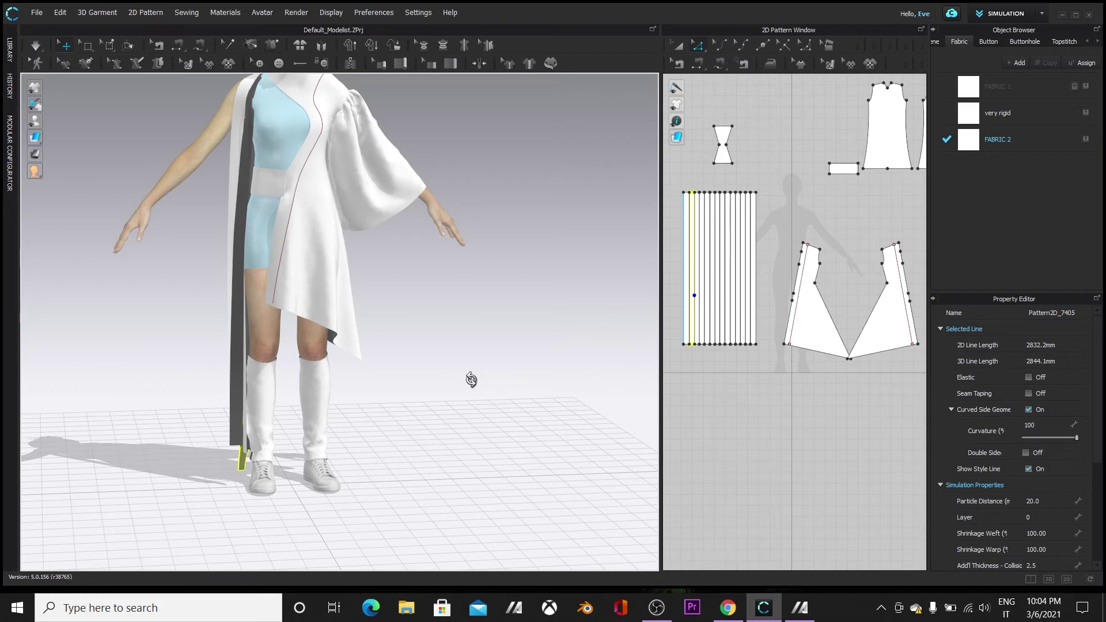
# - Enlarge the 2D layout and add a new fabric to the garment's fabric list
pyautogui.moveTo(660, 379); pyautogui.dragTo(474, 379)
pyautogui.scroll(3, 760, 429)
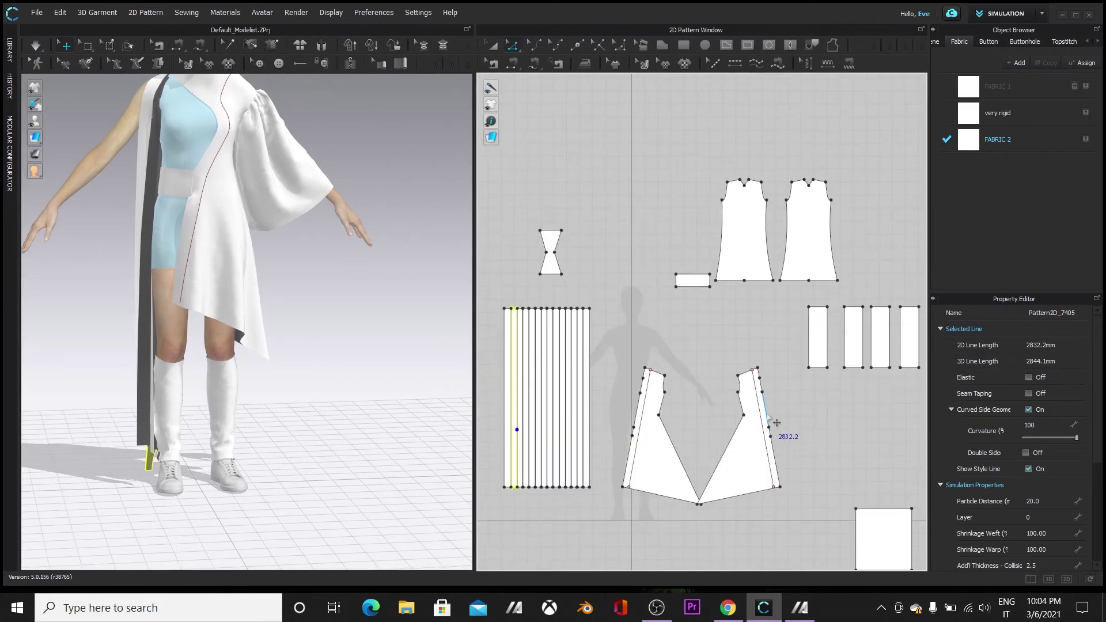
pyautogui.click(1019, 61)
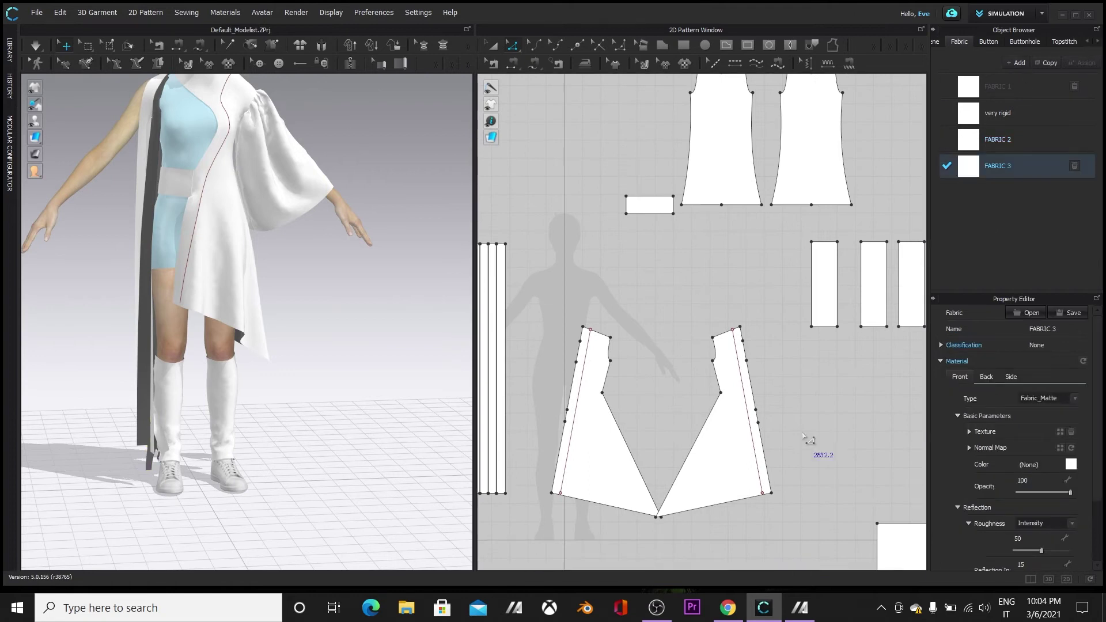
pyautogui.scroll(3, 807, 426)
pyautogui.scroll(-2, 812, 403)
pyautogui.scroll(-3, 782, 380)
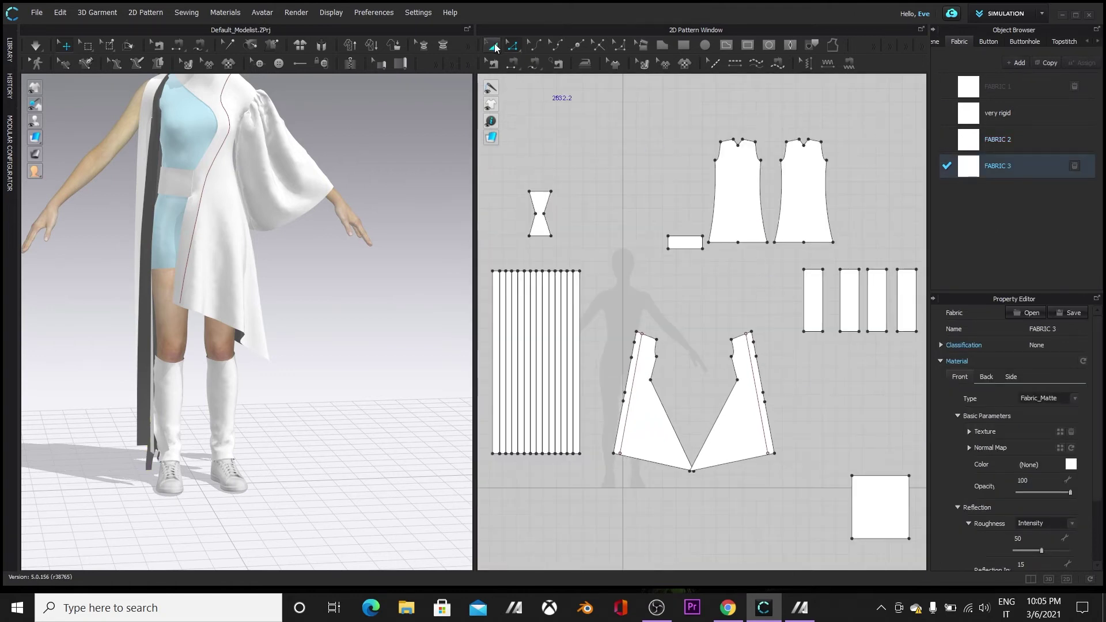
# - Unfreeze the front and back panels of the fitted dress together
pyautogui.click(492, 44)
pyautogui.click(739, 192)
pyautogui.keyDown('shift'); pyautogui.click(810, 196); pyautogui.keyUp('shift')
pyautogui.rightClick(800, 214)
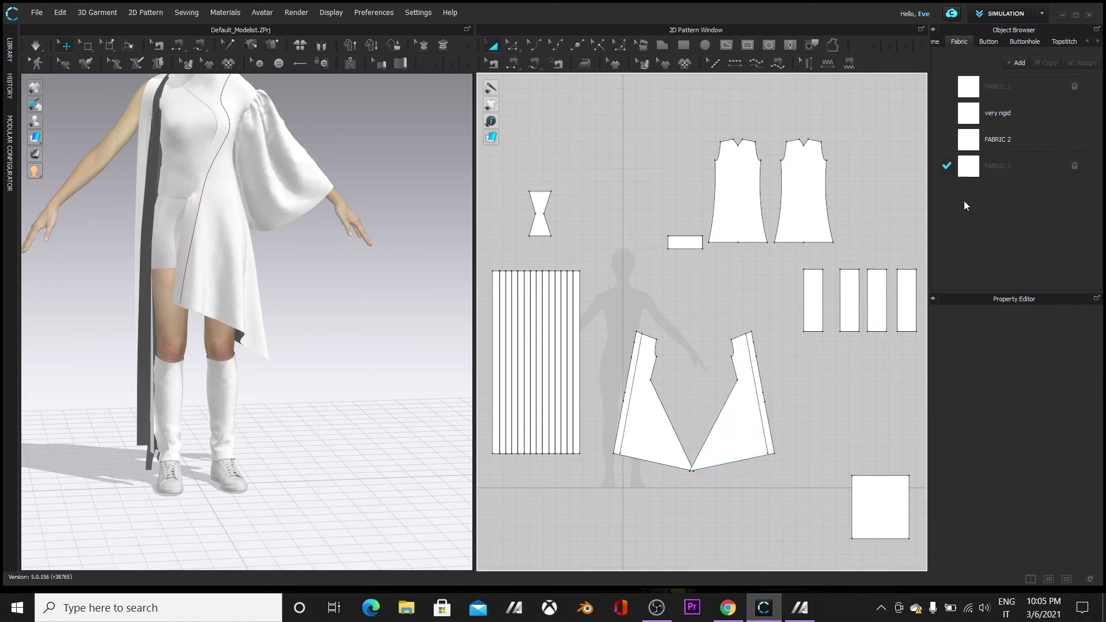
# - Set the colour of the "very rigid" fabric to black
pyautogui.scroll(-5, 591, 186)
pyautogui.moveTo(590, 185); pyautogui.dragTo(749, 288, button='middle')
pyautogui.moveTo(460, 319); pyautogui.dragTo(455, 387, button='middle')
pyautogui.click(971, 118)
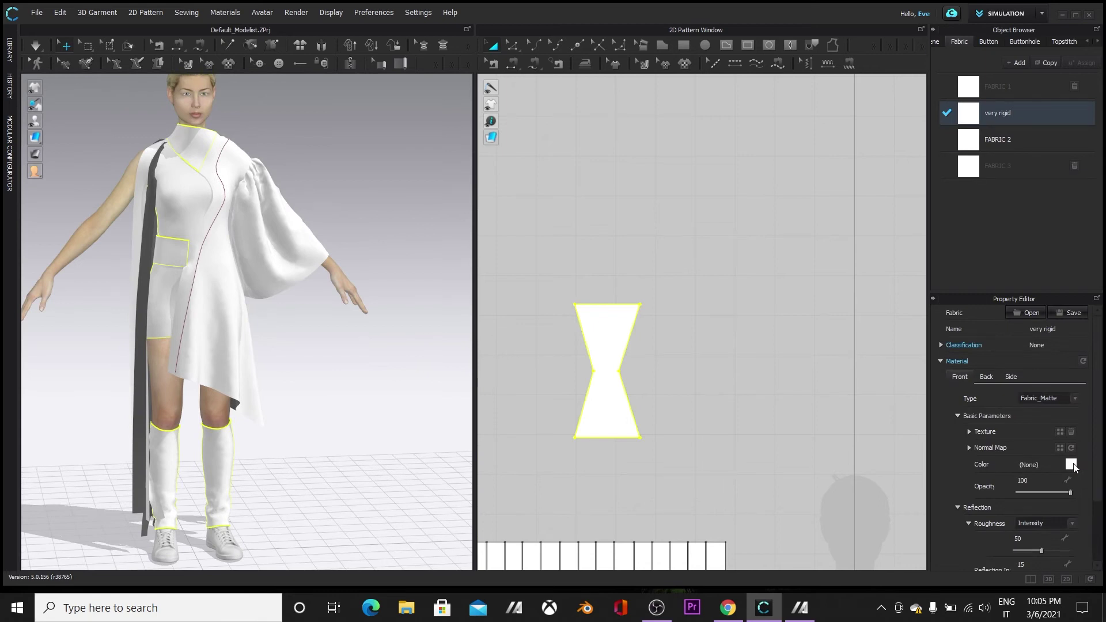
pyautogui.click(1071, 465)
pyautogui.click(518, 366)
pyautogui.click(524, 402)
pyautogui.click(363, 470)
pyautogui.scroll(1, 363, 470)
pyautogui.moveTo(358, 457); pyautogui.dragTo(225, 471, button='right')
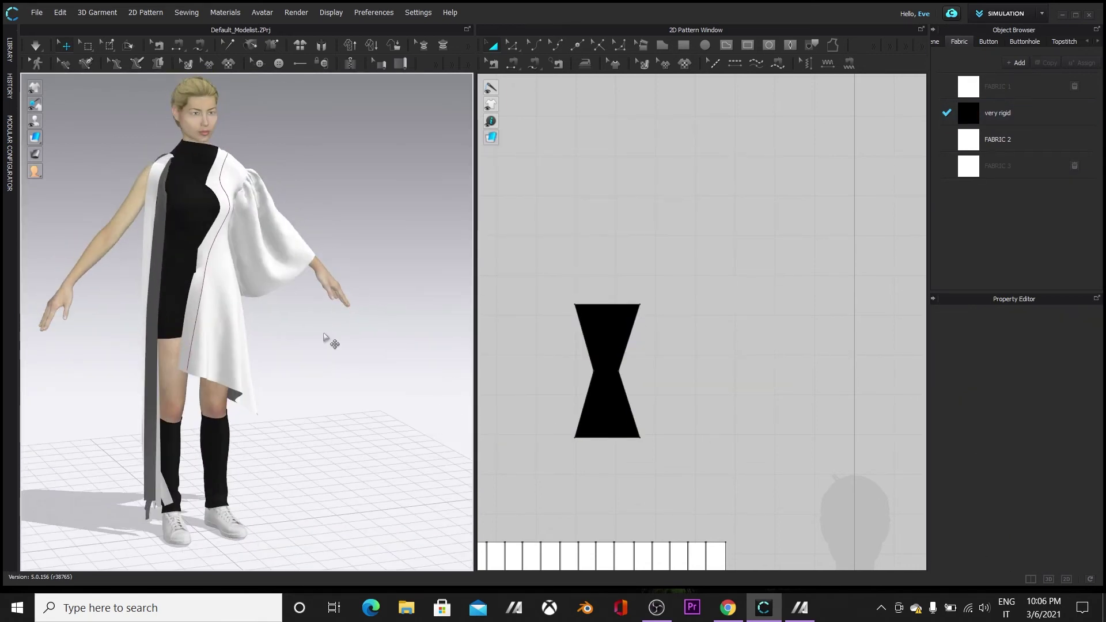
# - Change the colour of the shoe on the avatar's left foot to black
pyautogui.moveTo(373, 484); pyautogui.dragTo(369, 383, button='middle')
pyautogui.moveTo(774, 421); pyautogui.dragTo(745, 292, button='middle')
pyautogui.click(217, 420)
pyautogui.click(1079, 490)
pyautogui.click(526, 402)
pyautogui.click(219, 425)
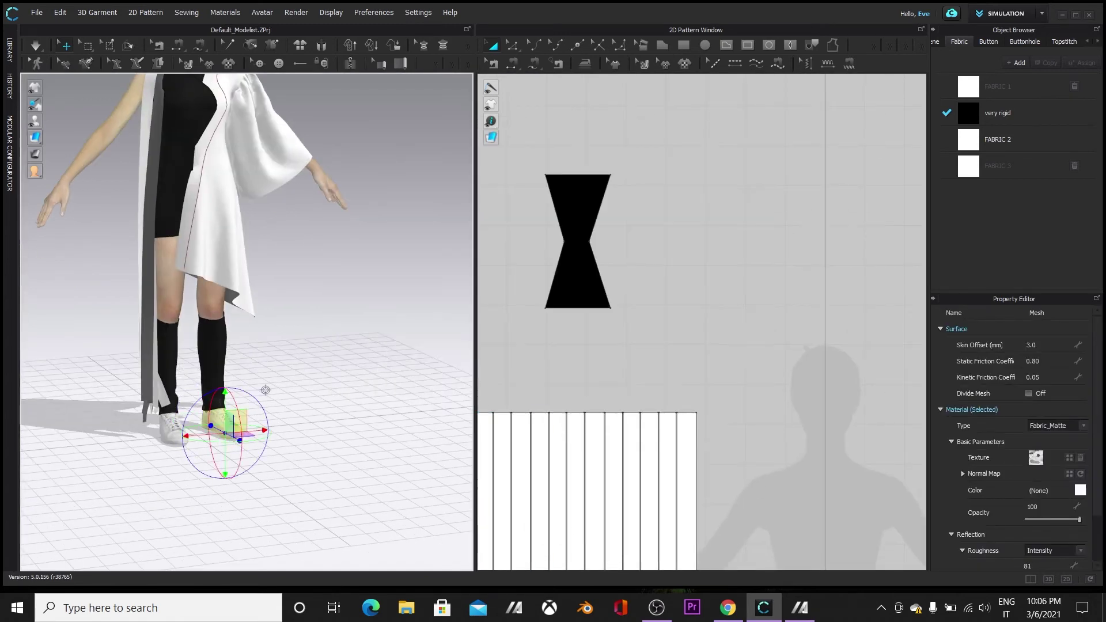
pyautogui.click(1079, 490)
pyautogui.click(518, 362)
pyautogui.click(527, 402)
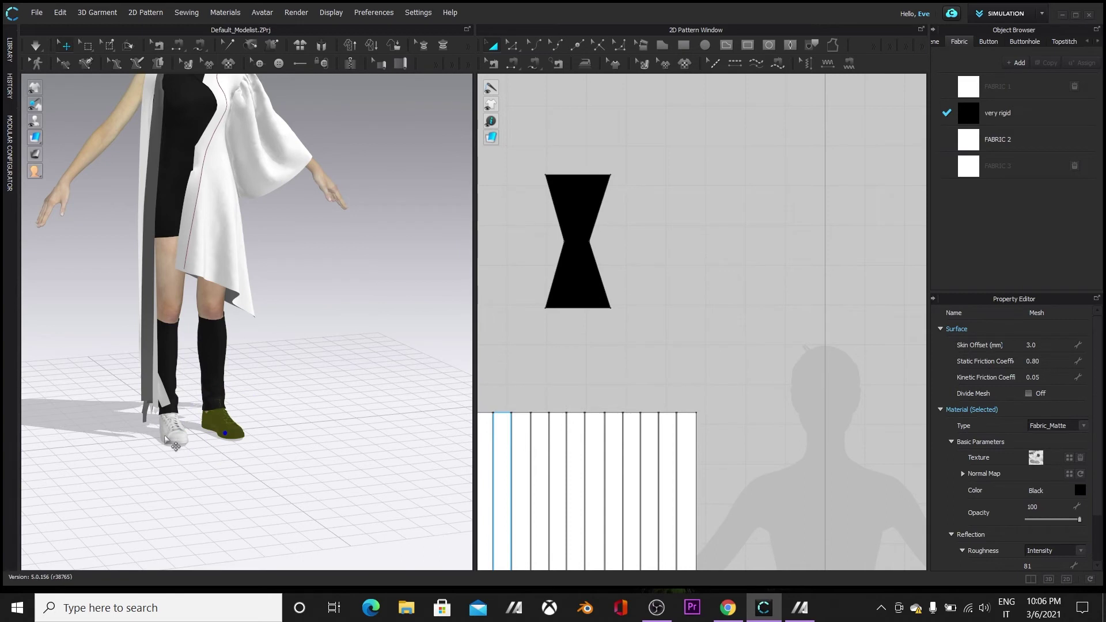
# - Change the colour of the shoe on the avatar's right foot to black as well
pyautogui.click(183, 438)
pyautogui.click(1080, 490)
pyautogui.click(518, 364)
pyautogui.click(526, 402)
pyautogui.scroll(-3, 353, 486)
pyautogui.moveTo(353, 486)
pyautogui.mouseDown(button='right')
pyautogui.moveTo(311, 471)
pyautogui.moveTo(382, 466)
pyautogui.moveTo(348, 492)
pyautogui.mouseUp(button='right')
pyautogui.click(387, 403)
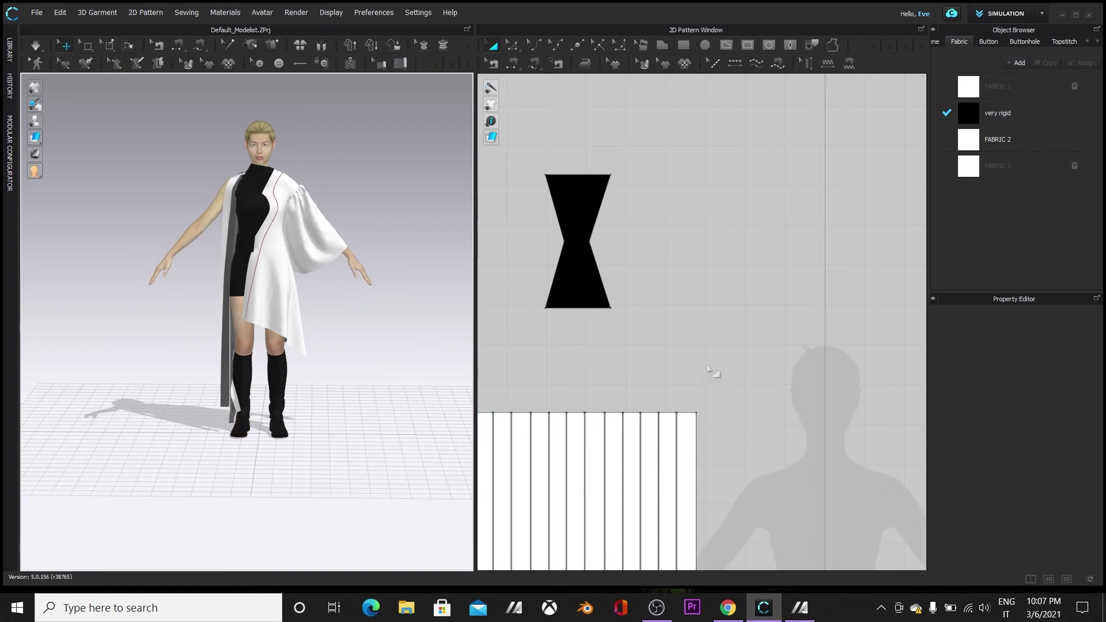
# - Set the colour of FABRIC 2 to the dark golden Orange 2 swatch, hex C7980A
pyautogui.click(997, 139)
pyautogui.click(1070, 464)
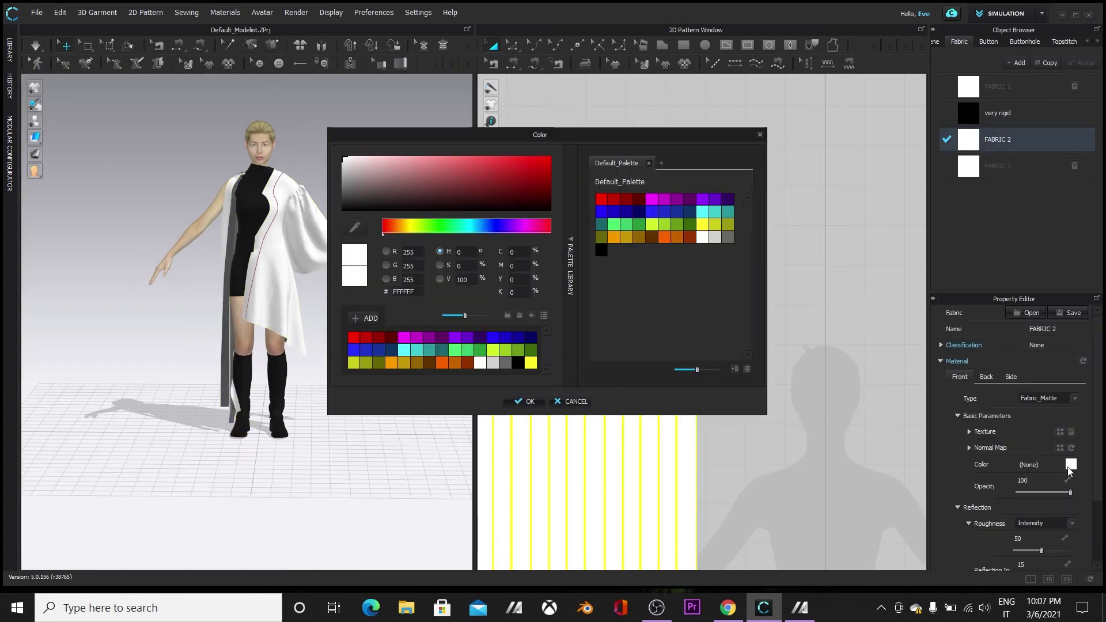
pyautogui.moveTo(694, 136); pyautogui.dragTo(775, 109)
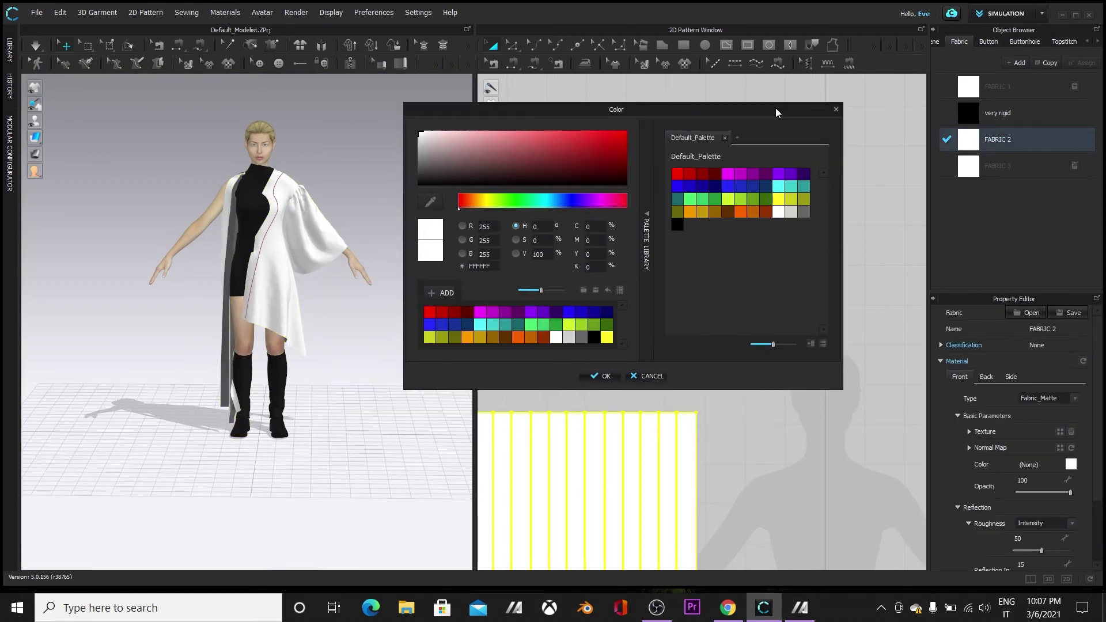
pyautogui.click(480, 337)
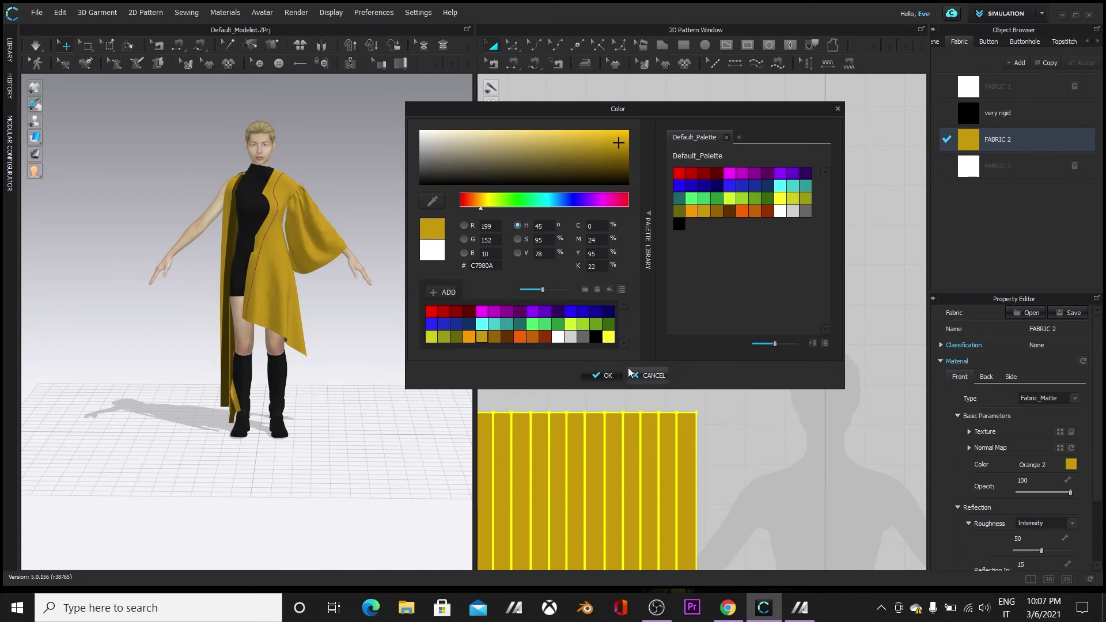
pyautogui.click(603, 375)
pyautogui.scroll(-1, 842, 325)
# - Try to separate a narrow band from the flared panels along the inner lines beside their slanted outer edges
pyautogui.scroll(5, 889, 248)
pyautogui.moveTo(842, 218); pyautogui.dragTo(779, 80, button='middle')
pyautogui.moveTo(918, 331); pyautogui.dragTo(794, 218, button='middle')
pyautogui.click(656, 284)
pyautogui.keyDown('shift'); pyautogui.click(881, 302); pyautogui.keyUp('shift')
pyautogui.click(761, 162)
pyautogui.click(651, 289)
pyautogui.click(621, 223)
pyautogui.scroll(3, 621, 222)
pyautogui.click(677, 356)
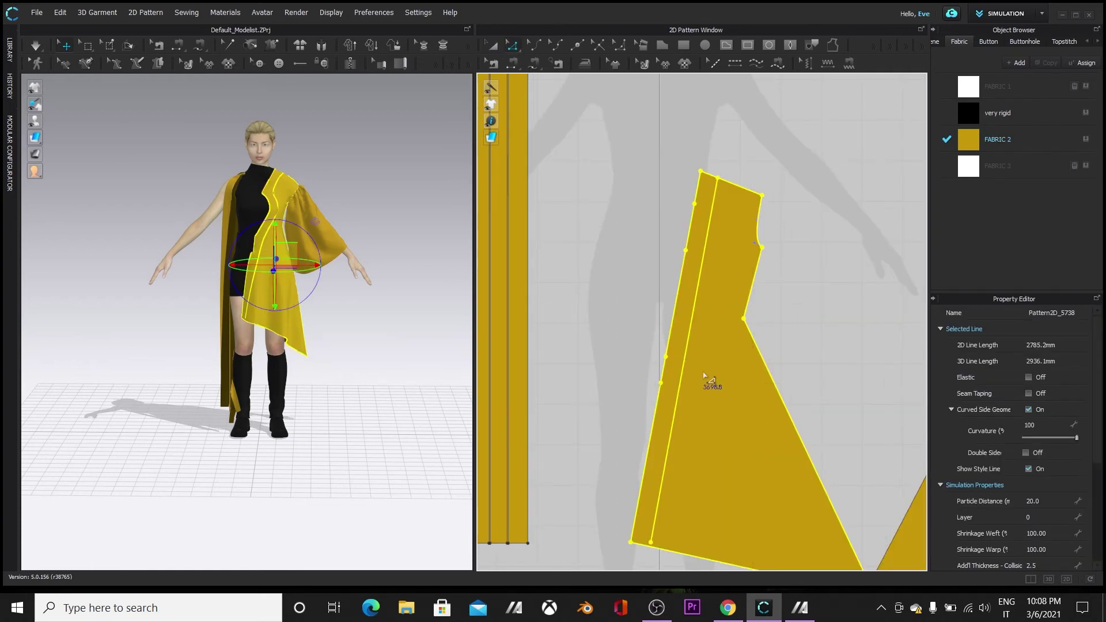
pyautogui.scroll(-4, 677, 355)
pyautogui.click(823, 303)
pyautogui.rightClick(823, 303)
pyautogui.click(844, 399)
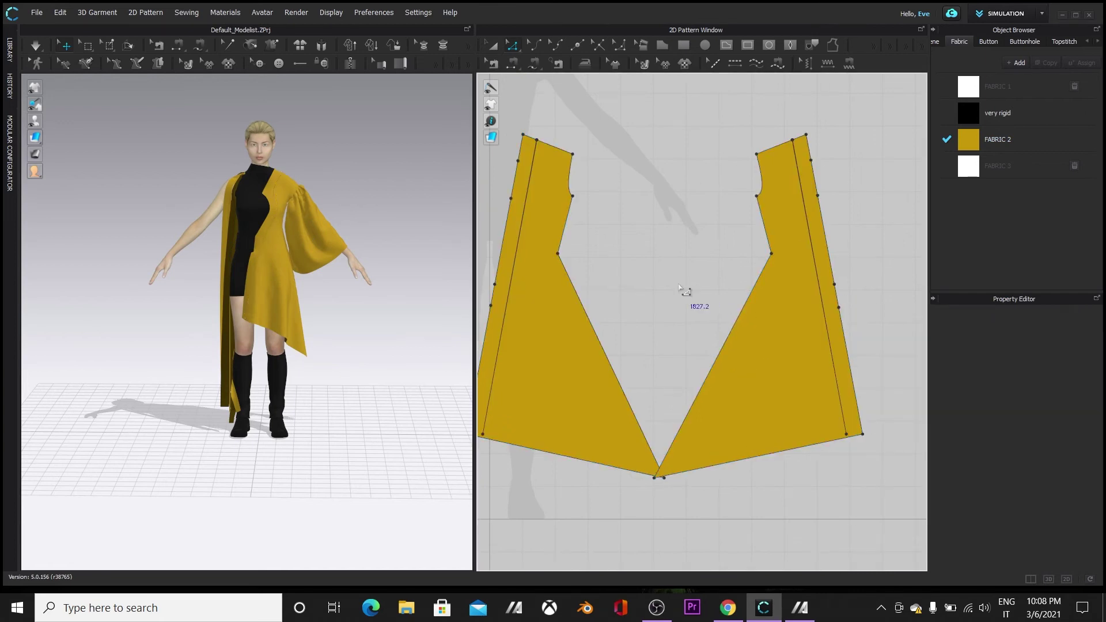
pyautogui.click(491, 48)
pyautogui.click(502, 275)
pyautogui.click(636, 243)
pyautogui.scroll(1, 662, 302)
pyautogui.scroll(-4, 661, 303)
pyautogui.moveTo(661, 303); pyautogui.dragTo(721, 273, button='middle')
pyautogui.scroll(5, 722, 274)
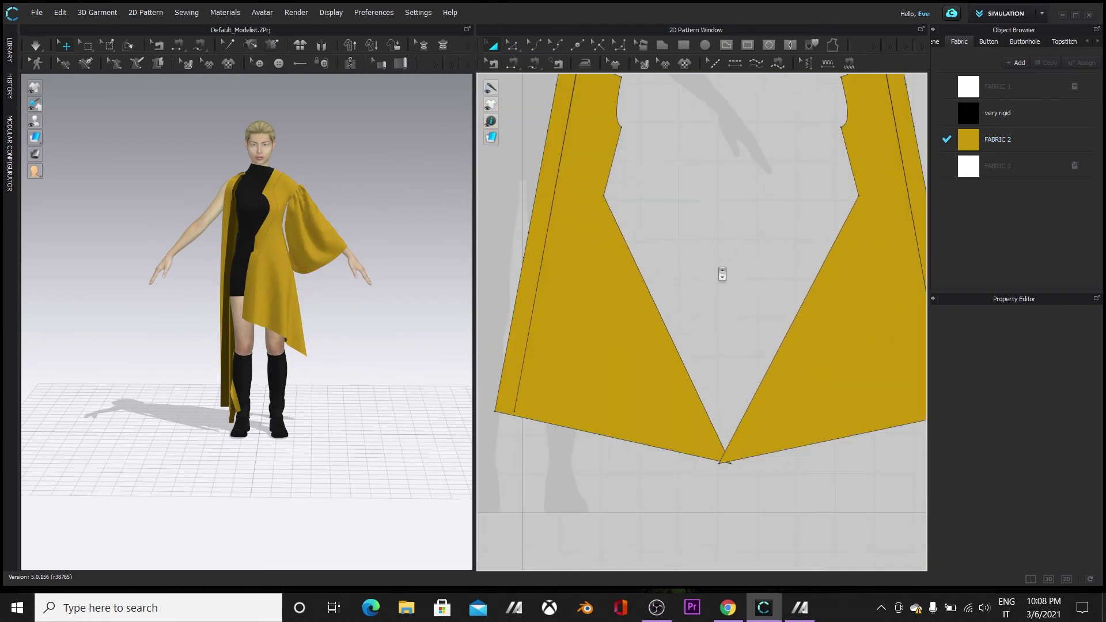
pyautogui.scroll(-2, 722, 274)
pyautogui.click(572, 277)
pyautogui.click(758, 256)
pyautogui.click(569, 323)
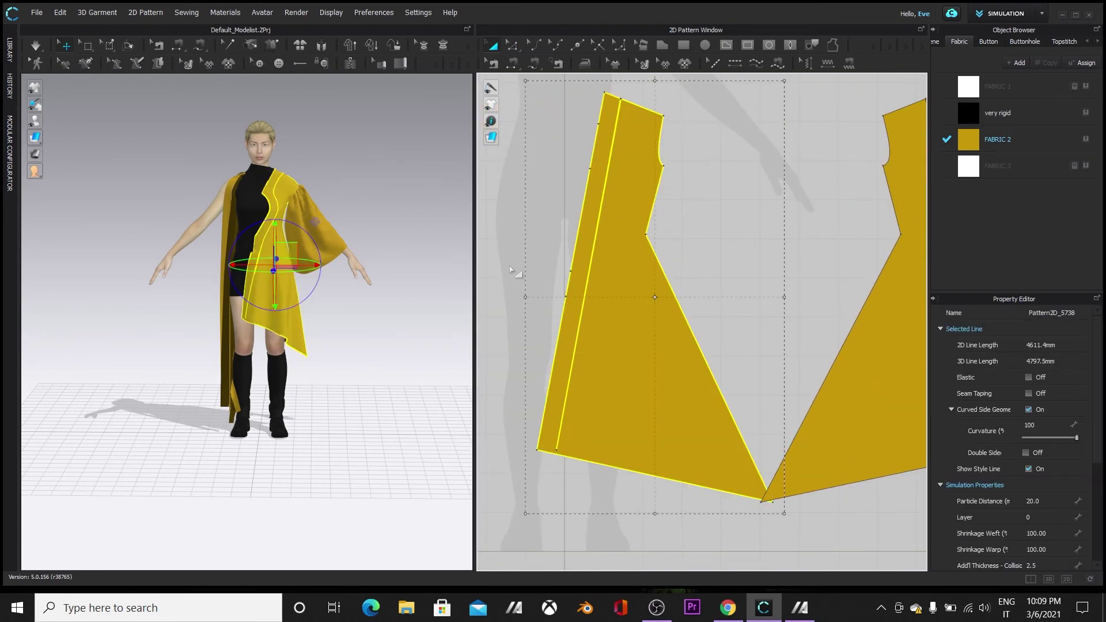
pyautogui.click(511, 271)
# - Try to move the lower endpoint of the front flared panel's inner line onto the hem
pyautogui.scroll(2, 552, 479)
pyautogui.moveTo(559, 443); pyautogui.dragTo(558, 449)
pyautogui.press('Return')
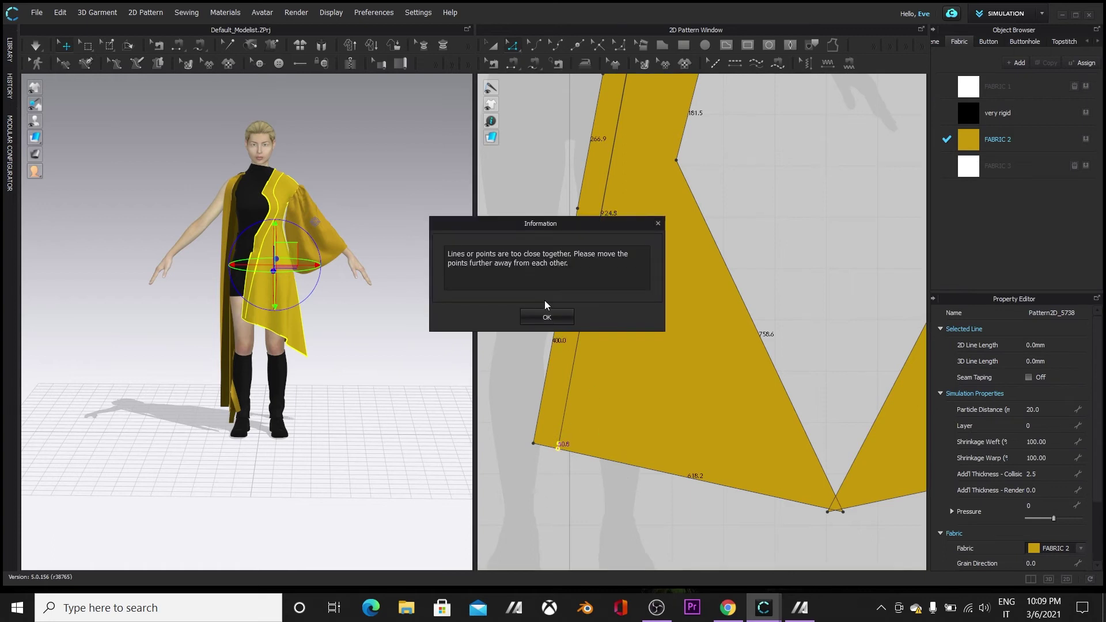
pyautogui.press('Return')
pyautogui.scroll(3, 634, 415)
pyautogui.scroll(-5, 622, 432)
pyautogui.scroll(5, 726, 472)
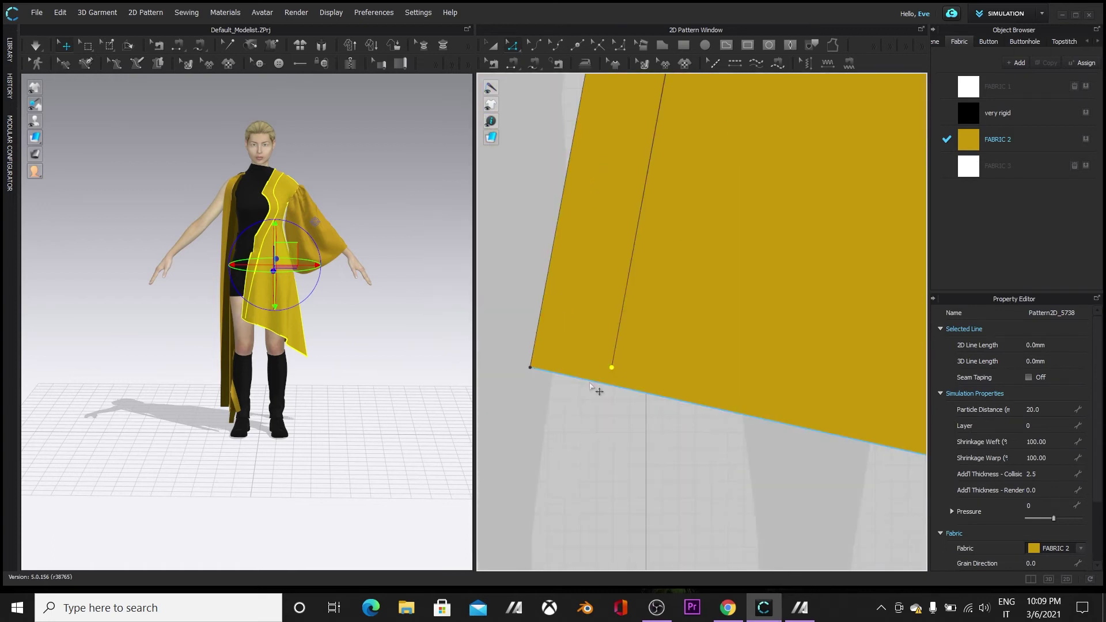
pyautogui.click(613, 368)
pyautogui.moveTo(611, 368); pyautogui.dragTo(608, 385)
pyautogui.press('Return')
pyautogui.scroll(-5, 634, 371)
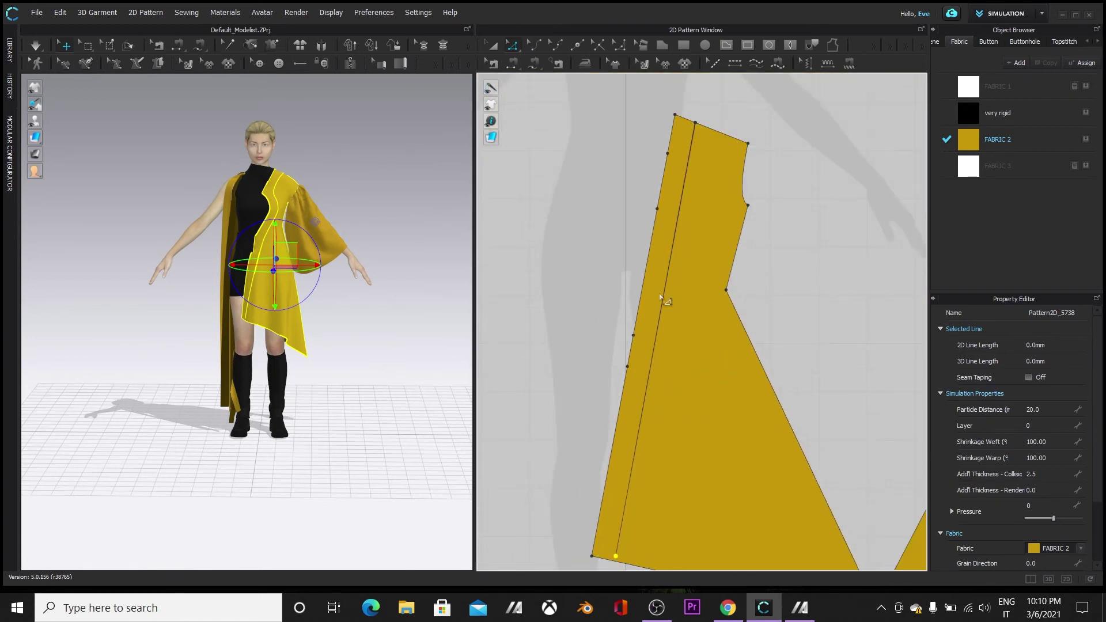
# - Delete the inner line running beside the slanted edge of the front flared panel
pyautogui.click(679, 228)
pyautogui.rightClick(671, 242)
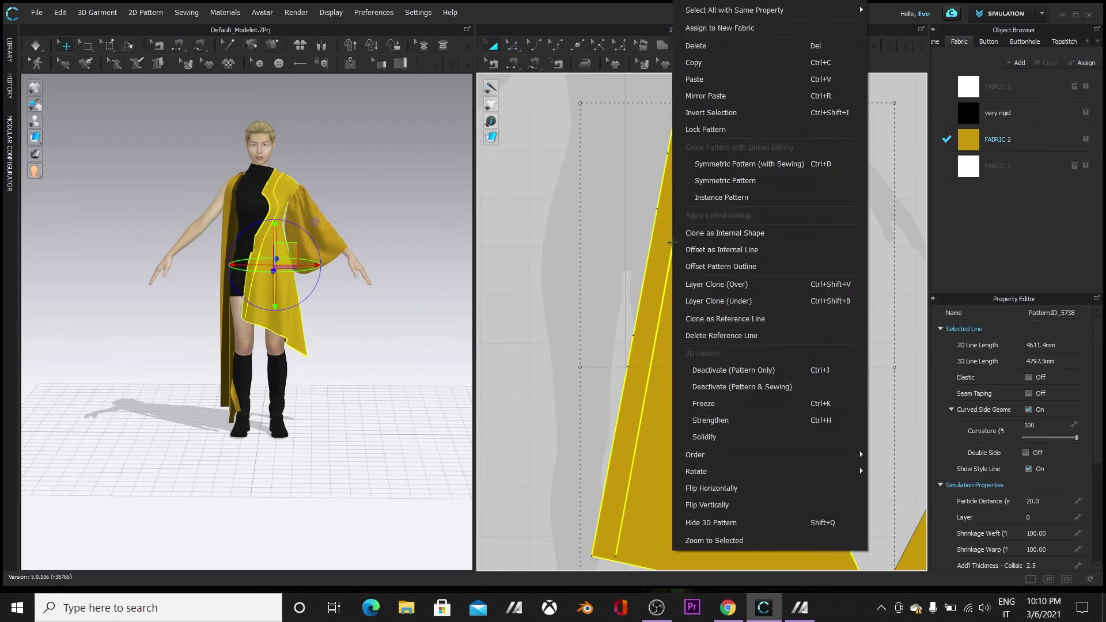
pyautogui.press('Escape')
pyautogui.scroll(5, 674, 243)
pyautogui.press('z')
pyautogui.rightClick(664, 257)
pyautogui.click(702, 264)
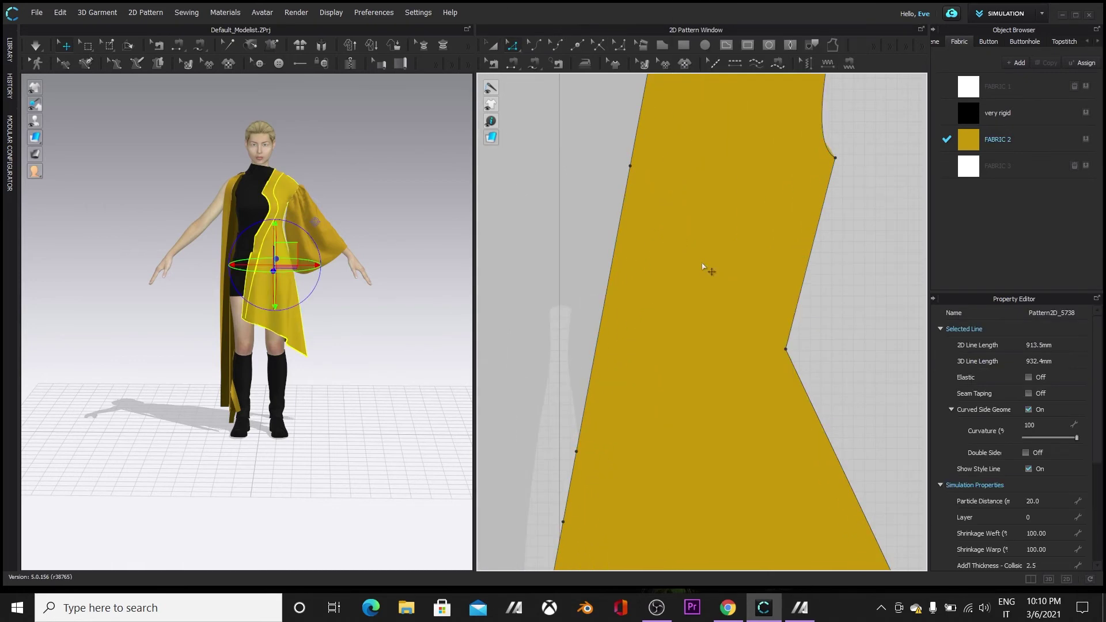
pyautogui.press('Delete')
pyautogui.scroll(-3, 701, 233)
pyautogui.scroll(1, 261, 240)
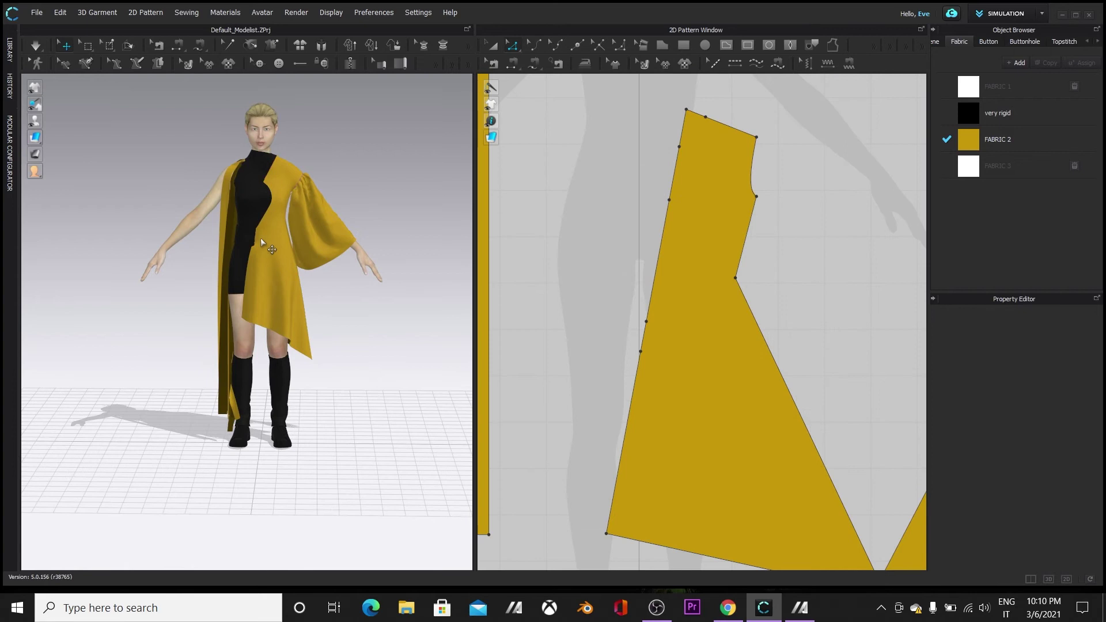
# - Simulate the garment briefly while pulling on the open edge of the front flared panel
pyautogui.press('space')
pyautogui.moveTo(253, 275); pyautogui.dragTo(257, 233)
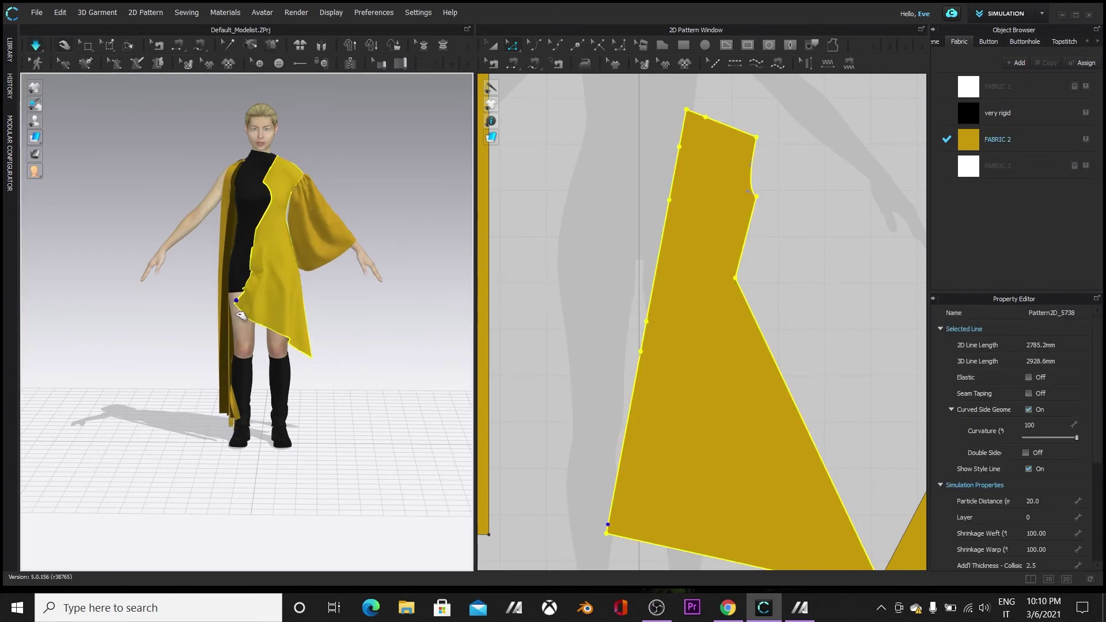
pyautogui.press('space')
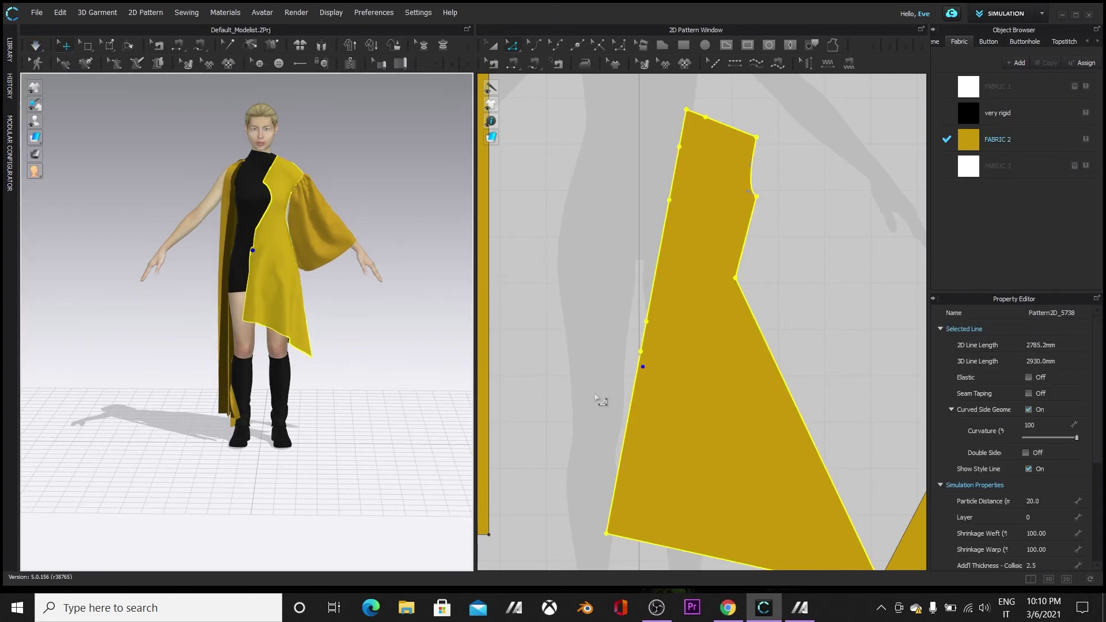
# - Delete the matching inner line from the back flared panel and check the garment in 3D
pyautogui.scroll(-3, 594, 397)
pyautogui.click(918, 420)
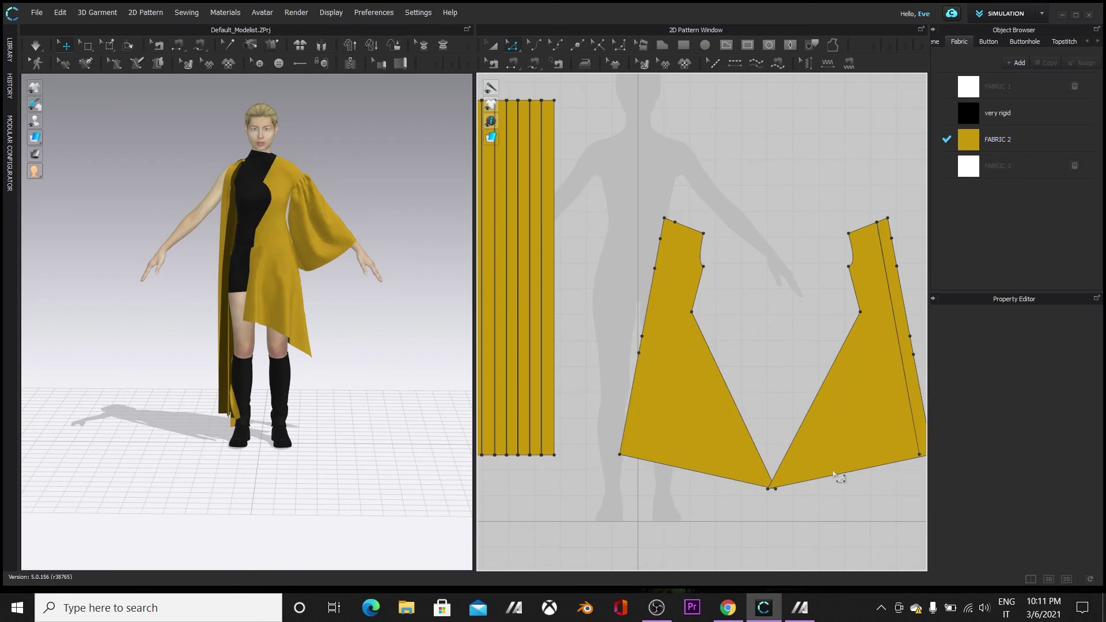
pyautogui.scroll(4, 872, 455)
pyautogui.moveTo(863, 449); pyautogui.dragTo(694, 503, button='middle')
pyautogui.rightClick(823, 425)
pyautogui.click(844, 435)
pyautogui.scroll(-2, 545, 278)
pyautogui.moveTo(397, 427)
pyautogui.mouseDown(button='right')
pyautogui.moveTo(296, 488)
pyautogui.moveTo(375, 476)
pyautogui.moveTo(415, 426)
pyautogui.mouseUp(button='right')
pyautogui.scroll(-2, 564, 289)
pyautogui.scroll(-2, 713, 382)
pyautogui.moveTo(714, 383); pyautogui.dragTo(758, 394, button='middle')
pyautogui.moveTo(330, 479); pyautogui.dragTo(261, 489, button='right')
pyautogui.moveTo(192, 471); pyautogui.dragTo(310, 487, button='right')
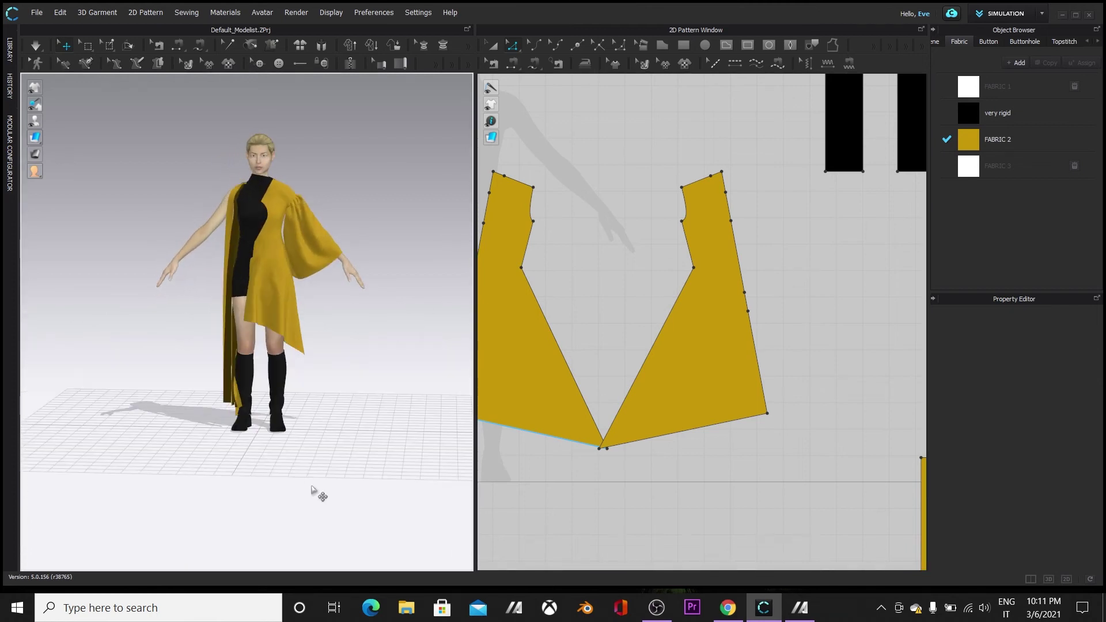
# - Draw an internal line on the front flared panel from its top edge to the hem, beside the slanted outer edge
pyautogui.click(526, 370)
pyautogui.click(491, 45)
pyautogui.click(491, 257)
pyautogui.click(443, 368)
pyautogui.moveTo(560, 481); pyautogui.dragTo(711, 452, button='middle')
pyautogui.scroll(3, 712, 433)
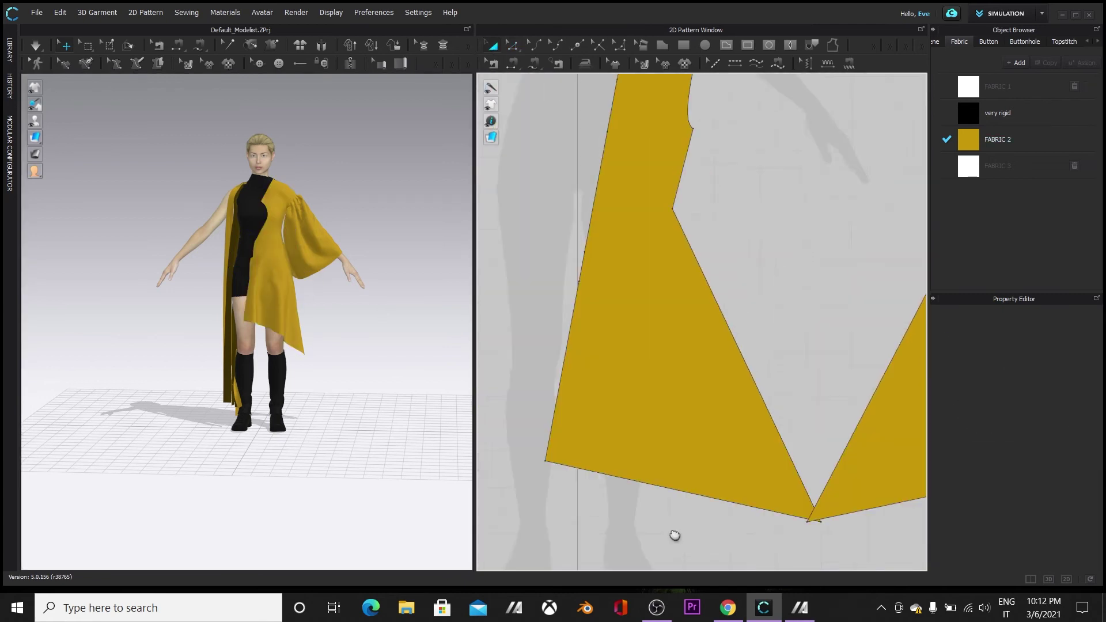
pyautogui.click(727, 45)
pyautogui.scroll(1, 654, 137)
pyautogui.click(647, 139)
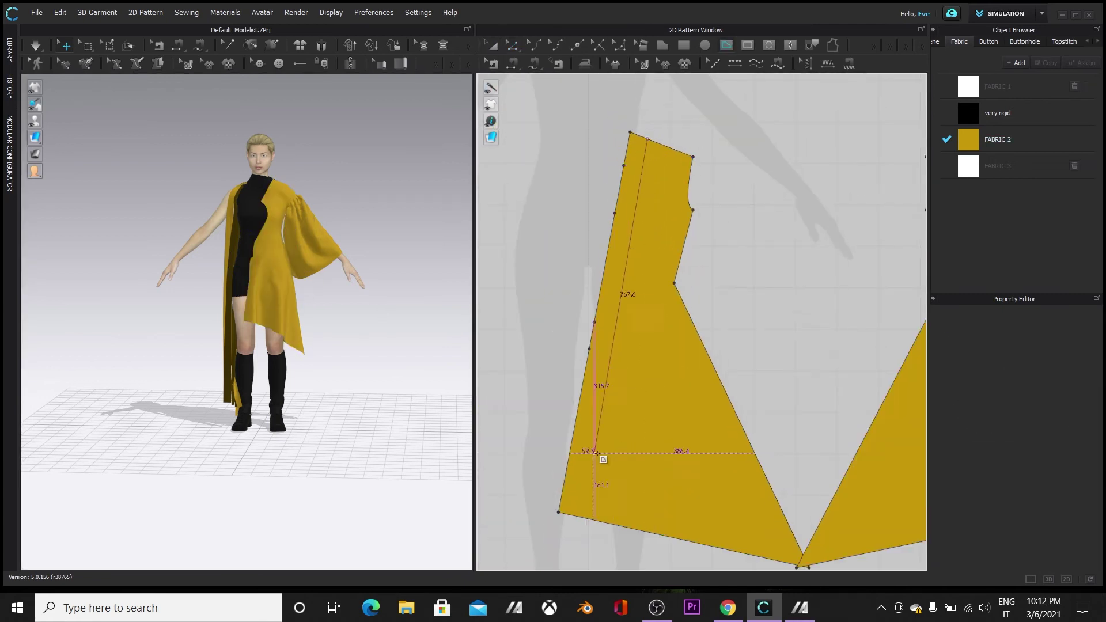
pyautogui.click(578, 516)
# - Cut and sew the front flared panel along the new internal line to separate a narrow edge strip
pyautogui.rightClick(597, 410)
pyautogui.click(641, 281)
pyautogui.press('a')
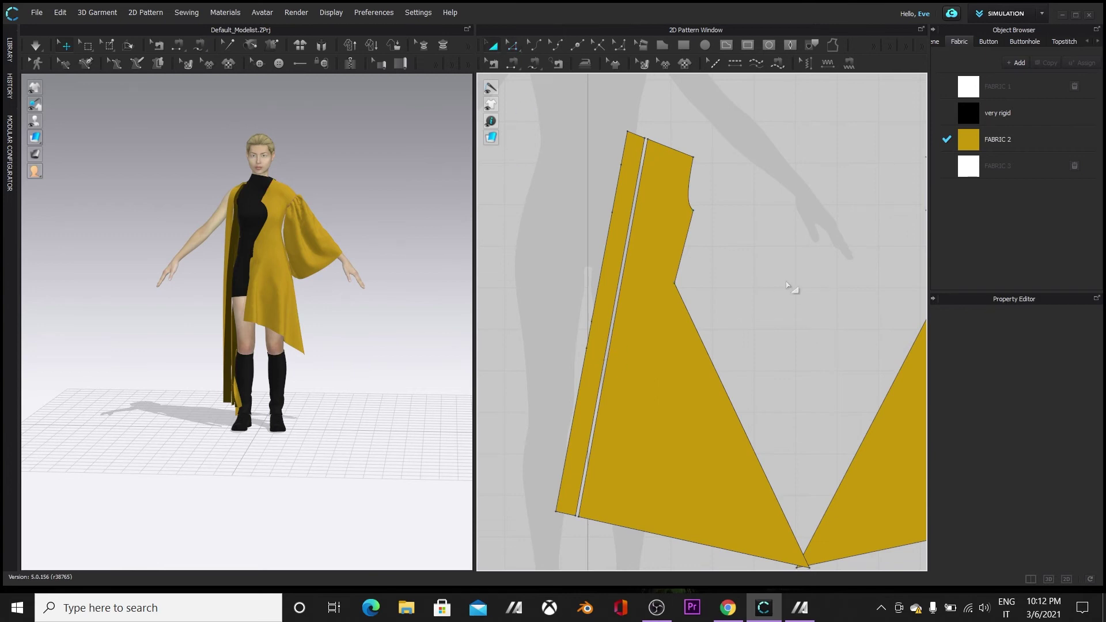
# - Assign FABRIC 3 to the narrow front strip and set that fabric's colour to Gray 2
pyautogui.scroll(2, 743, 390)
pyautogui.moveTo(968, 166); pyautogui.dragTo(539, 378)
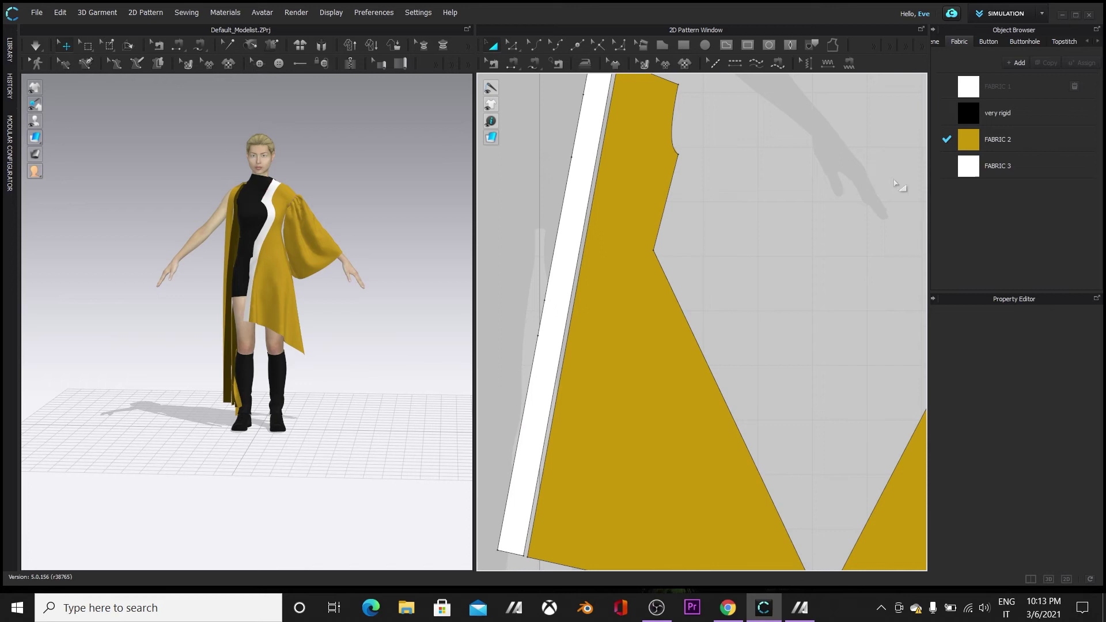
pyautogui.click(996, 166)
pyautogui.click(1070, 464)
pyautogui.moveTo(566, 138); pyautogui.dragTo(708, 139)
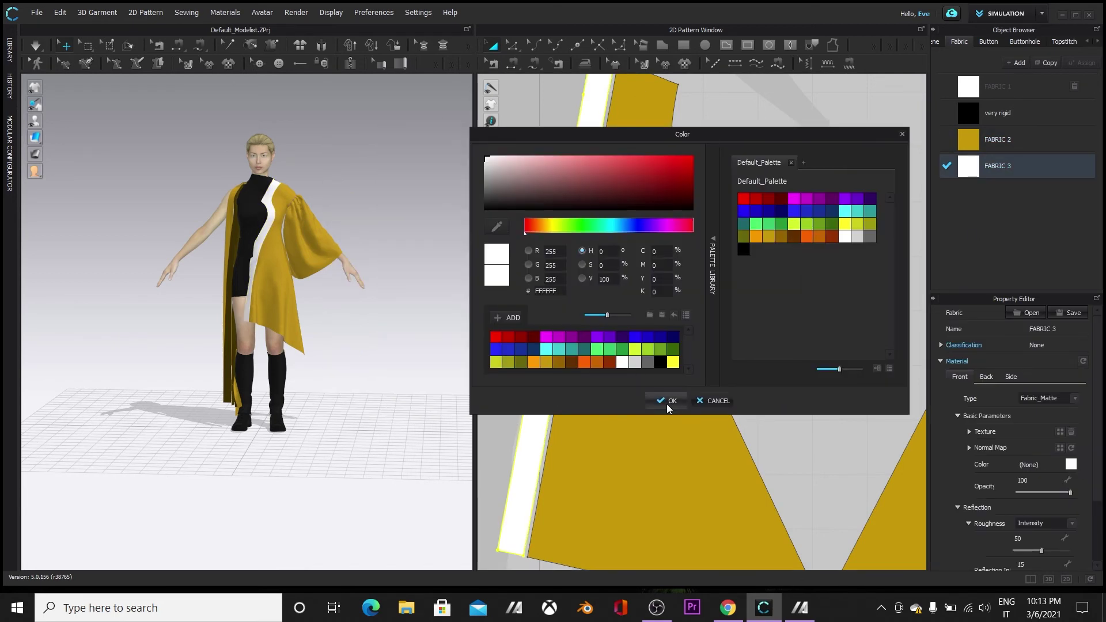
pyautogui.click(621, 337)
pyautogui.click(608, 362)
pyautogui.click(509, 362)
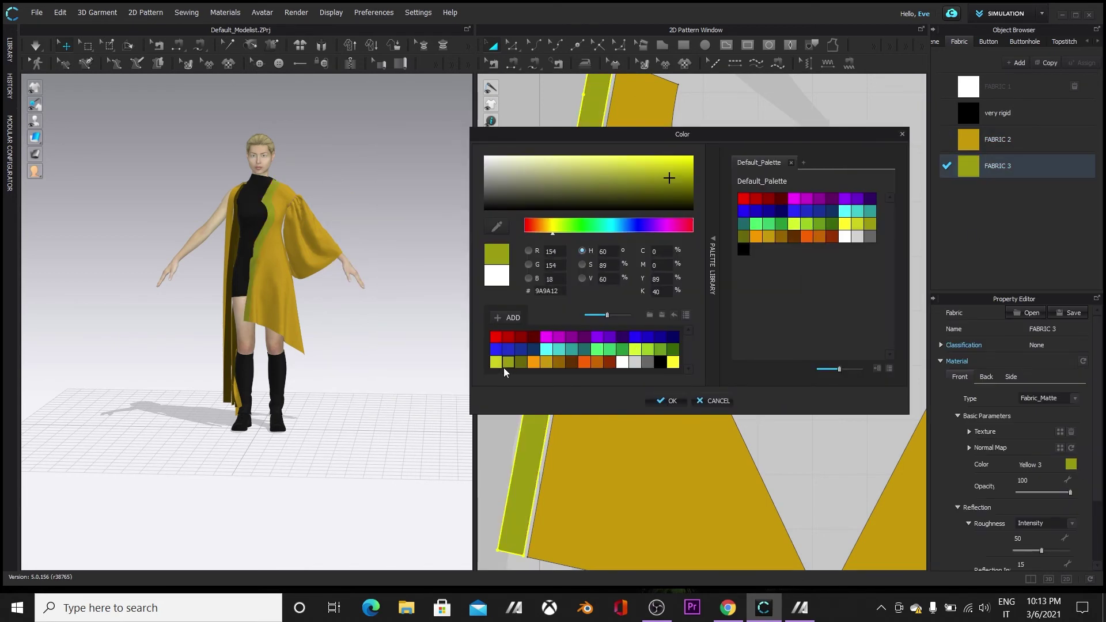
pyautogui.click(673, 362)
pyautogui.click(585, 362)
pyautogui.click(559, 338)
pyautogui.click(509, 349)
pyautogui.click(622, 337)
pyautogui.click(647, 336)
pyautogui.click(647, 362)
pyautogui.click(666, 401)
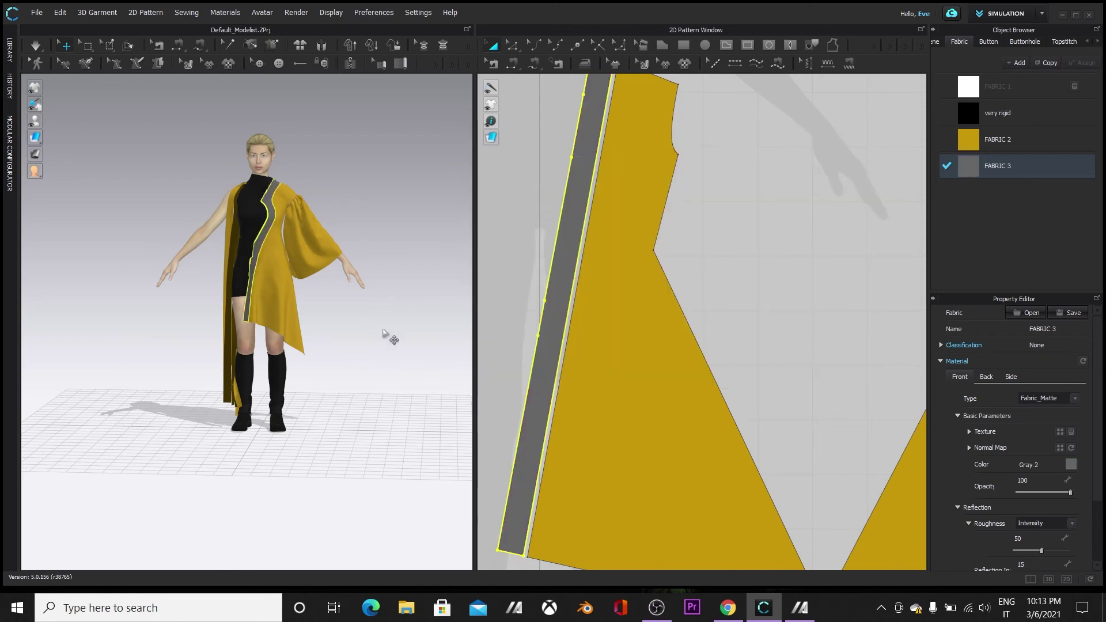
# - Select the shoulder seam above the voluminous sleeve, start the simulation and show the avatar from the front
pyautogui.click(375, 393)
pyautogui.scroll(5, 360, 357)
pyautogui.moveTo(407, 181); pyautogui.dragTo(388, 231, button='right')
pyautogui.press('b')
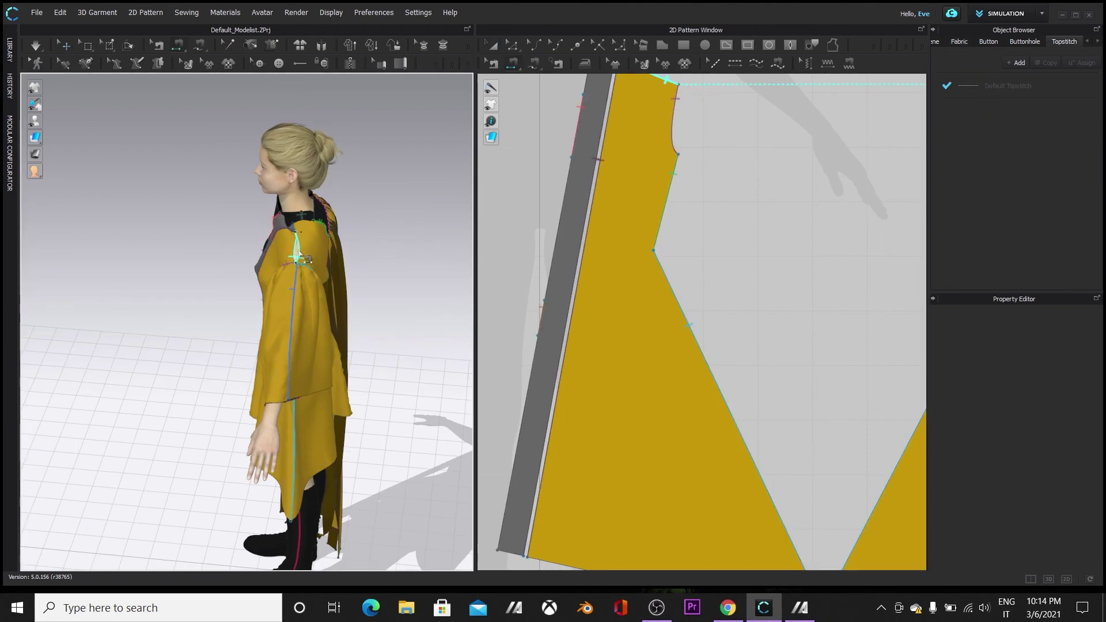
pyautogui.click(297, 249)
pyautogui.press('space')
pyautogui.press('a')
pyautogui.press('2')
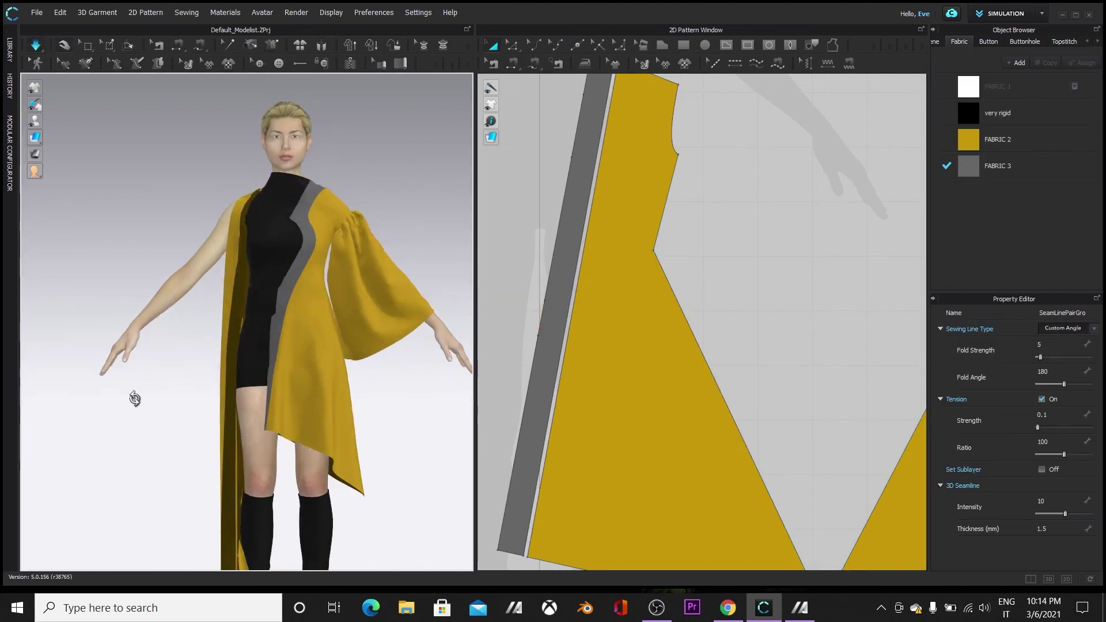
# - Pull the gray strip and front flared panel into shape during the simulation, then stop it and restore pattern selection
pyautogui.moveTo(124, 471); pyautogui.dragTo(151, 512, button='right')
pyautogui.moveTo(294, 368); pyautogui.dragTo(284, 378)
pyautogui.moveTo(296, 416); pyautogui.dragTo(289, 438)
pyautogui.moveTo(297, 343); pyautogui.dragTo(289, 323)
pyautogui.click(288, 322)
pyautogui.press('space')
pyautogui.press('j')
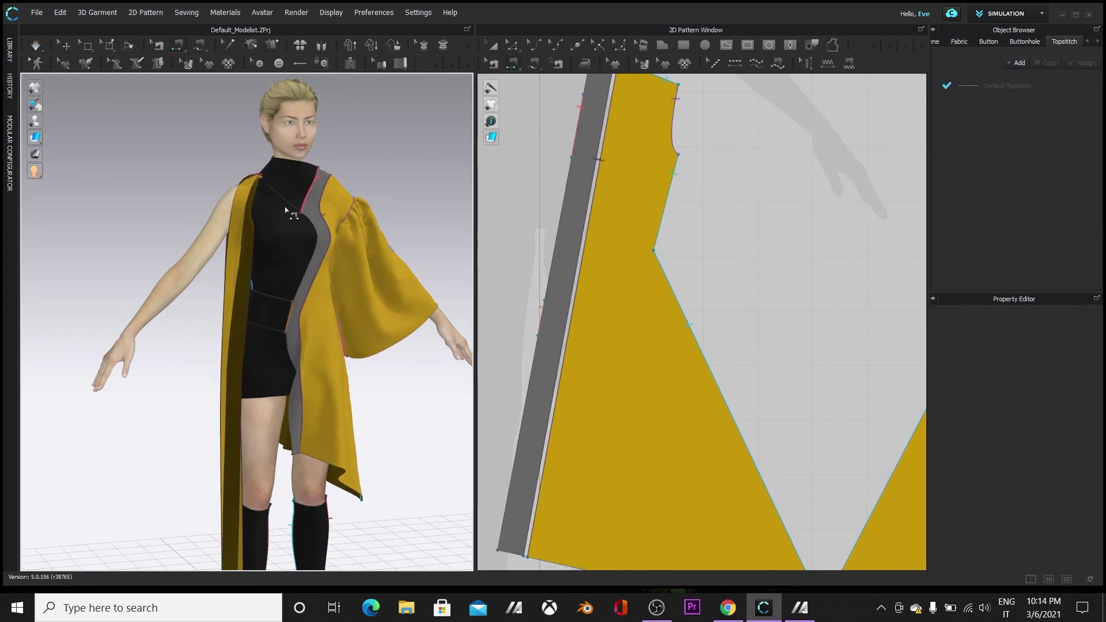
pyautogui.click(494, 47)
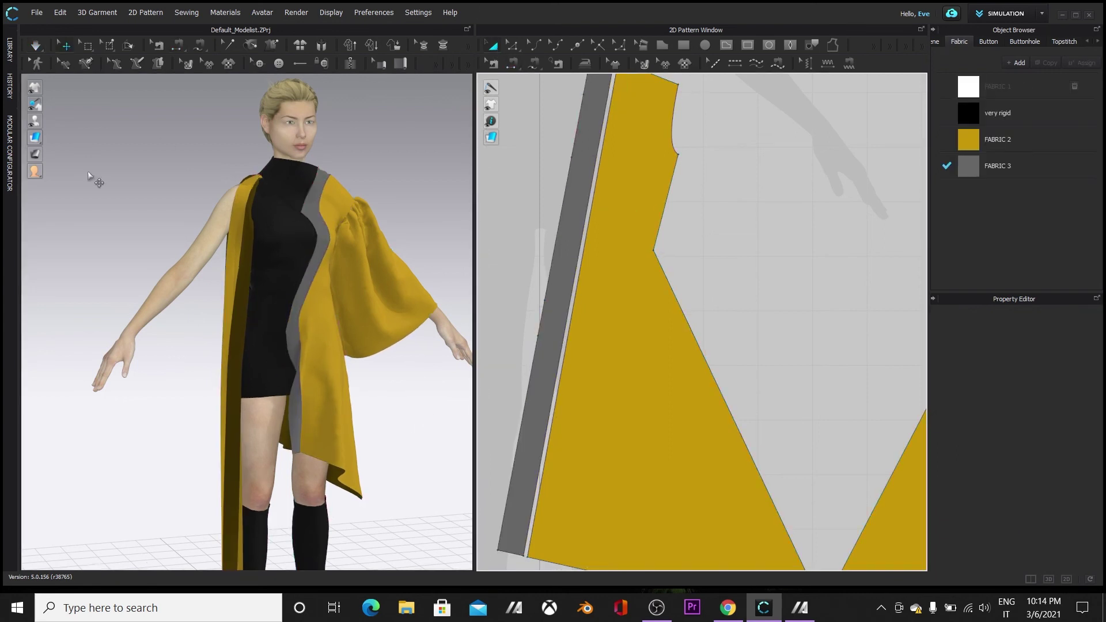
# - Run the simulation while adjusting the lower ends of the hanging strips around the avatar's shoes, then stop it
pyautogui.scroll(-5, 148, 498)
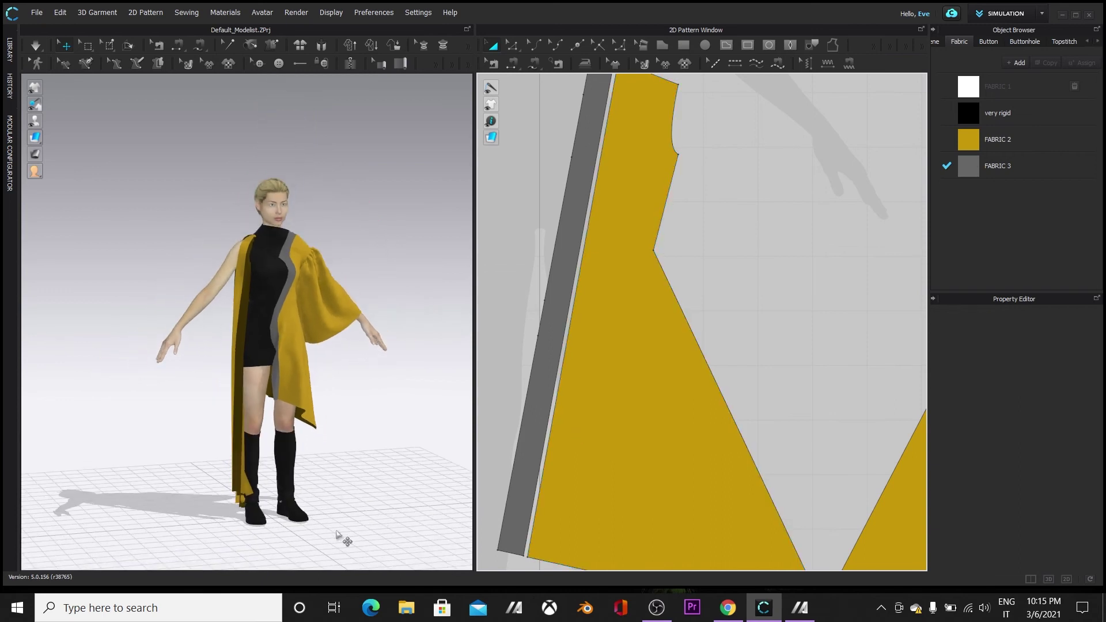
pyautogui.moveTo(344, 507)
pyautogui.mouseDown(button='right')
pyautogui.moveTo(129, 493)
pyautogui.moveTo(365, 509)
pyautogui.mouseUp(button='right')
pyautogui.scroll(3, 351, 461)
pyautogui.moveTo(367, 458); pyautogui.dragTo(279, 506, button='right')
pyautogui.moveTo(140, 452); pyautogui.dragTo(208, 426, button='right')
pyautogui.moveTo(315, 475); pyautogui.dragTo(353, 528, button='right')
pyautogui.scroll(2, 354, 526)
pyautogui.press('space')
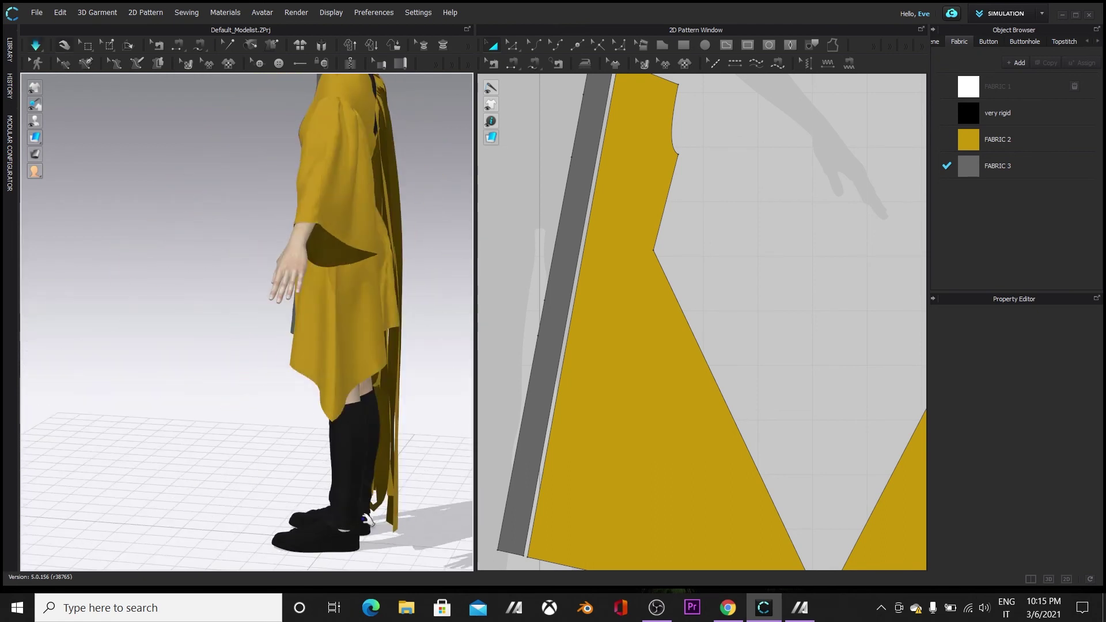
pyautogui.click(345, 528)
pyautogui.moveTo(175, 477); pyautogui.dragTo(234, 495, button='right')
pyautogui.click(289, 522)
pyautogui.moveTo(132, 511); pyautogui.dragTo(305, 550, button='right')
pyautogui.press('space')
pyautogui.click(128, 496)
# - Assign FABRIC 2 to the bow-tie-shaped collar pattern
pyautogui.moveTo(412, 448); pyautogui.dragTo(313, 464, button='right')
pyautogui.scroll(-3, 402, 440)
pyautogui.moveTo(385, 392); pyautogui.dragTo(389, 493, button='middle')
pyautogui.moveTo(389, 494); pyautogui.dragTo(402, 497, button='right')
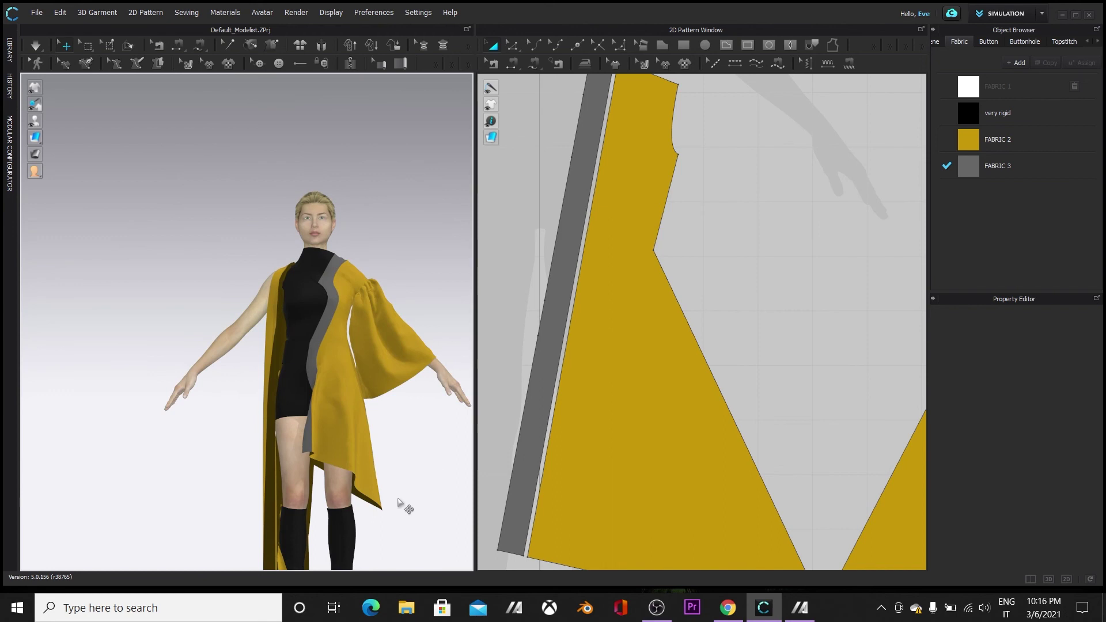
pyautogui.moveTo(284, 503); pyautogui.dragTo(242, 526, button='right')
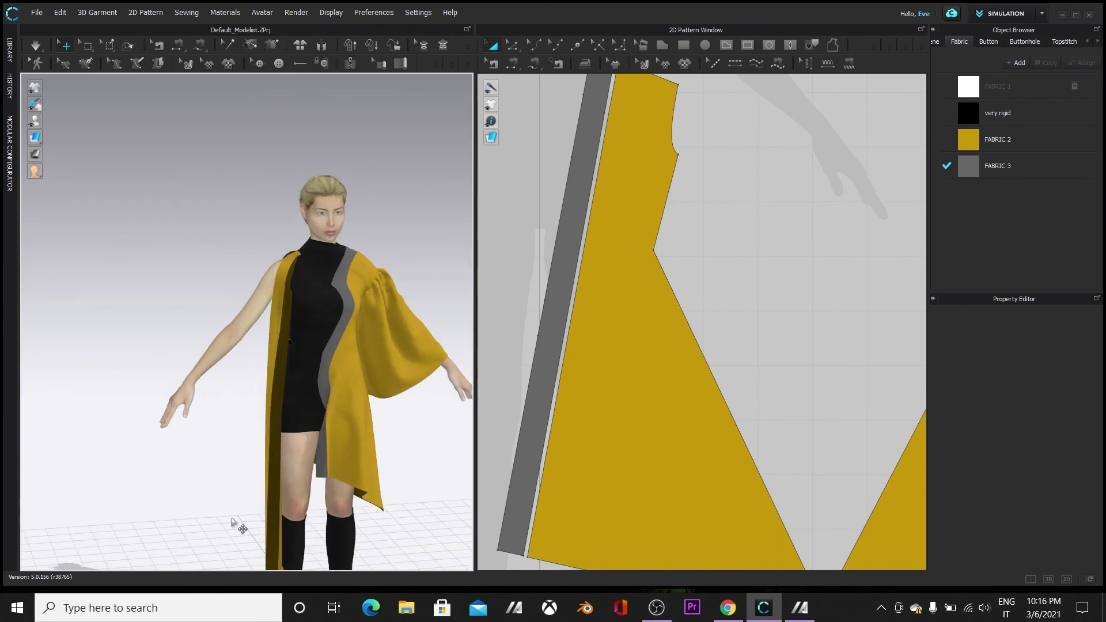
pyautogui.moveTo(172, 503); pyautogui.dragTo(225, 490, button='right')
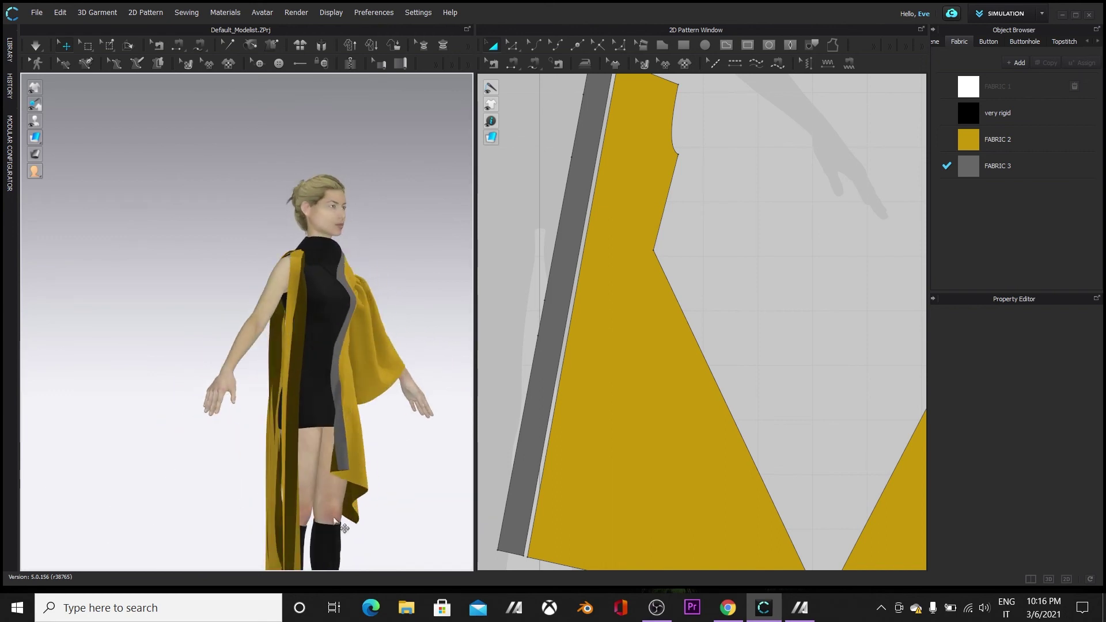
pyautogui.scroll(5, 760, 365)
pyautogui.moveTo(718, 177); pyautogui.dragTo(812, 313, button='middle')
pyautogui.moveTo(995, 140); pyautogui.dragTo(613, 140)
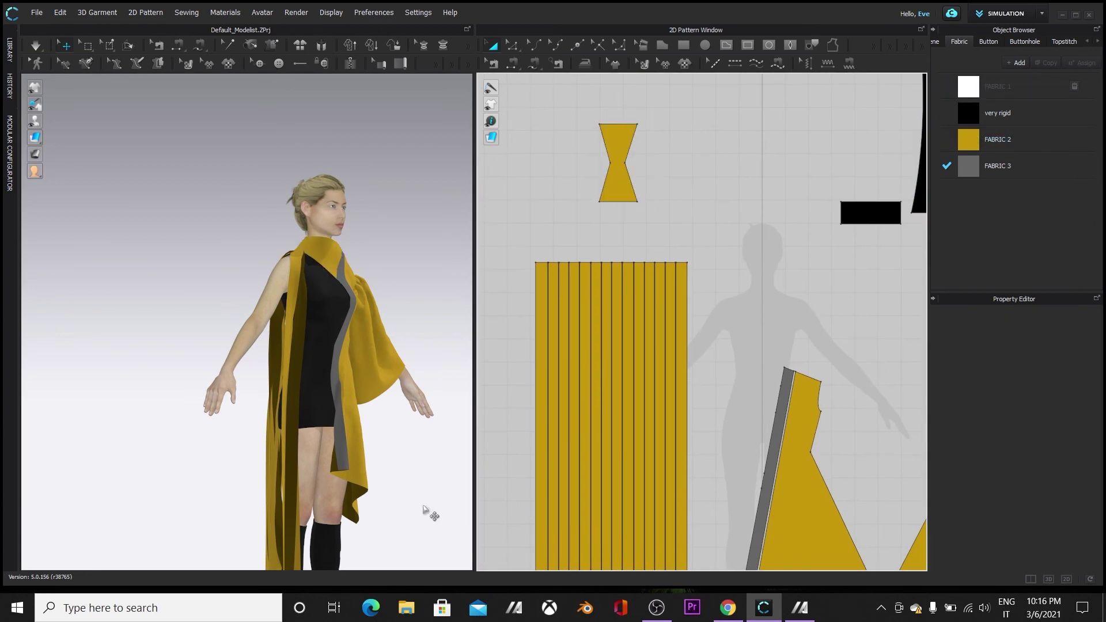
# - Show the avatar's X-ray joints for posing
pyautogui.moveTo(424, 509); pyautogui.dragTo(332, 509, button='right')
pyautogui.moveTo(140, 555); pyautogui.dragTo(140, 420, button='middle')
pyautogui.scroll(1, 140, 420)
pyautogui.moveTo(141, 420); pyautogui.dragTo(130, 439, button='right')
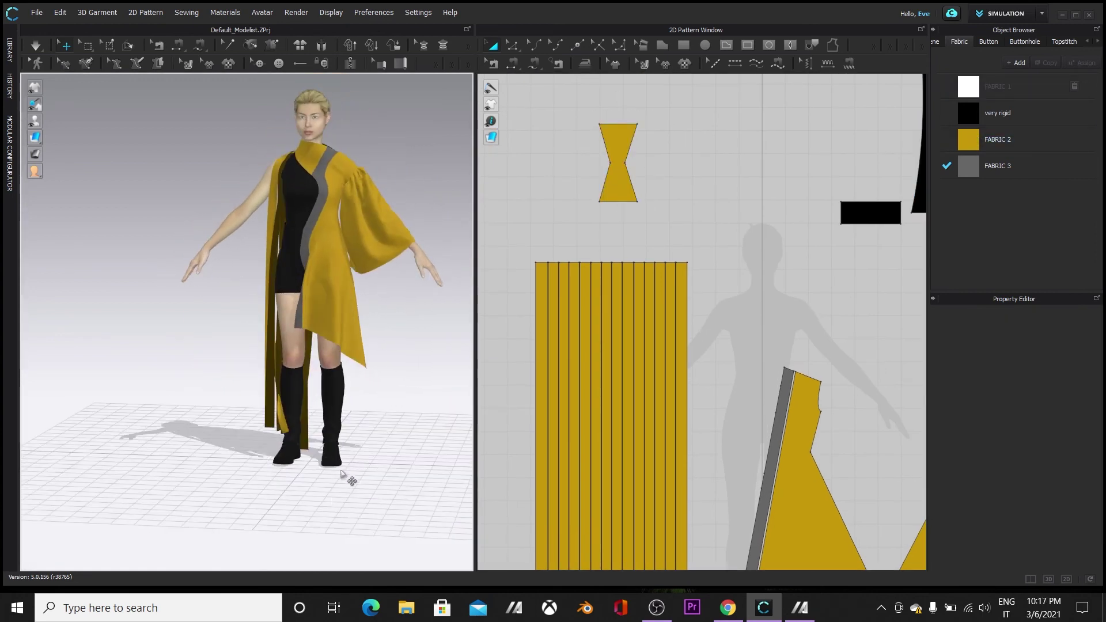
pyautogui.moveTo(154, 461); pyautogui.dragTo(248, 460, button='right')
pyautogui.scroll(-3, 242, 248)
pyautogui.moveTo(35, 121)
pyautogui.click(103, 121)
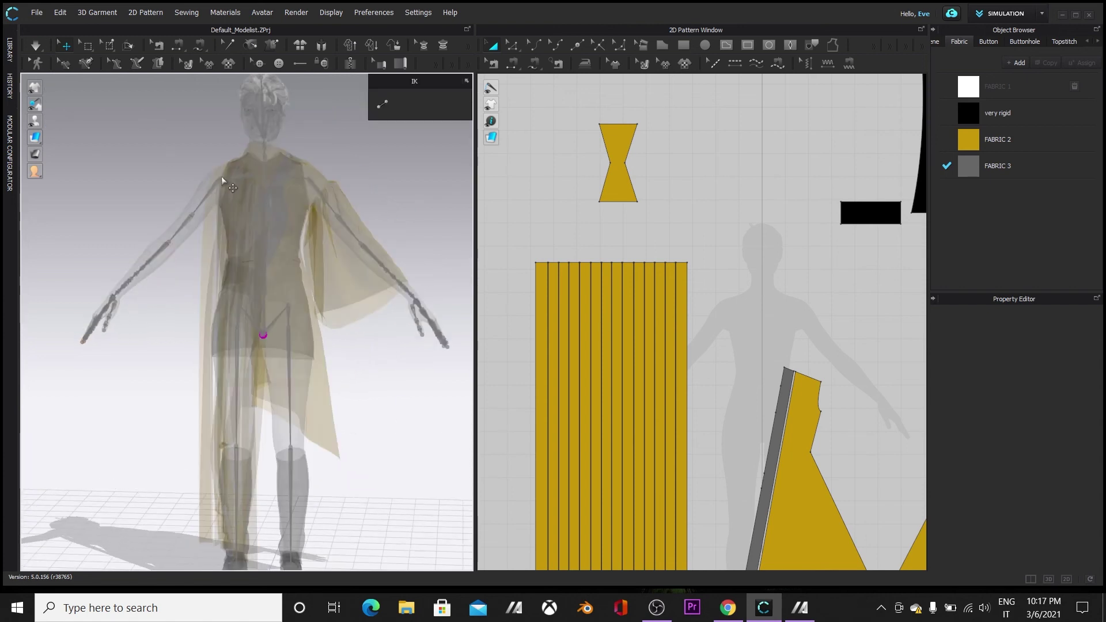
# - Lower both of the avatar's arms by rotating the shoulder joints and hide the X-ray joints
pyautogui.click(219, 177)
pyautogui.moveTo(176, 172); pyautogui.dragTo(182, 198)
pyautogui.click(314, 180)
pyautogui.moveTo(352, 164); pyautogui.dragTo(353, 183)
pyautogui.click(107, 121)
pyautogui.click(87, 222)
pyautogui.moveTo(38, 269); pyautogui.dragTo(127, 349, button='right')
pyautogui.moveTo(207, 405); pyautogui.dragTo(388, 449, button='right')
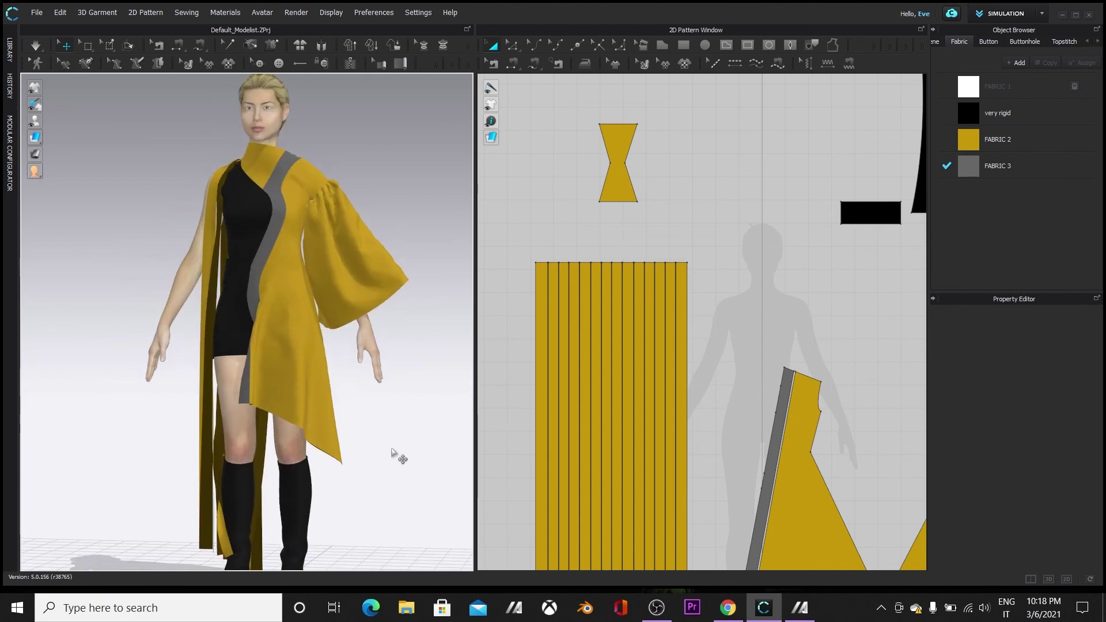
# - Assign FABRIC 3 to every other hanging strip so the strips alternate between gold and gray
pyautogui.moveTo(443, 484); pyautogui.dragTo(484, 460, button='right')
pyautogui.scroll(-6, 702, 390)
pyautogui.moveTo(702, 390); pyautogui.dragTo(965, 430, button='middle')
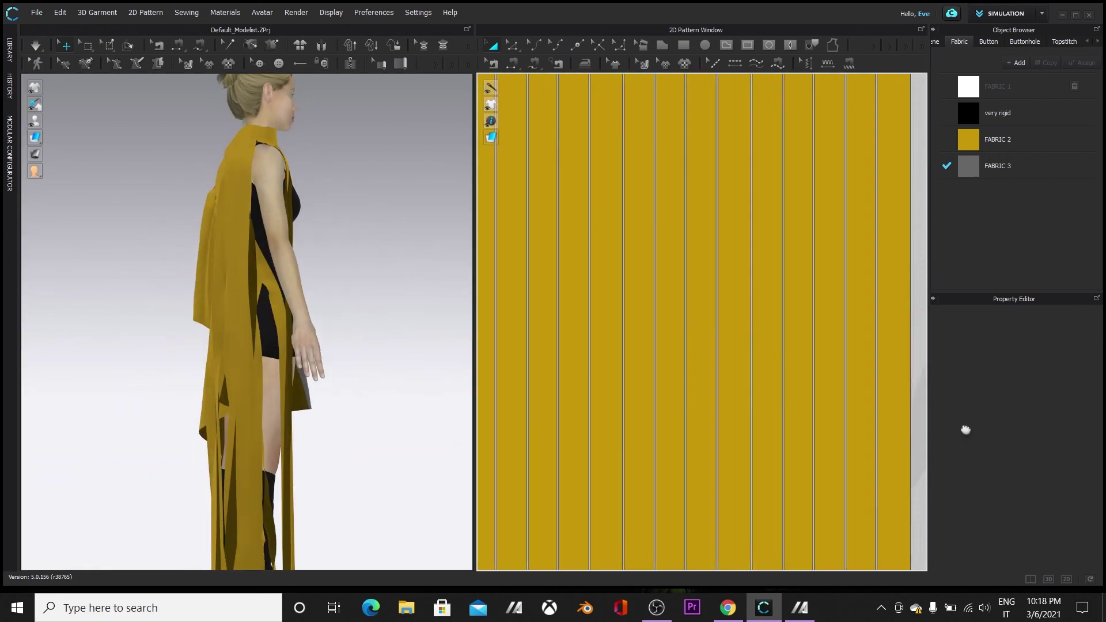
pyautogui.click(521, 403)
pyautogui.moveTo(601, 417); pyautogui.dragTo(599, 419)
pyautogui.moveTo(968, 166); pyautogui.dragTo(653, 413)
pyautogui.moveTo(715, 396); pyautogui.dragTo(716, 397)
pyautogui.moveTo(967, 165); pyautogui.dragTo(783, 400)
pyautogui.moveTo(968, 166); pyautogui.dragTo(875, 425)
pyautogui.moveTo(965, 167); pyautogui.dragTo(911, 407)
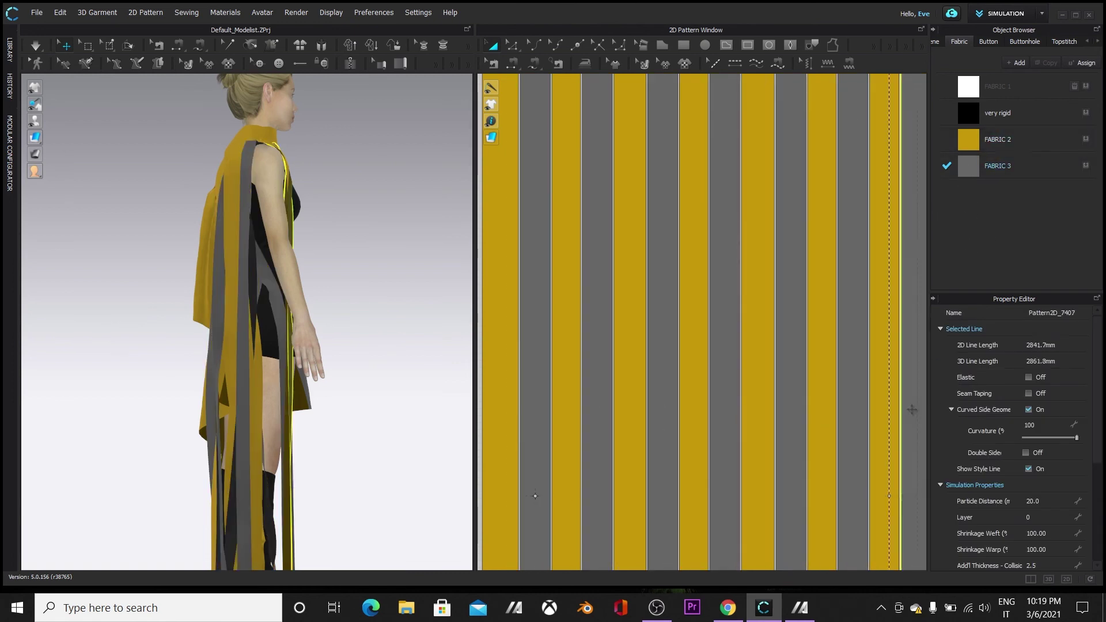
# - Deselect the strips, face the avatar from the front and enlarge the 3D view against the pattern view
pyautogui.click(427, 478)
pyautogui.moveTo(426, 479); pyautogui.dragTo(463, 469, button='right')
pyautogui.scroll(3, 448, 483)
pyautogui.scroll(2, 451, 352)
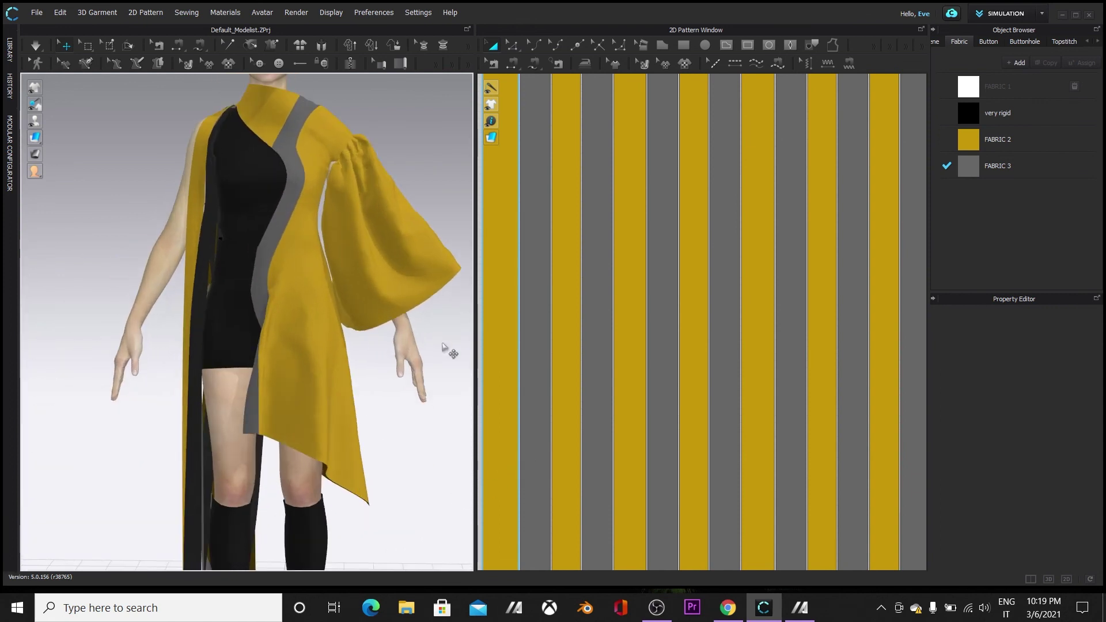
pyautogui.moveTo(475, 353); pyautogui.dragTo(813, 357)
pyautogui.moveTo(680, 454); pyautogui.dragTo(701, 435, button='right')
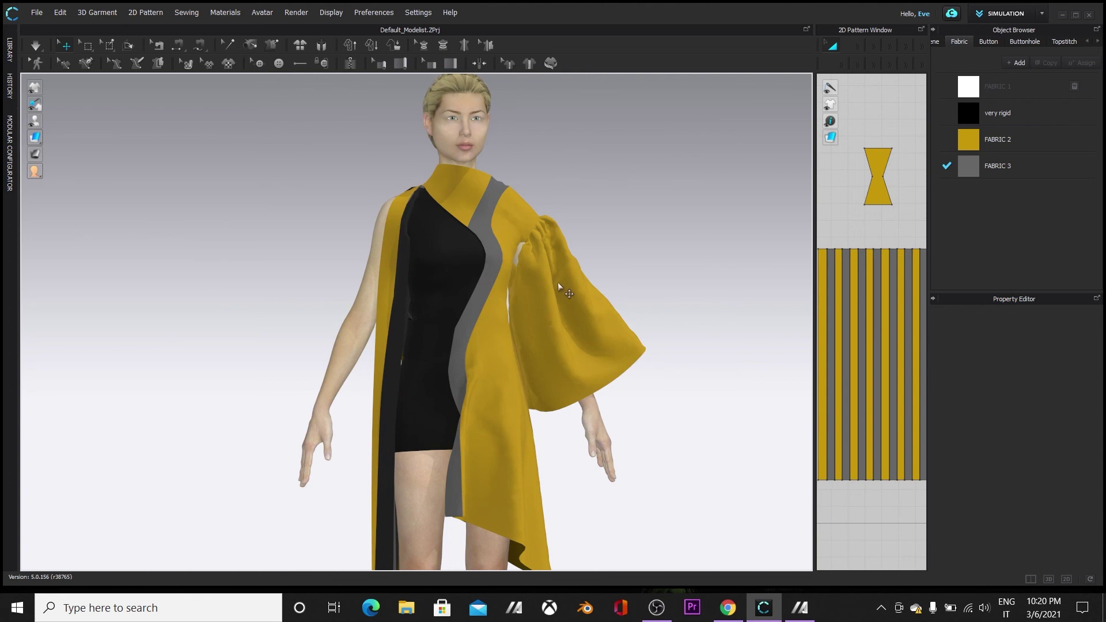
# - Examine the voluminous sleeve and the overall outfit from the side and the front
pyautogui.click(540, 282)
pyautogui.click(627, 290)
pyautogui.moveTo(627, 290); pyautogui.dragTo(407, 306, button='right')
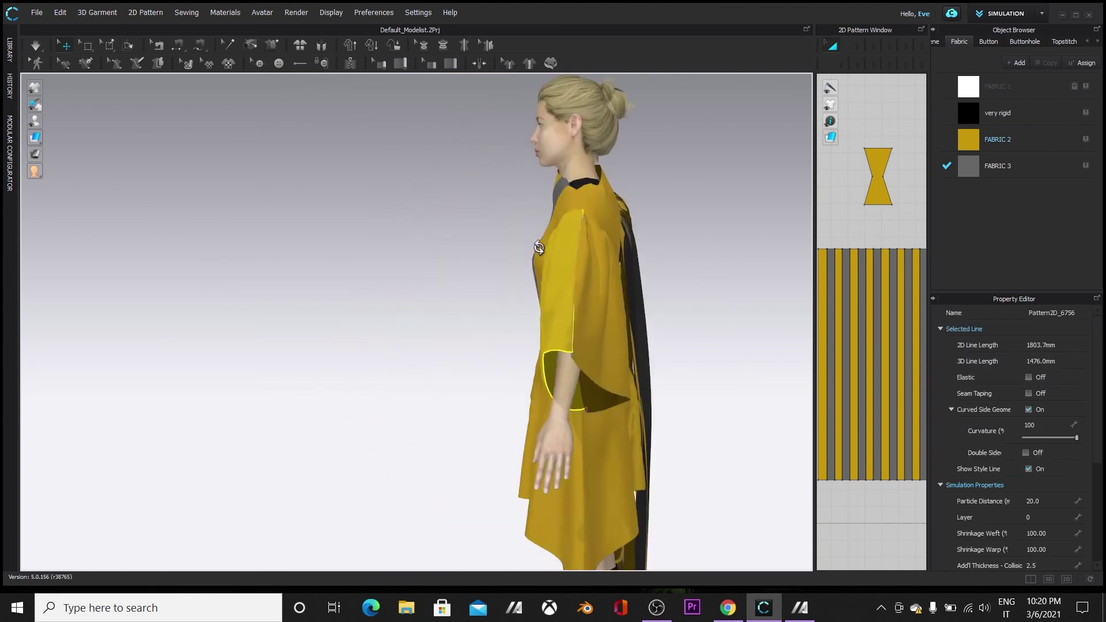
pyautogui.moveTo(425, 368); pyautogui.dragTo(582, 363, button='right')
pyautogui.scroll(1, 744, 443)
pyautogui.moveTo(747, 433); pyautogui.dragTo(697, 448, button='right')
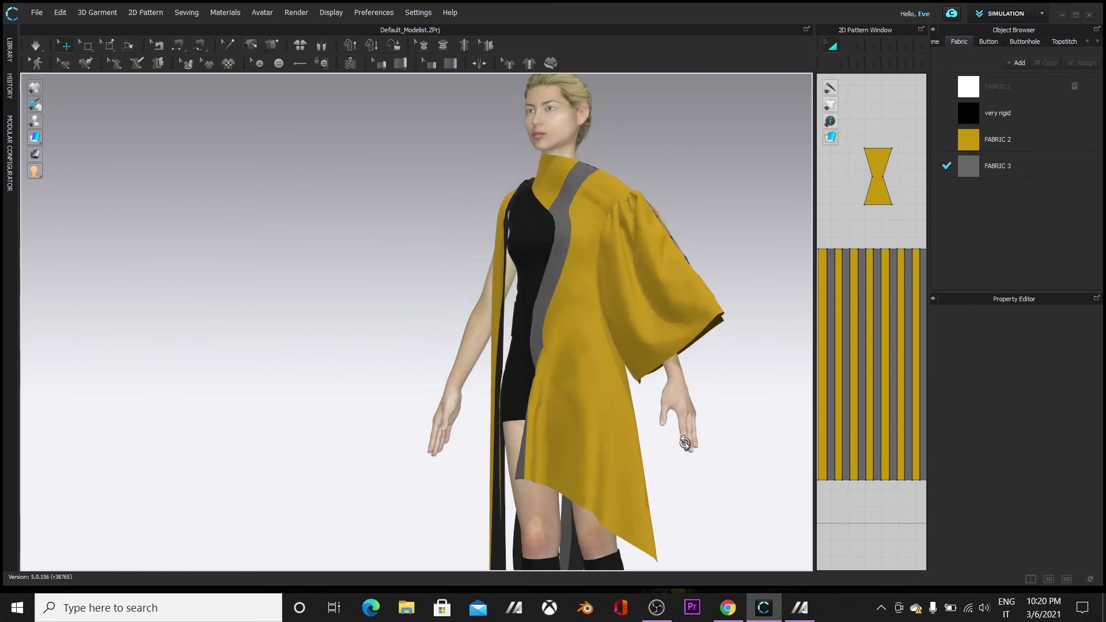
pyautogui.scroll(1, 734, 479)
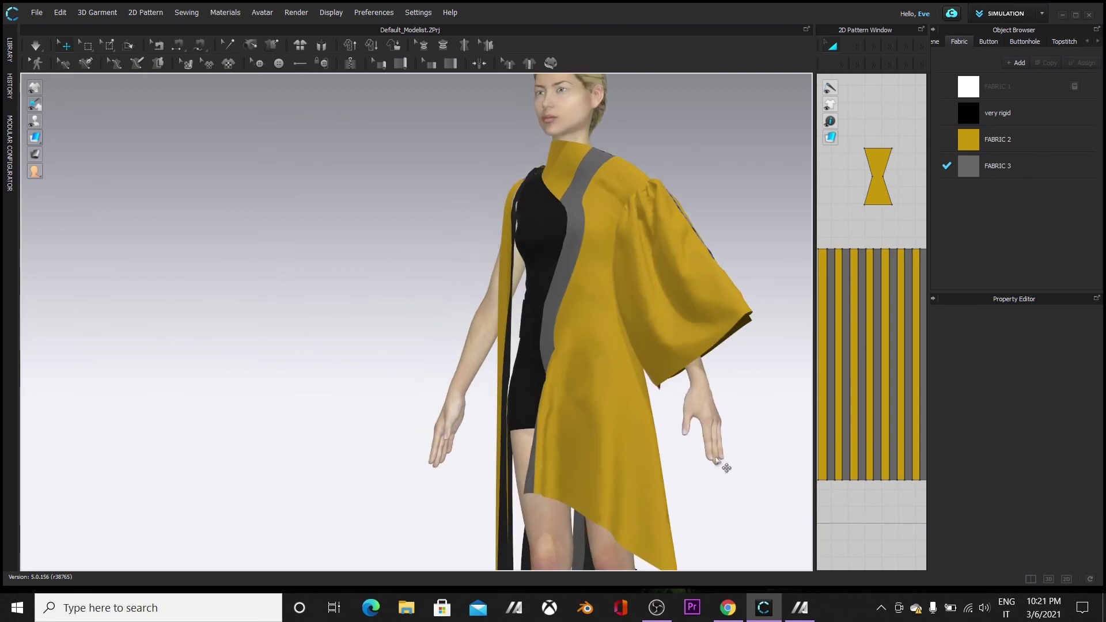
pyautogui.moveTo(751, 482); pyautogui.dragTo(781, 474, button='right')
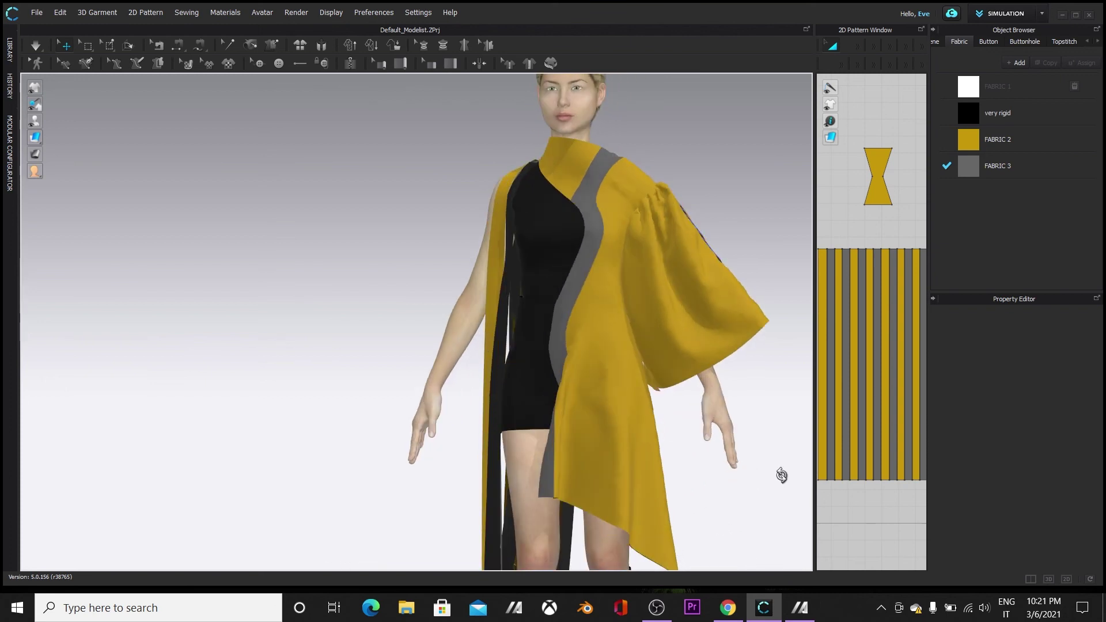
# - Try to load the medium rigid fabric preset into FABRIC 2
pyautogui.click(972, 141)
pyautogui.click(1027, 313)
pyautogui.click(915, 449)
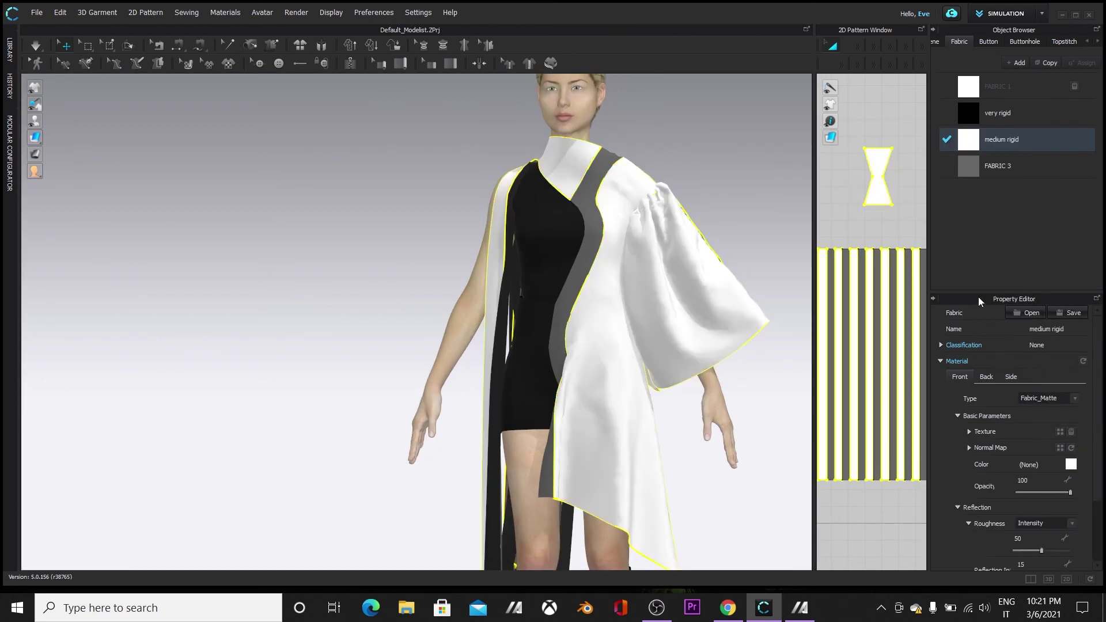
pyautogui.hotkey('ctrl', 'z')
pyautogui.click(747, 186)
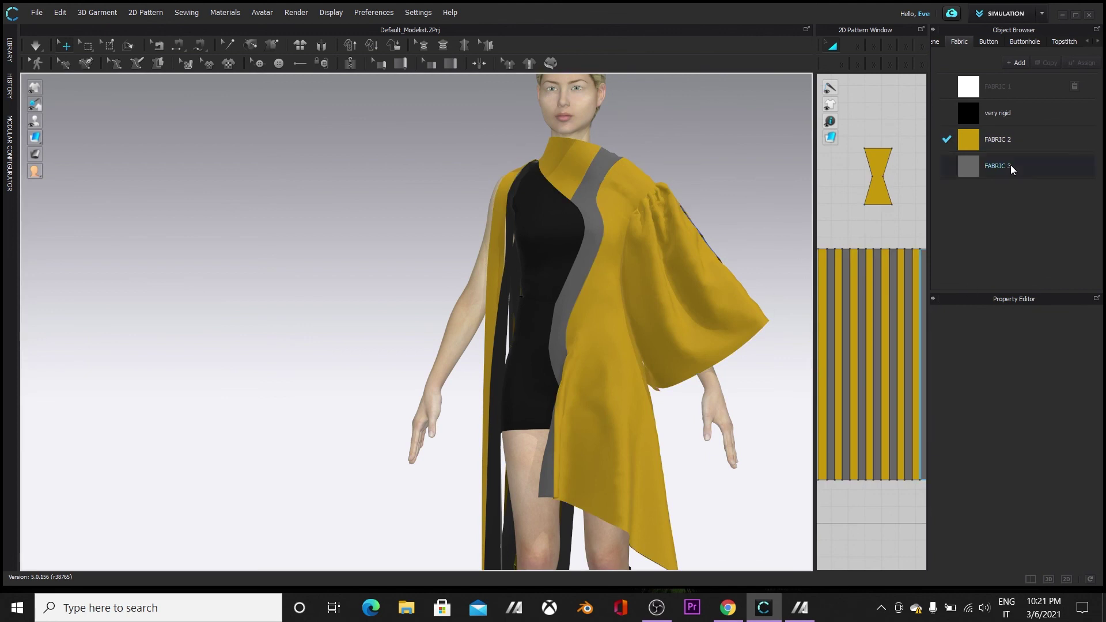
# - Add a new fabric from the medium rigid preset and set its colour to Orange 2
pyautogui.moveTo(648, 196); pyautogui.dragTo(509, 365, button='right')
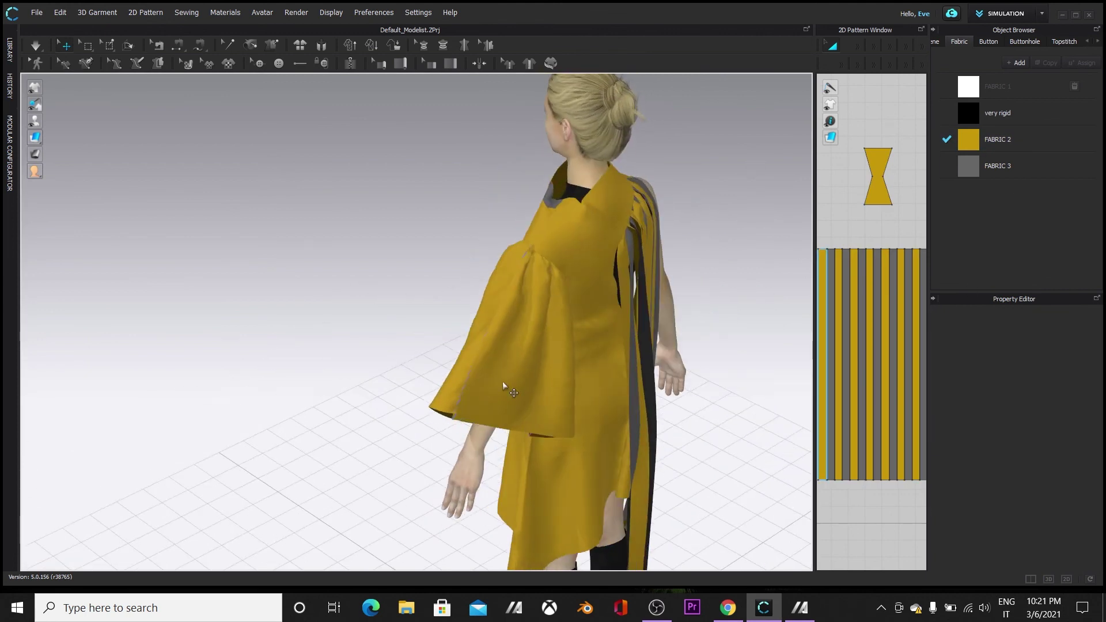
pyautogui.click(509, 365)
pyautogui.click(314, 383)
pyautogui.moveTo(188, 407); pyautogui.dragTo(399, 221, button='right')
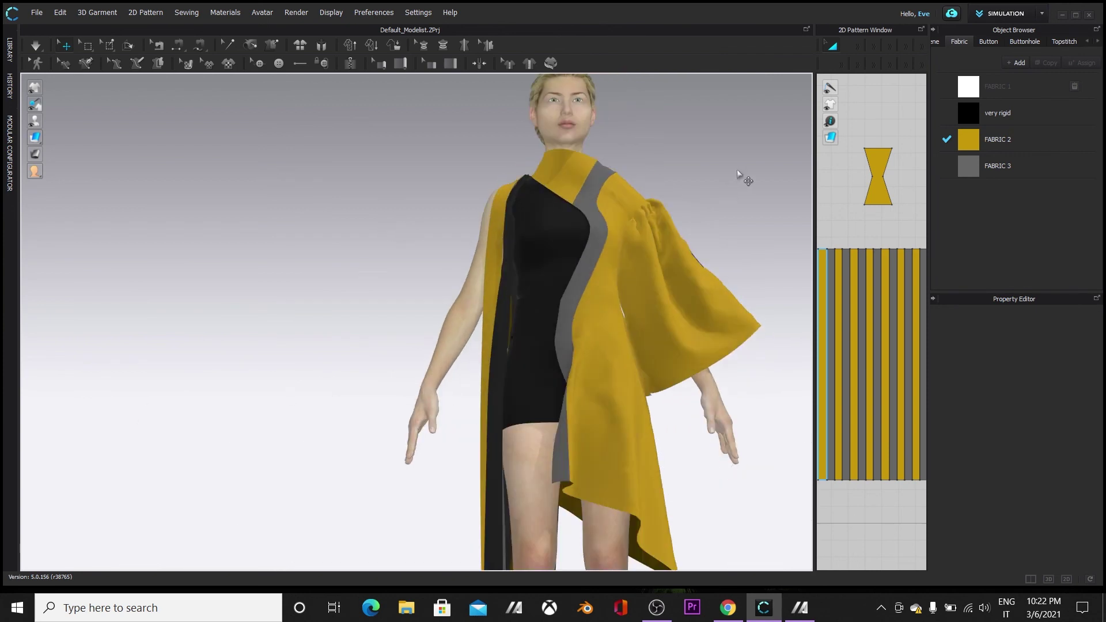
pyautogui.click(1017, 62)
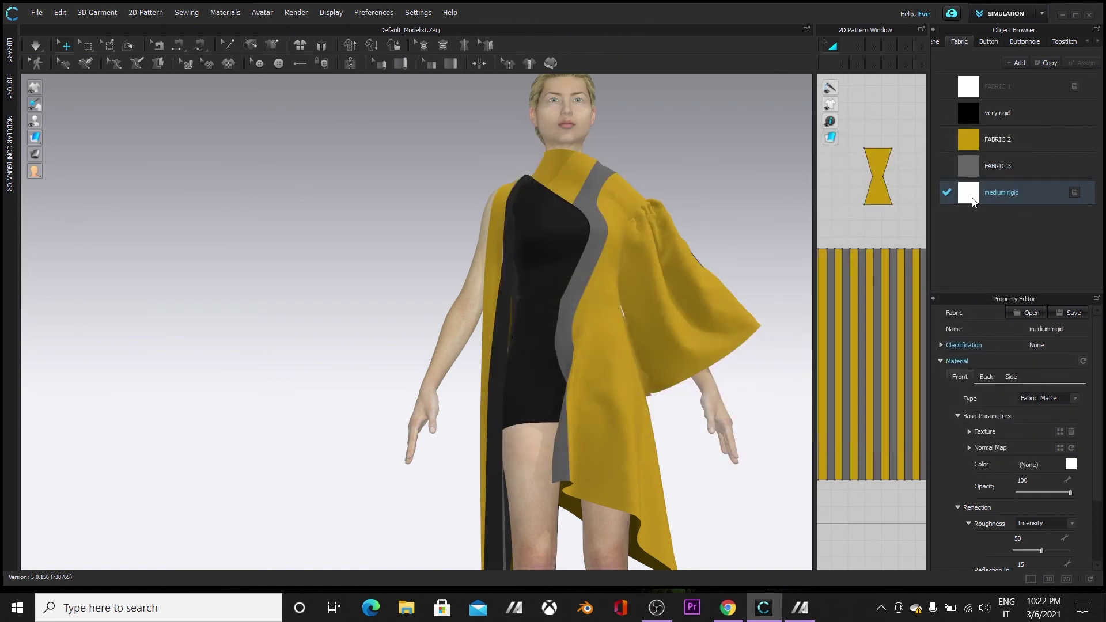
pyautogui.click(1071, 464)
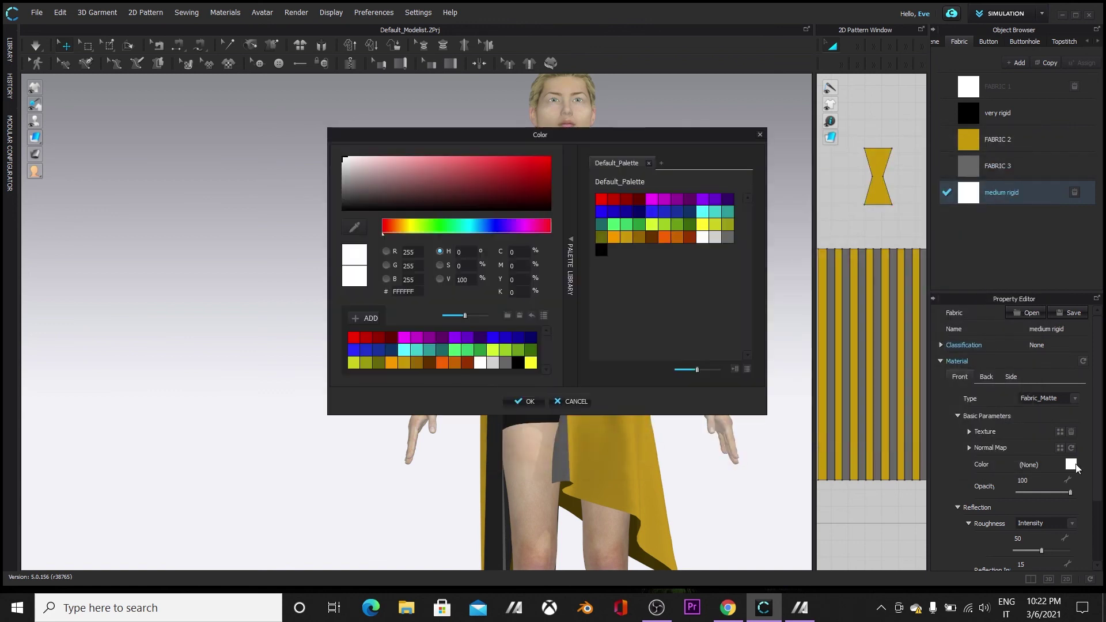
pyautogui.click(390, 363)
pyautogui.click(525, 401)
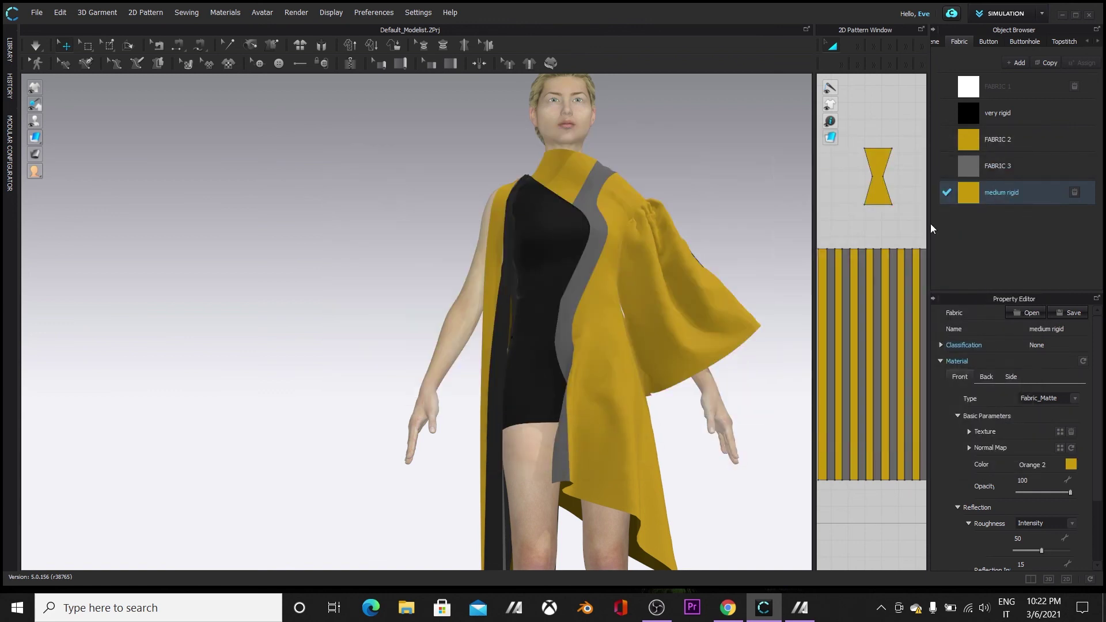
# - Assign the medium rigid fabric to the voluminous sleeve and simulate the garment to drape it
pyautogui.click(689, 303)
pyautogui.moveTo(742, 493); pyautogui.dragTo(460, 516, button='right')
pyautogui.moveTo(390, 353); pyautogui.dragTo(403, 403, button='right')
pyautogui.click(35, 47)
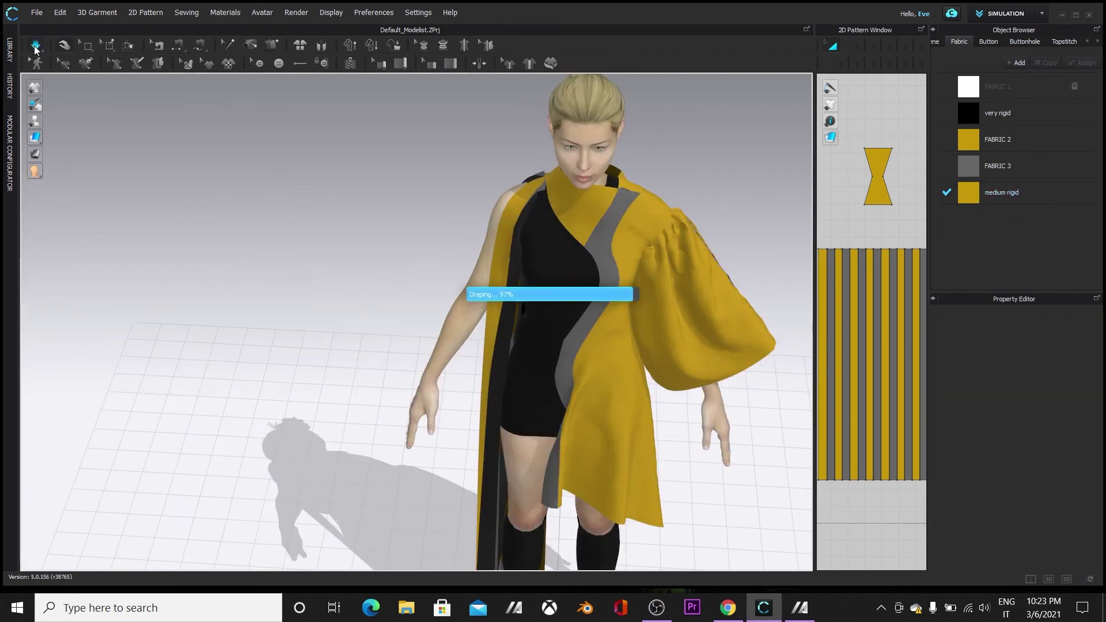
pyautogui.moveTo(136, 302); pyautogui.dragTo(708, 496, button='right')
pyautogui.moveTo(709, 496); pyautogui.dragTo(700, 244, button='middle')
pyautogui.moveTo(682, 427); pyautogui.dragTo(636, 524, button='right')
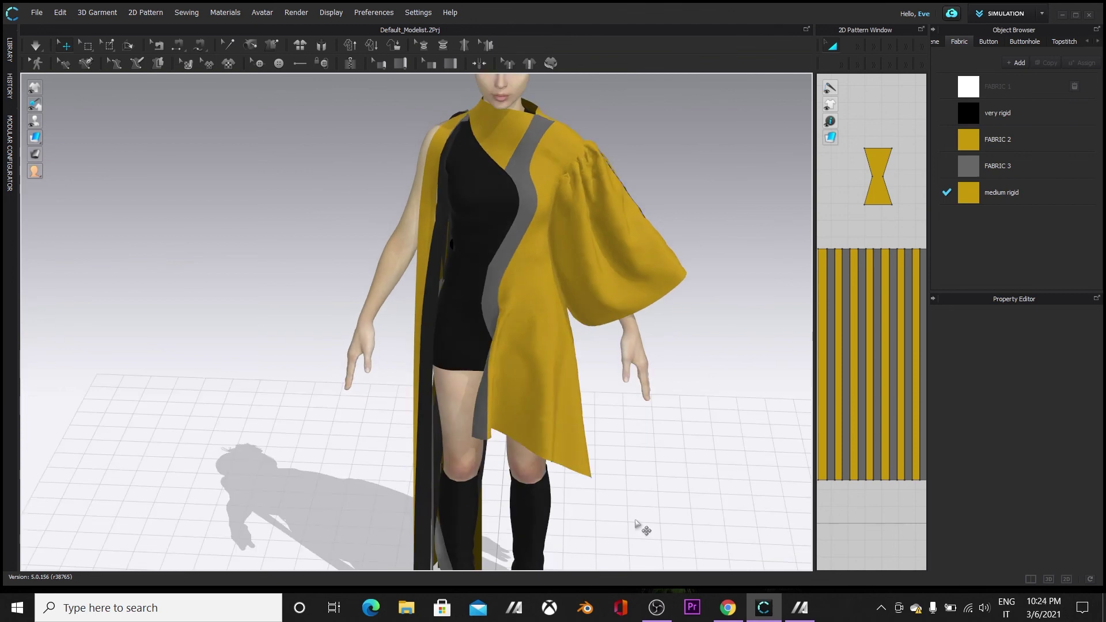